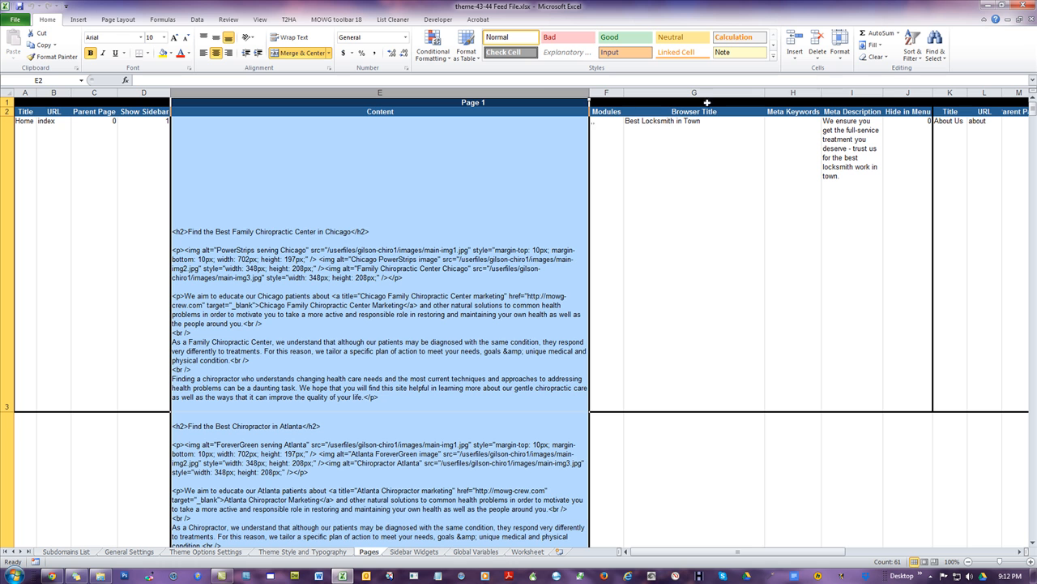
# Examine the Page 1 columns from Title to Hide in Menu and the Home page's values in row 3.
pyautogui.moveTo(30, 92); pyautogui.dragTo(897, 87)
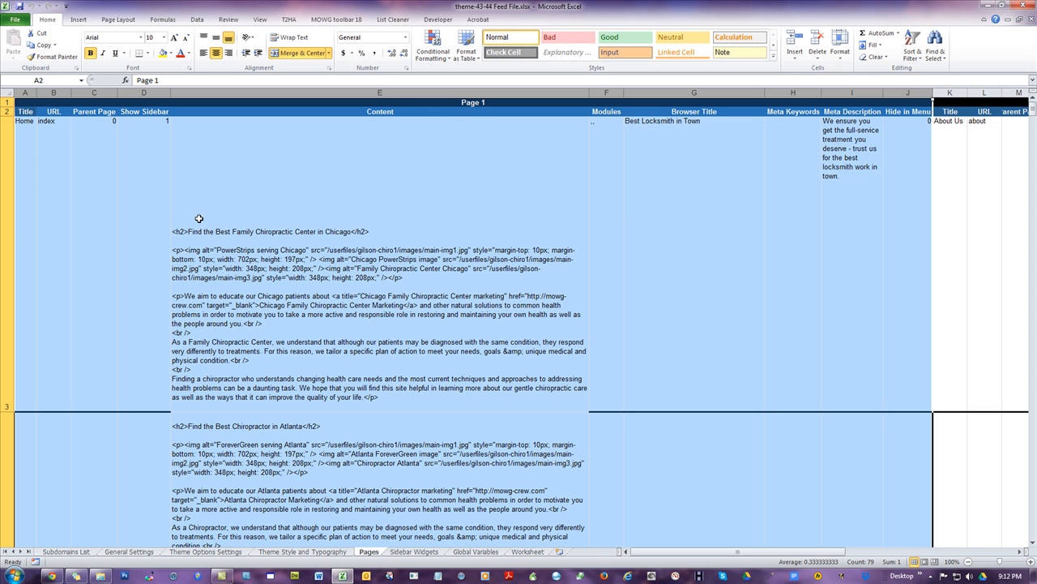
pyautogui.click(22, 139)
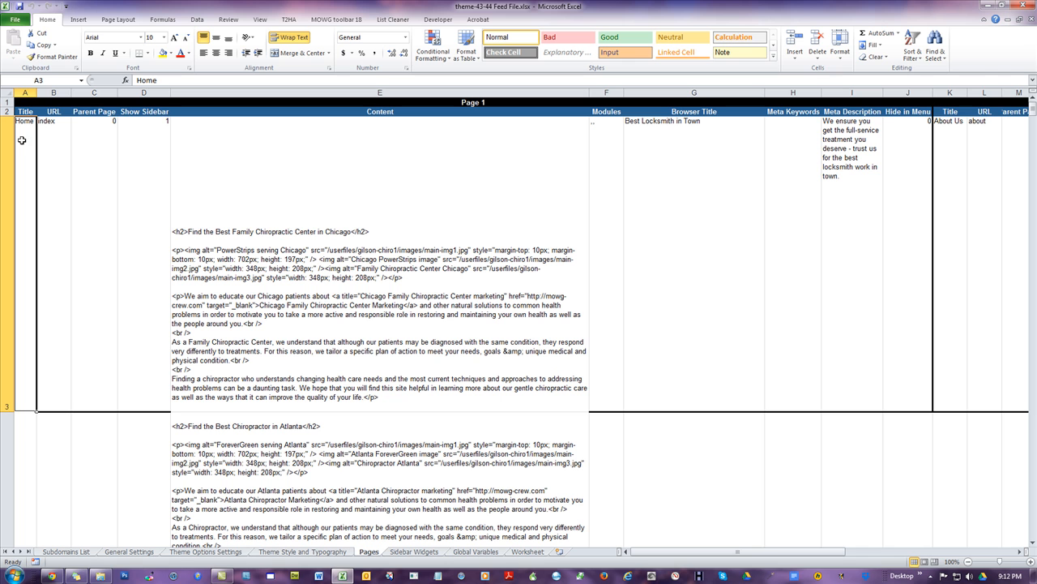
pyautogui.click(903, 146)
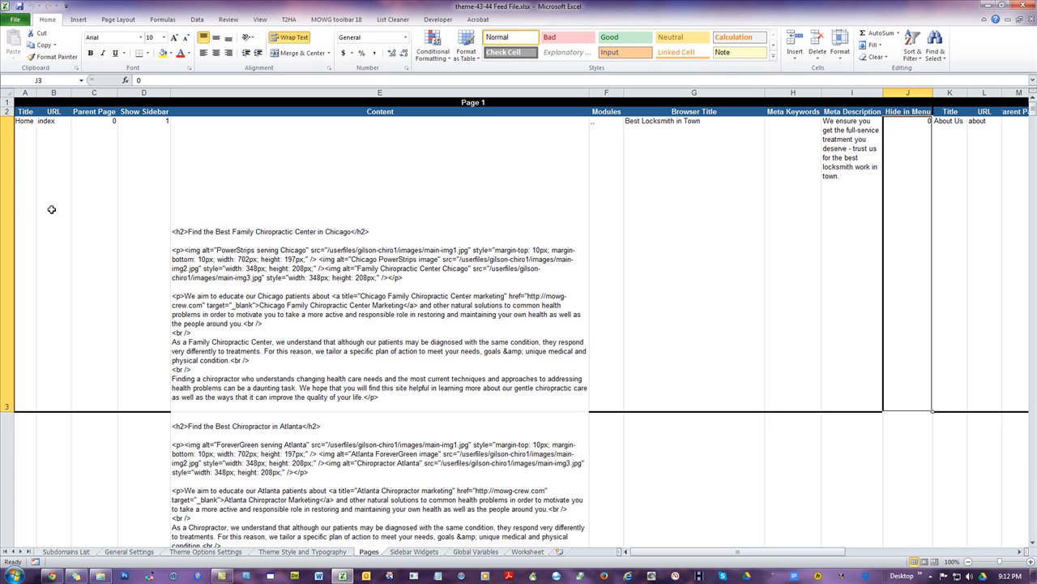
pyautogui.click(21, 166)
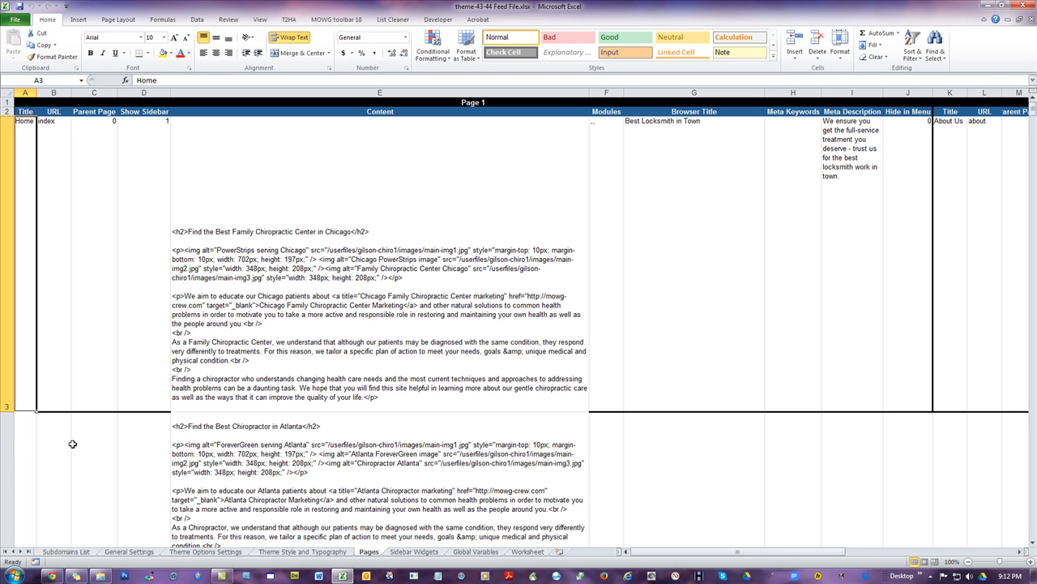
pyautogui.click(30, 440)
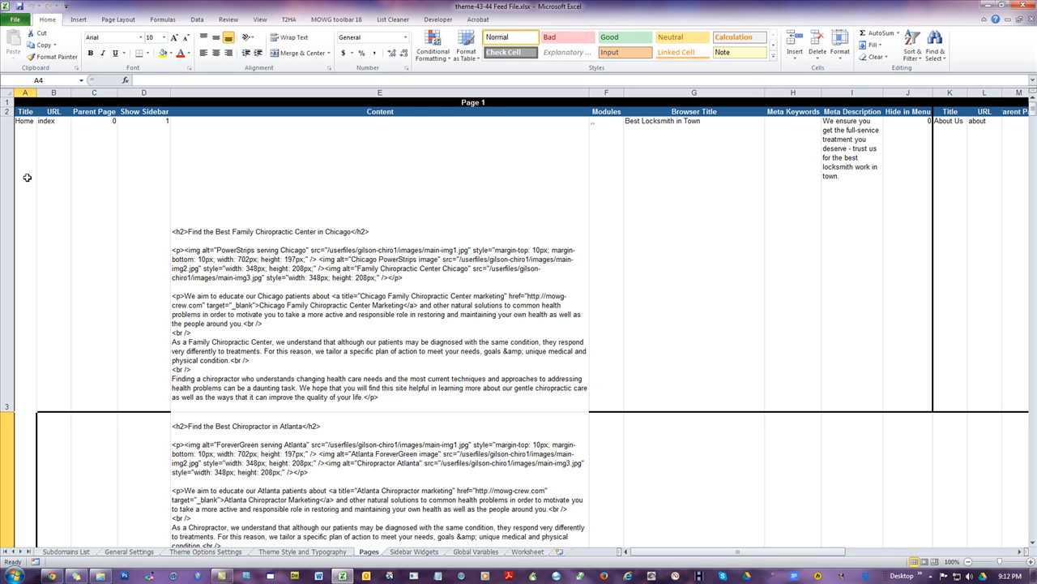
pyautogui.click(887, 177)
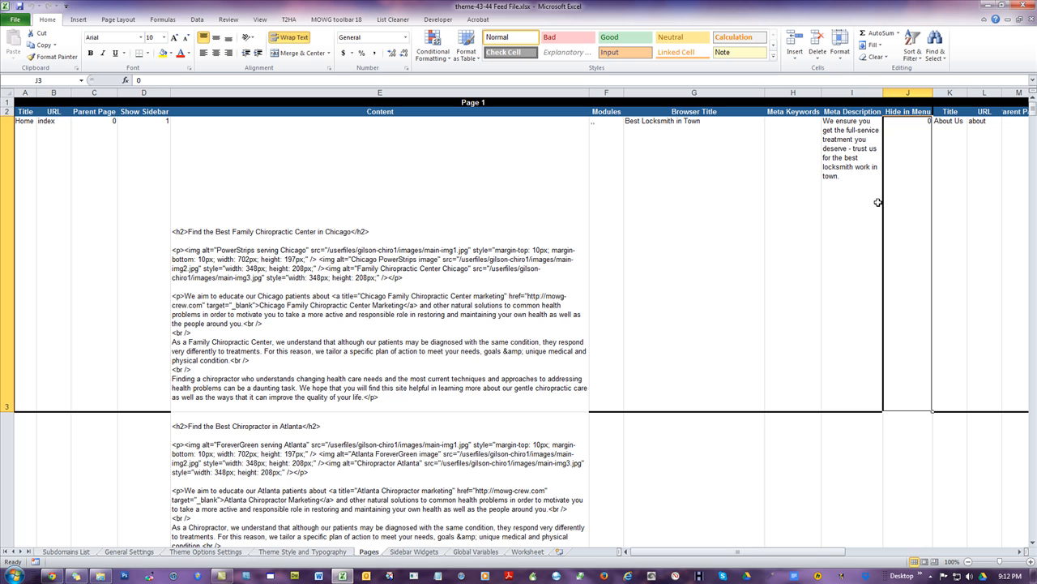
pyautogui.click(653, 162)
pyautogui.click(858, 178)
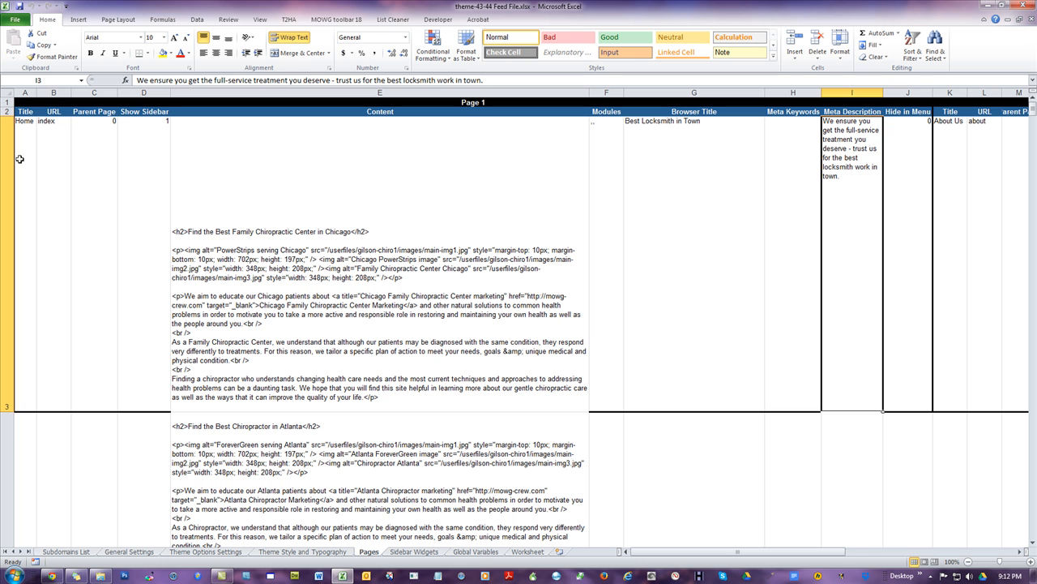
# Enter Home1 as the page title in cell A4, beneath the Home title.
pyautogui.click(21, 443)
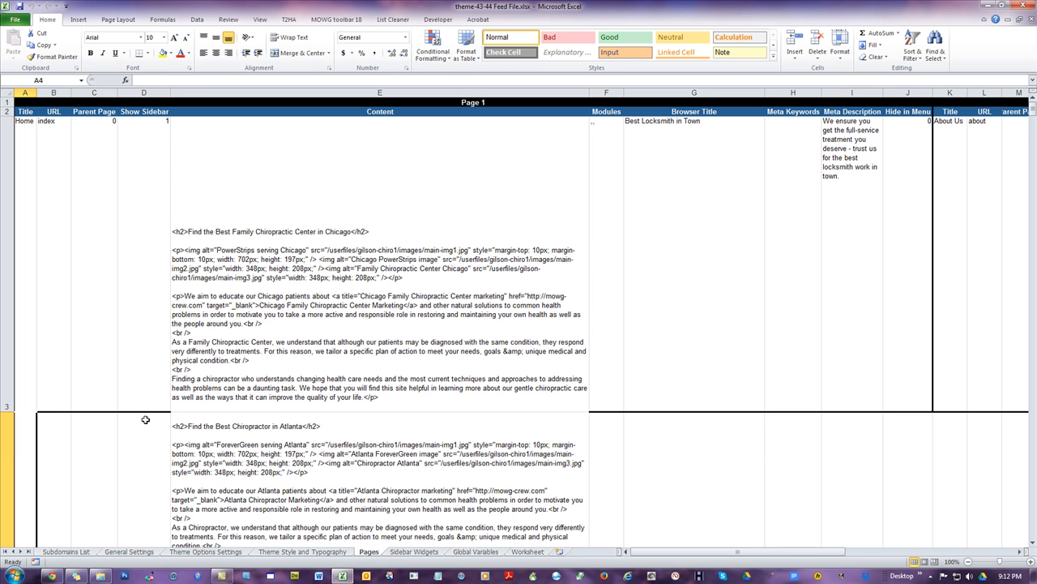
pyautogui.write('Home1')
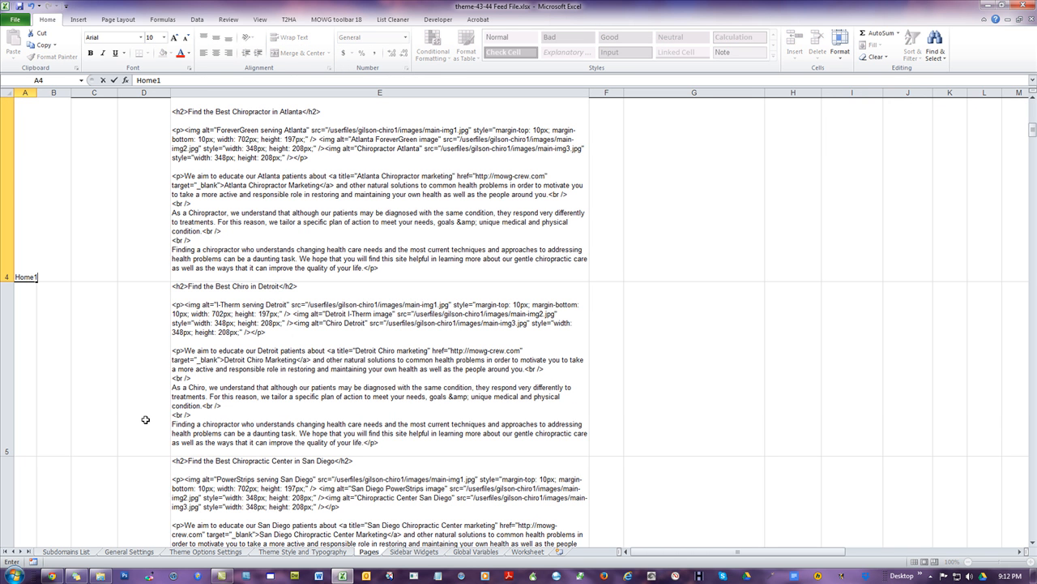
pyautogui.click(269, 393)
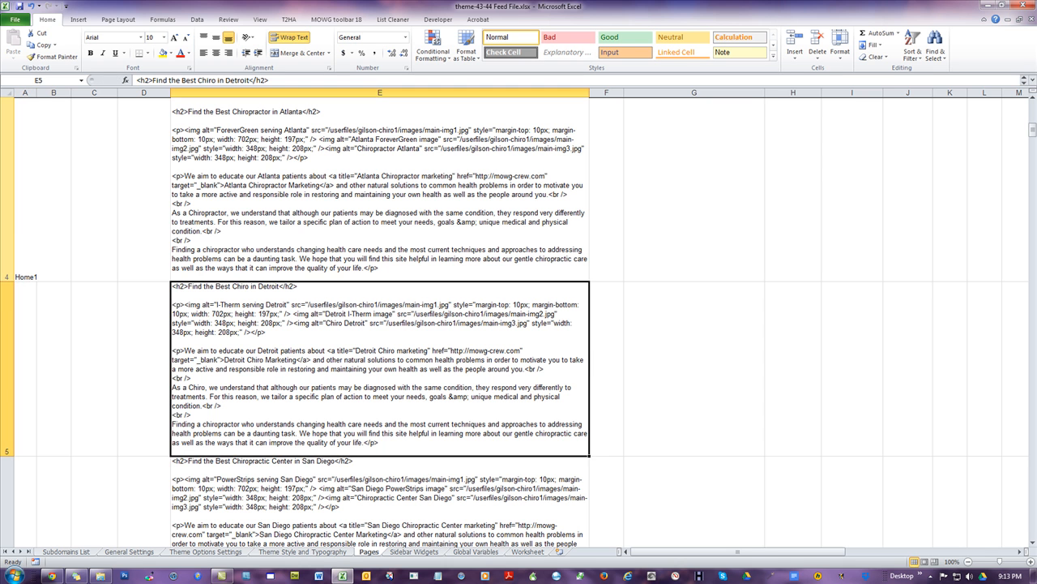
# Fill the Title column down from Home1 in A4 to row 62 as a numbered series ending in Home59.
pyautogui.scroll(1, 30, 229)
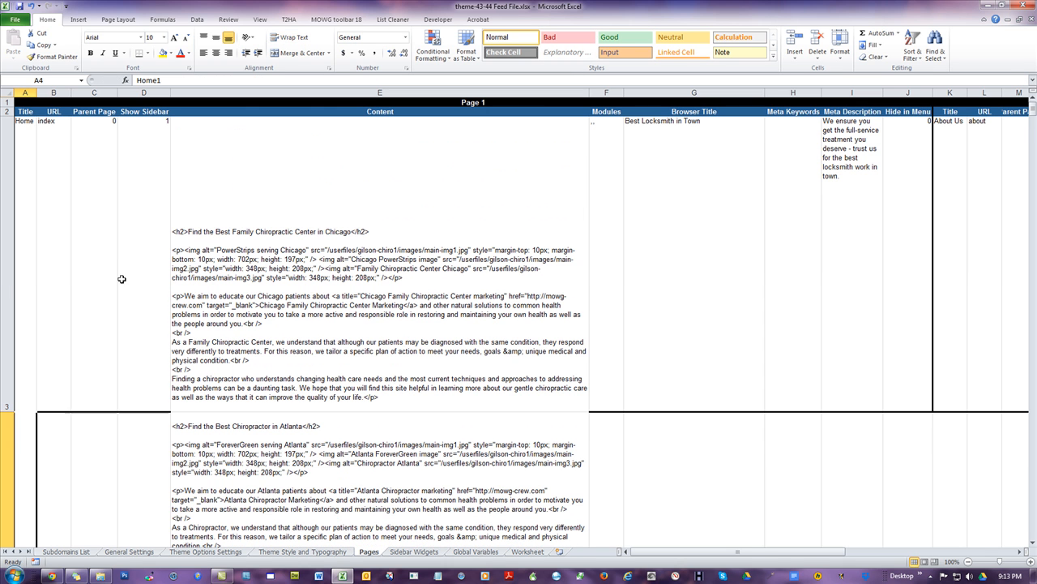
pyautogui.click(36, 350)
pyautogui.click(18, 194)
pyautogui.click(27, 419)
pyautogui.doubleClick(28, 435)
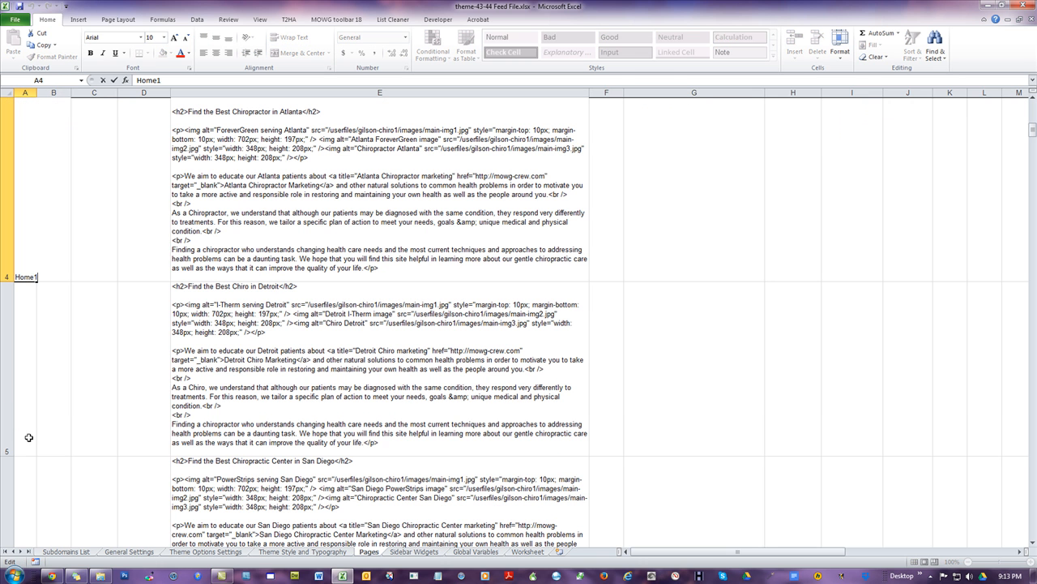
pyautogui.click(102, 342)
pyautogui.click(30, 261)
pyautogui.moveTo(36, 280); pyautogui.dragTo(26, 581)
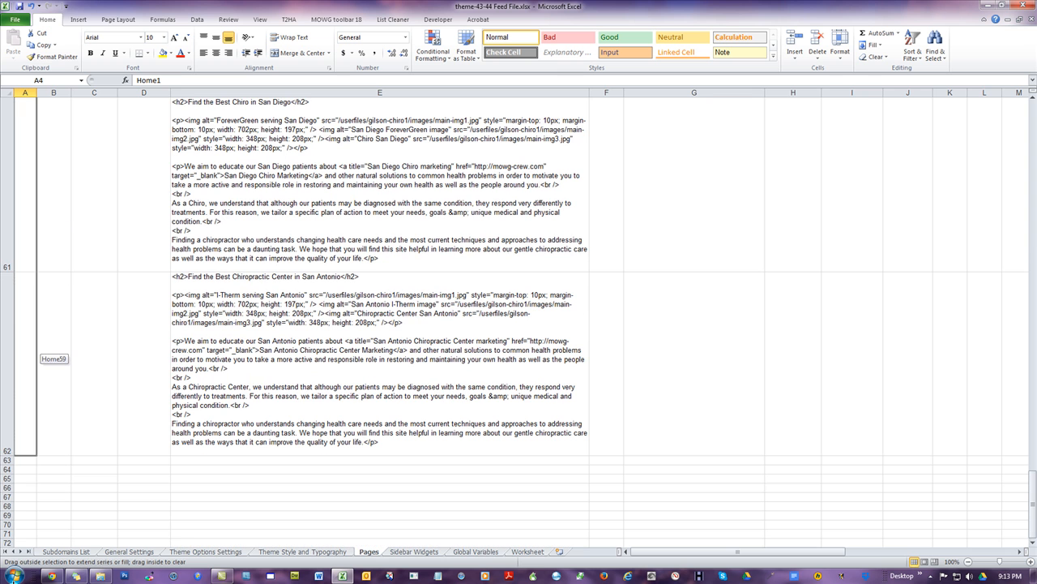
pyautogui.moveTo(29, 438); pyautogui.dragTo(28, 440)
pyautogui.click(370, 484)
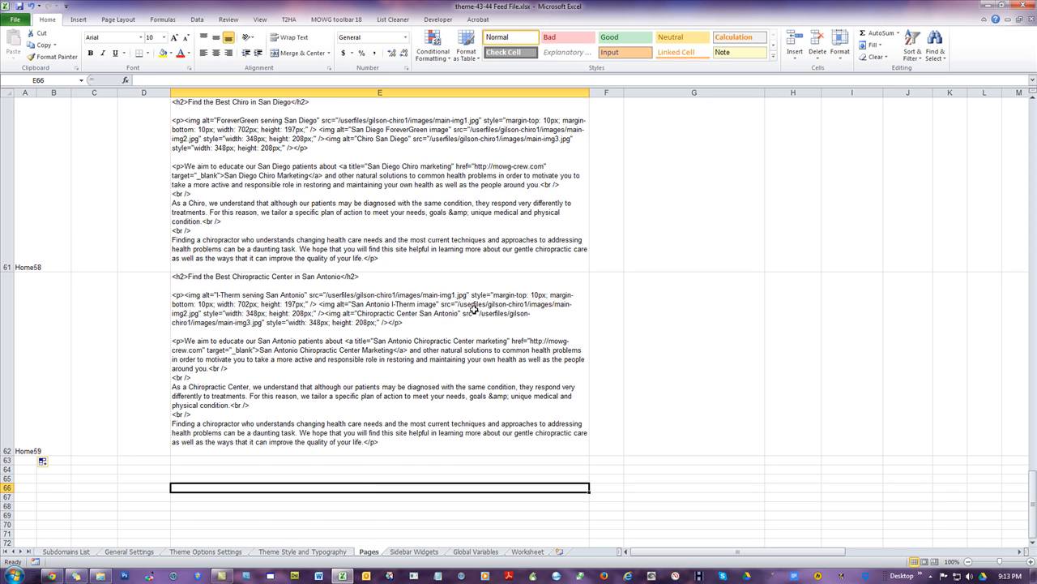
# Examine the Home page's URL, Parent Page and Show Sidebar values in row 3 against the empty cells beneath.
pyautogui.scroll(20, 475, 309)
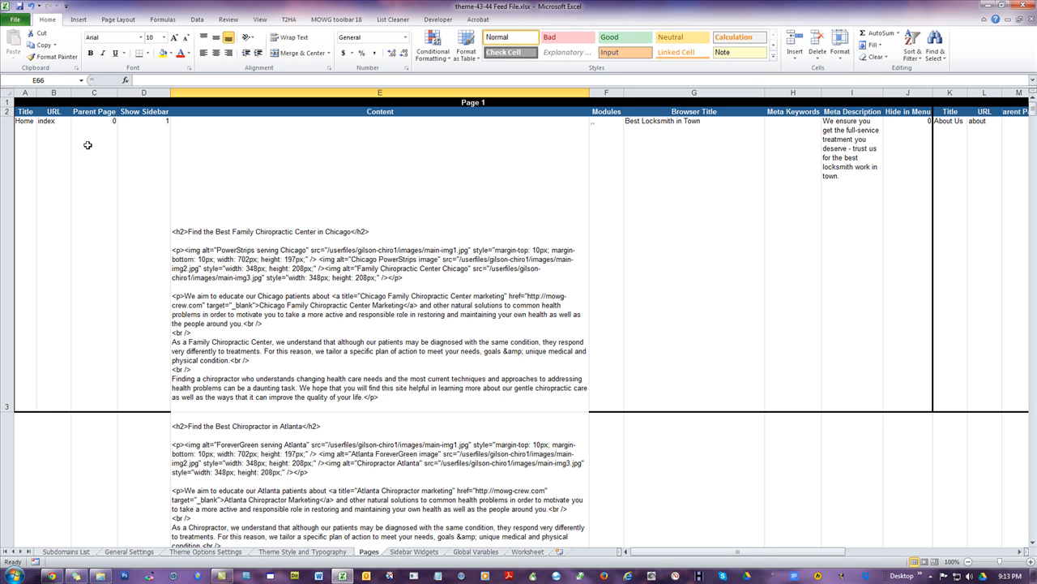
pyautogui.click(61, 146)
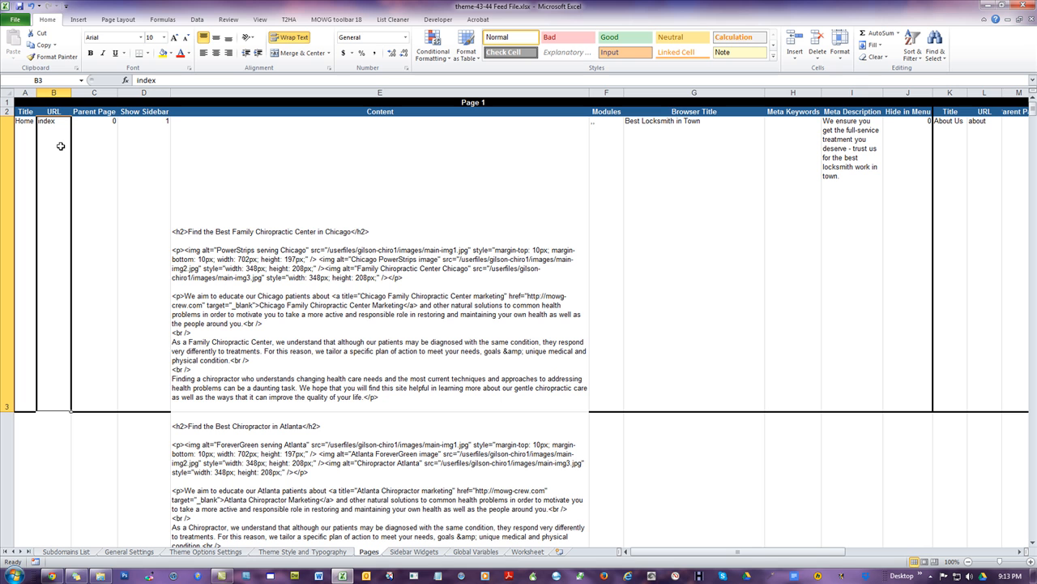
pyautogui.click(105, 129)
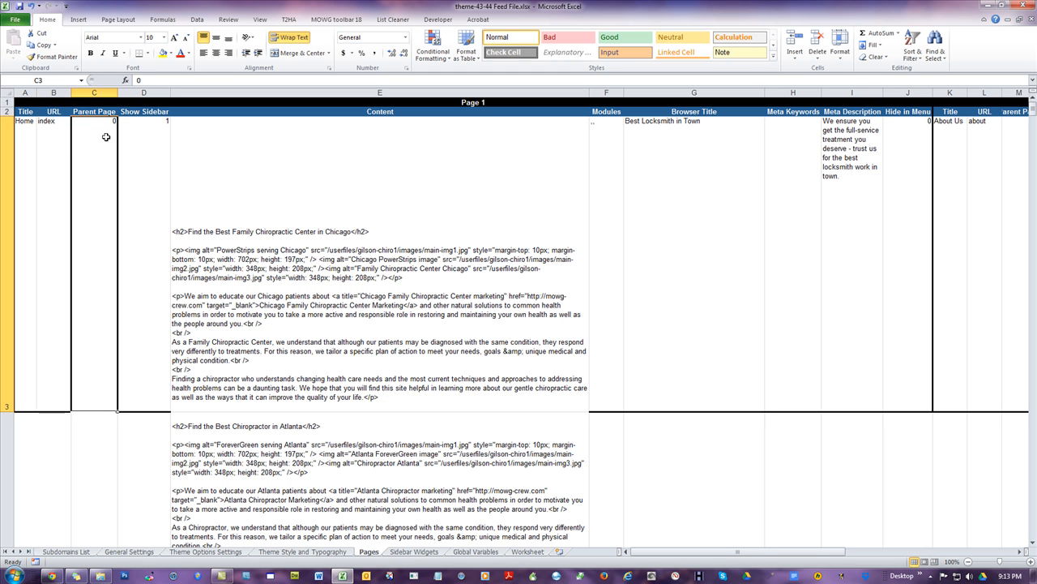
pyautogui.click(147, 138)
pyautogui.click(95, 146)
pyautogui.click(10, 152)
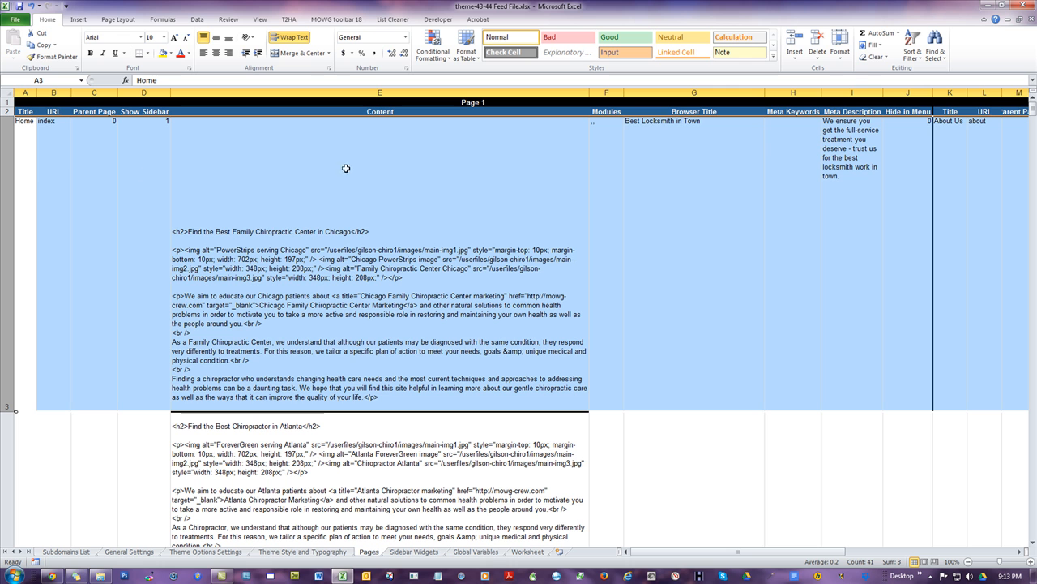
pyautogui.click(103, 166)
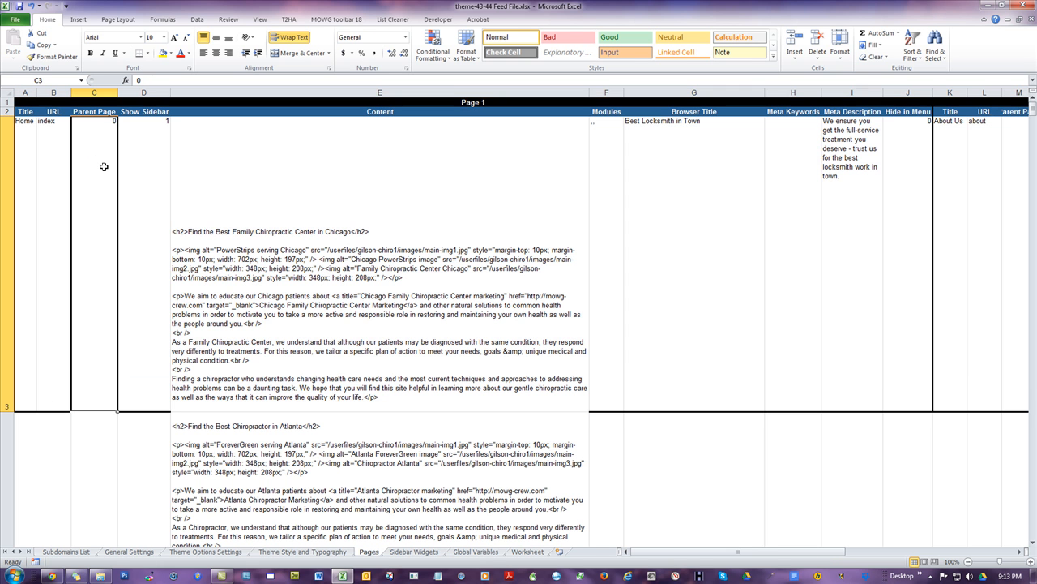
pyautogui.click(139, 150)
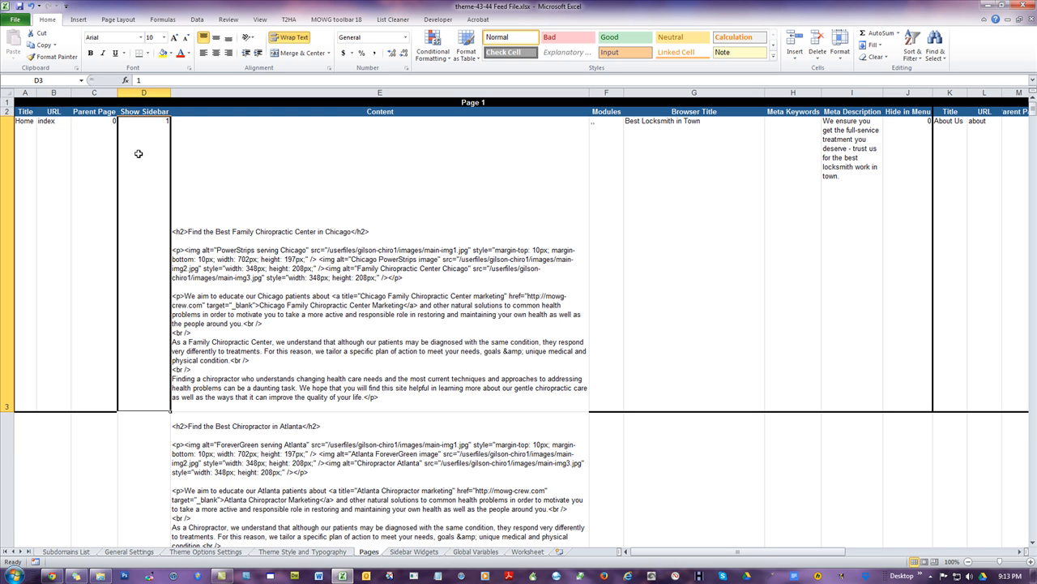
pyautogui.click(154, 429)
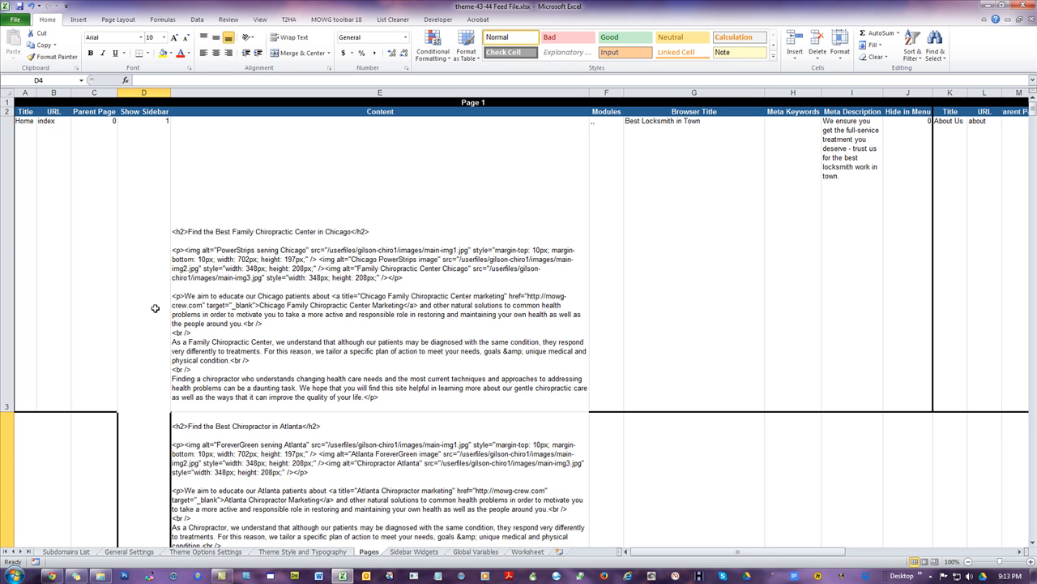
pyautogui.click(155, 308)
pyautogui.moveTo(100, 239); pyautogui.dragTo(132, 238)
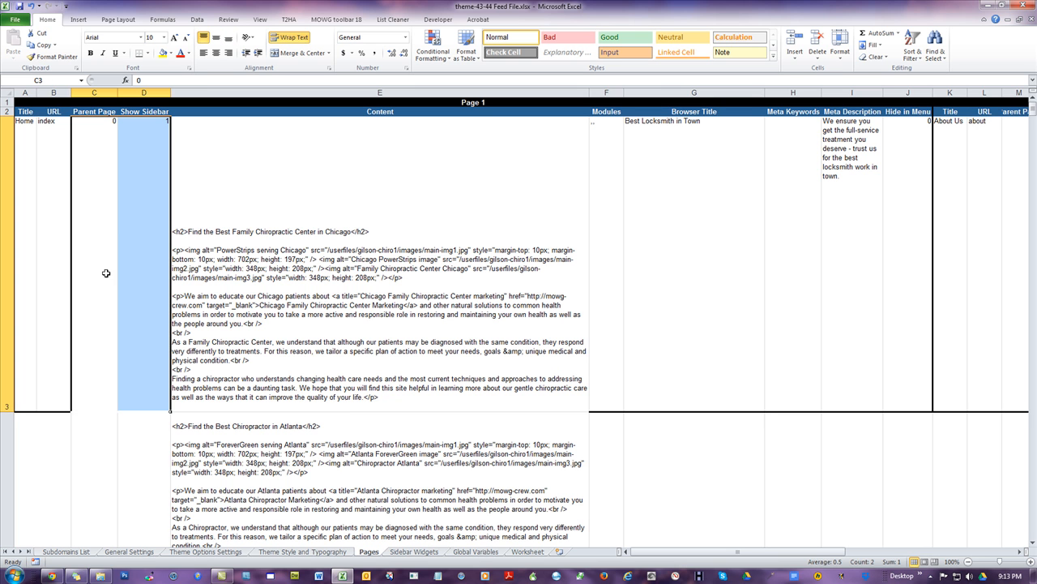
pyautogui.hotkey('ctrl', 'c')
pyautogui.doubleClick(50, 202)
# Fill the Parent Page value 0 from C3 down through row 62.
pyautogui.click(100, 202)
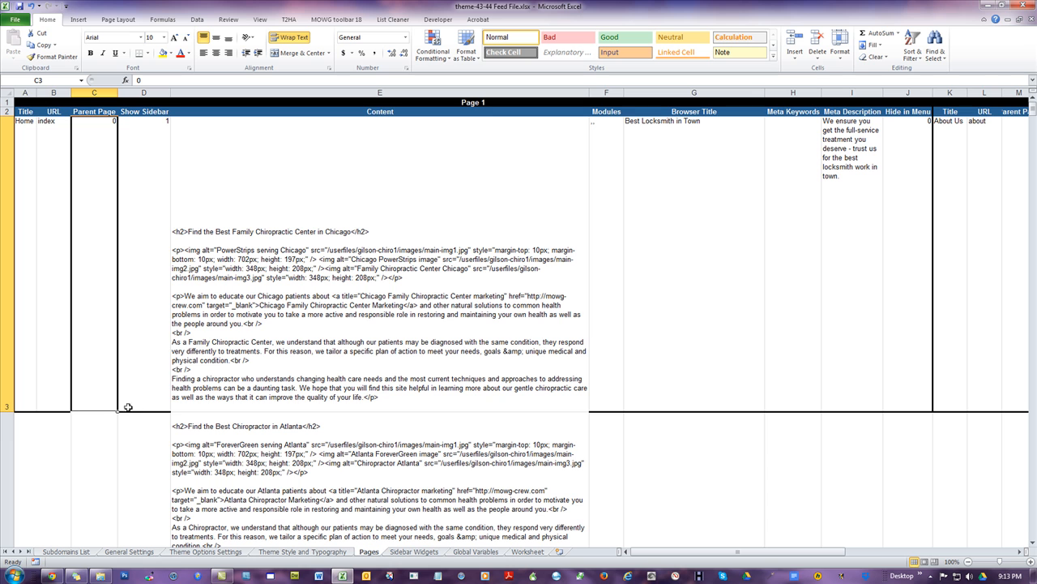
pyautogui.moveTo(119, 411)
pyautogui.mouseDown()
pyautogui.moveTo(102, 538)
pyautogui.moveTo(105, 408)
pyautogui.mouseUp()
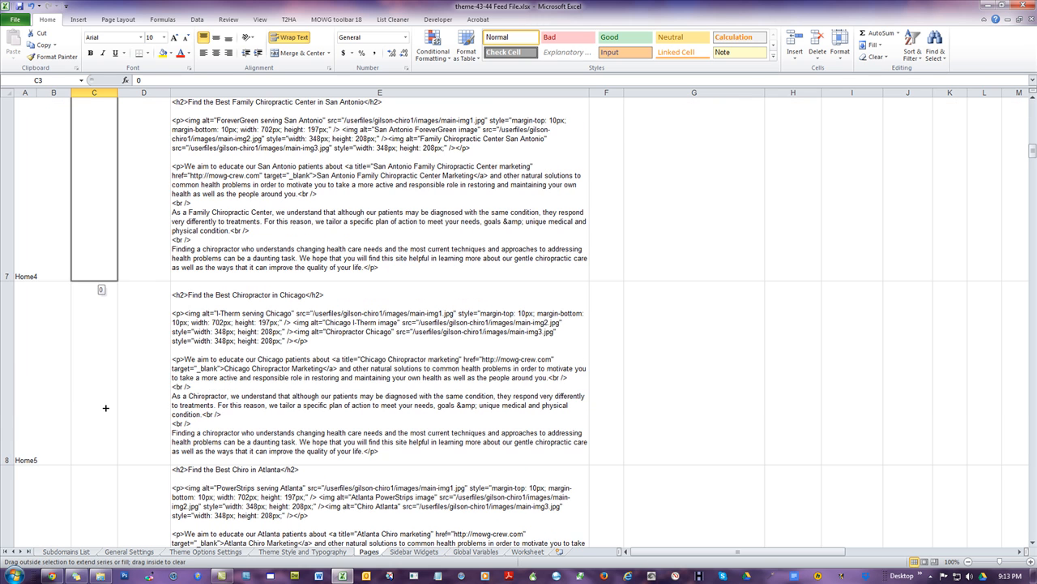
pyautogui.moveTo(99, 361); pyautogui.dragTo(86, 447)
pyautogui.click(136, 324)
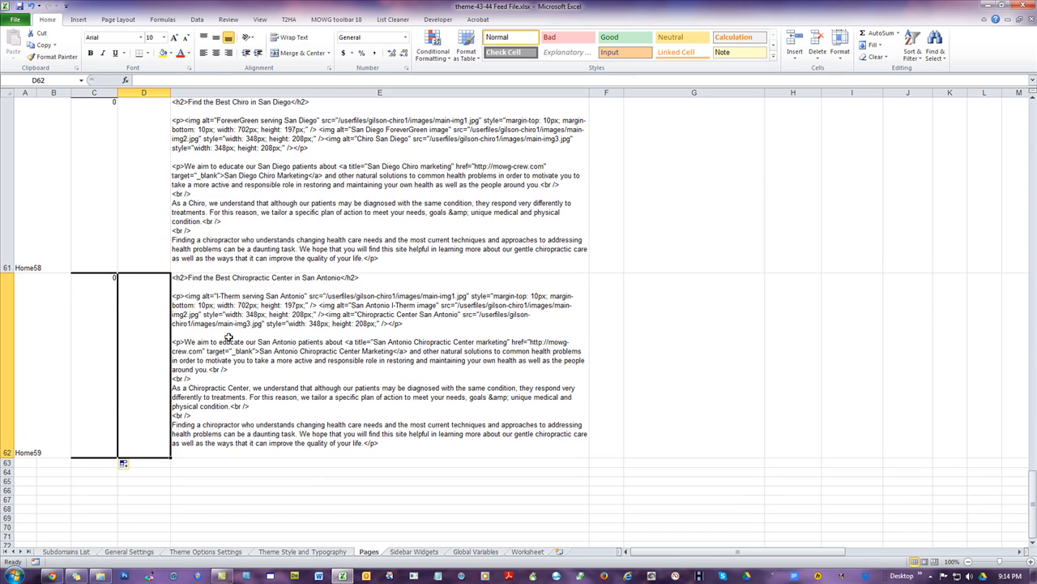
# Fill the Show Sidebar value 1 from D3 down through row 62.
pyautogui.scroll(15, 266, 331)
pyautogui.scroll(10, 266, 331)
pyautogui.click(162, 212)
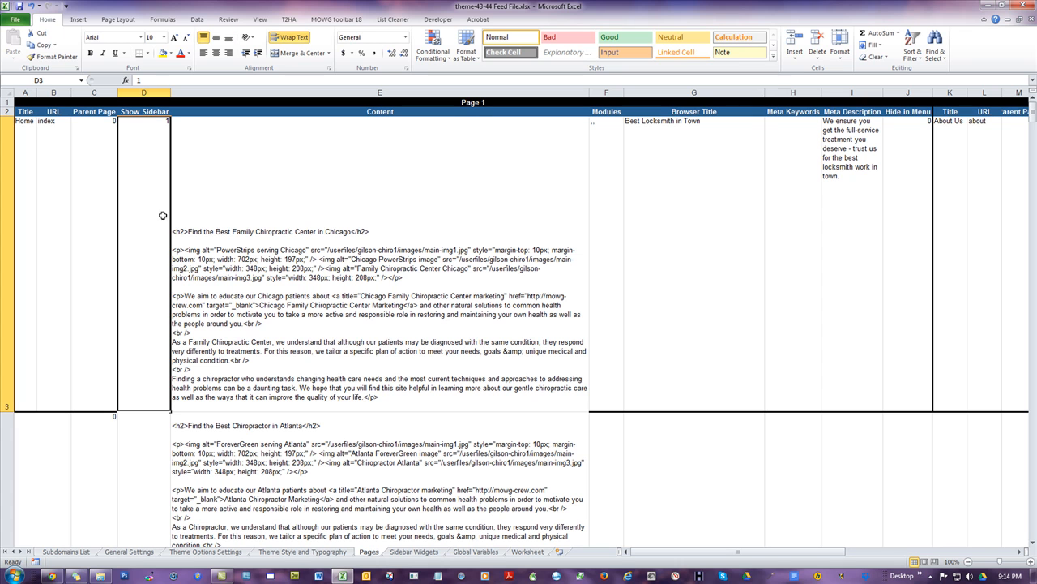
pyautogui.moveTo(170, 412); pyautogui.dragTo(149, 456)
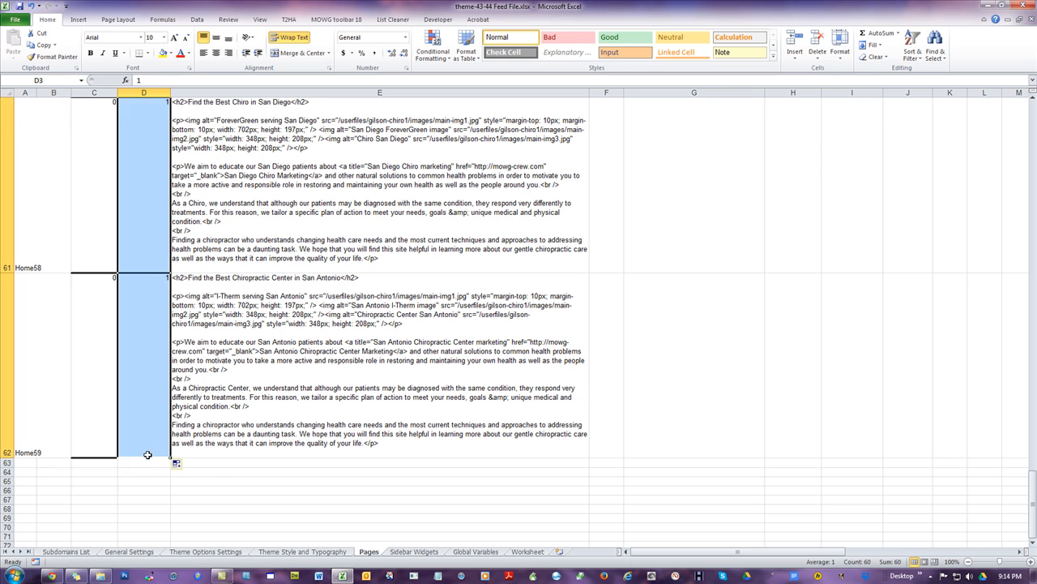
pyautogui.click(264, 483)
# Check the filled Title, Parent Page and Show Sidebar values in the first several Page 1 rows.
pyautogui.scroll(20, 263, 483)
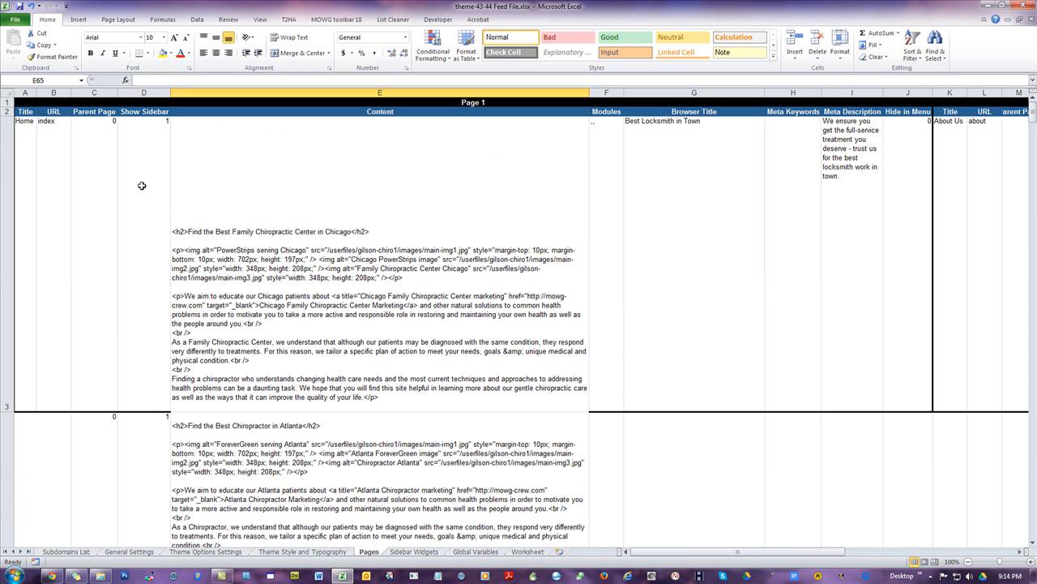
pyautogui.click(145, 183)
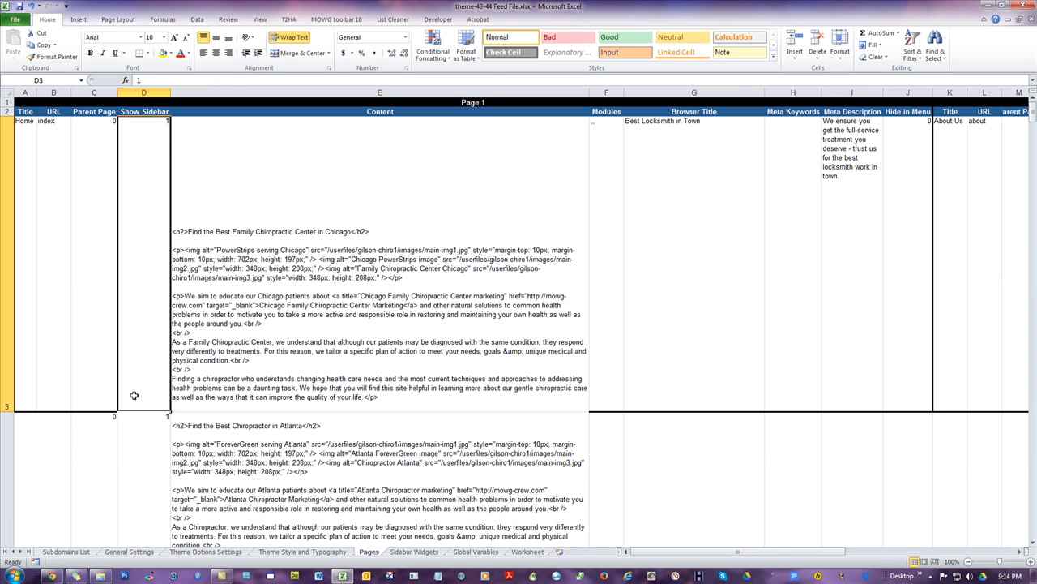
pyautogui.click(147, 438)
pyautogui.click(142, 337)
pyautogui.moveTo(141, 327); pyautogui.dragTo(141, 437)
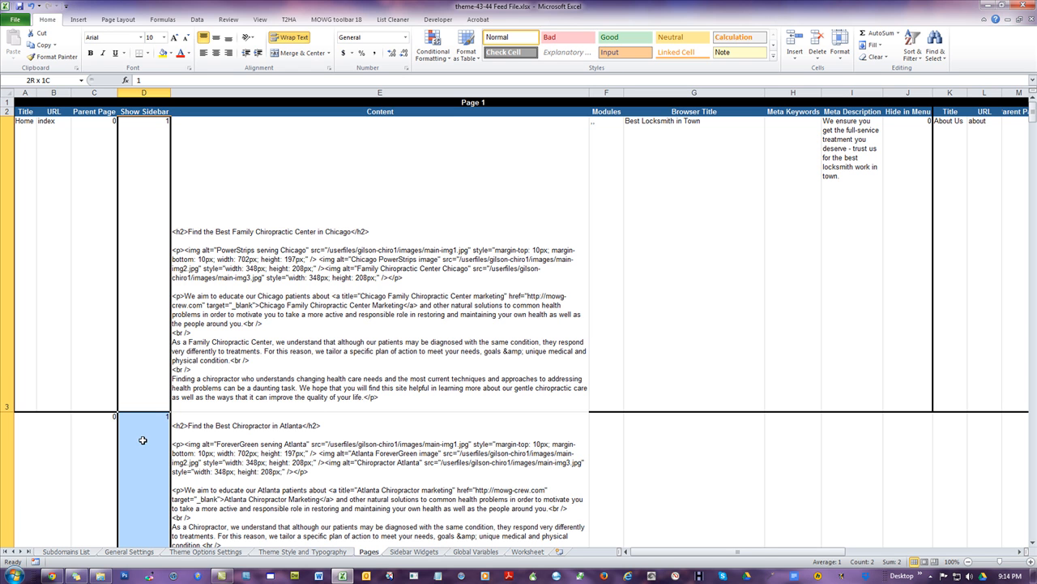
pyautogui.click(1032, 545)
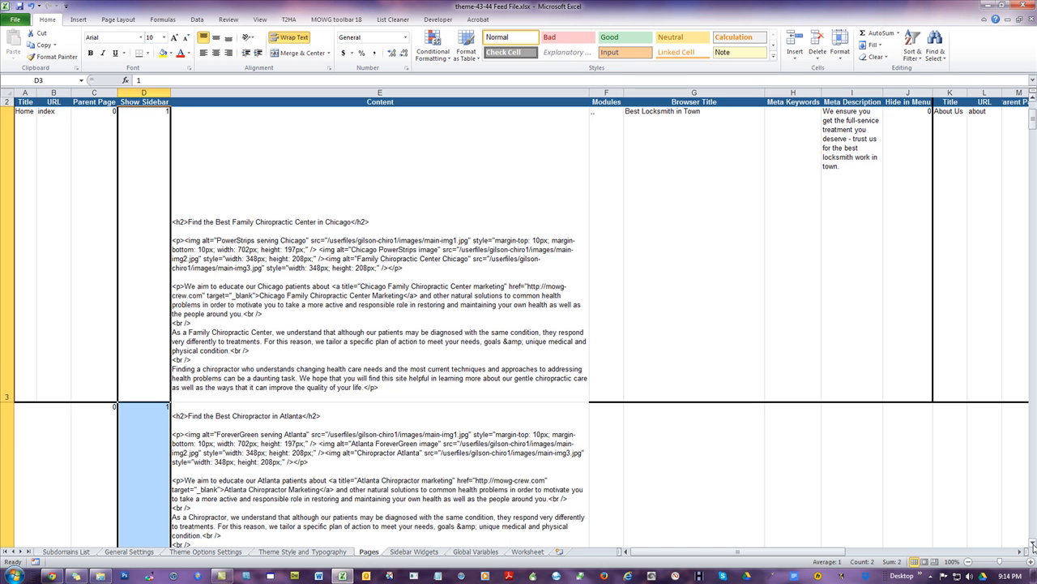
pyautogui.click(1033, 545)
pyautogui.click(1032, 545)
pyautogui.click(1033, 544)
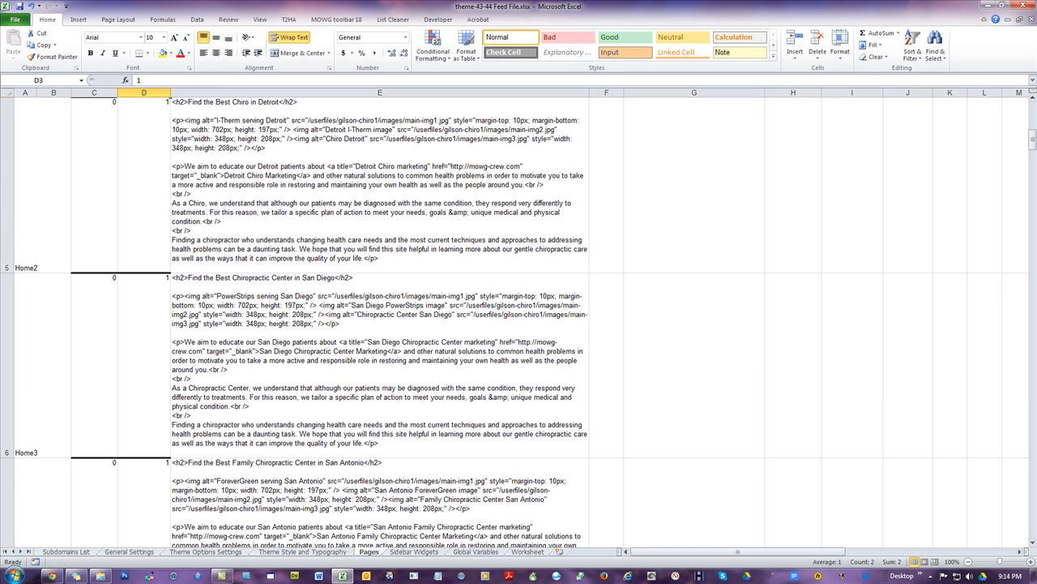
pyautogui.click(1033, 96)
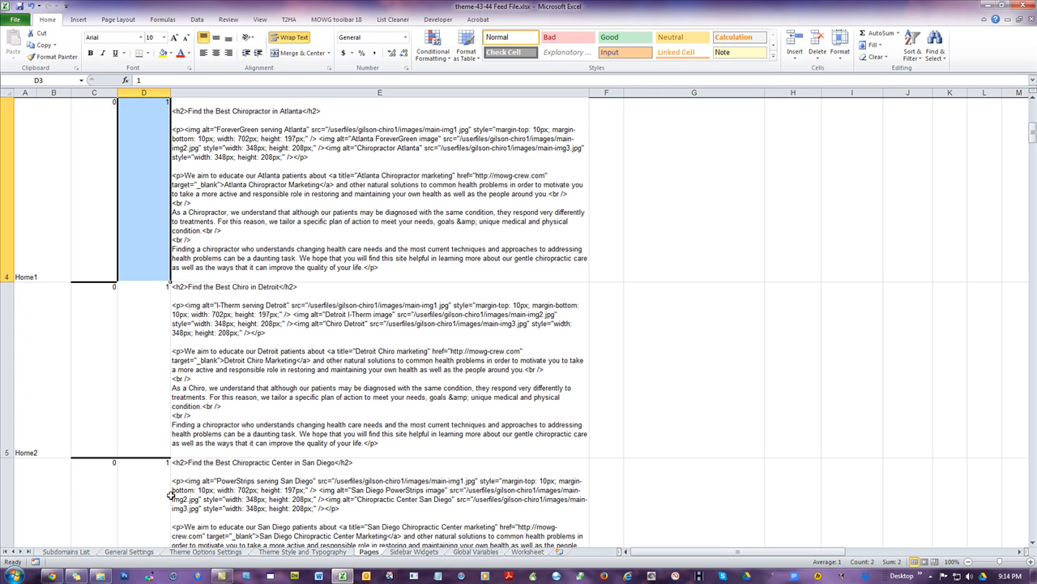
pyautogui.scroll(1, 705, 275)
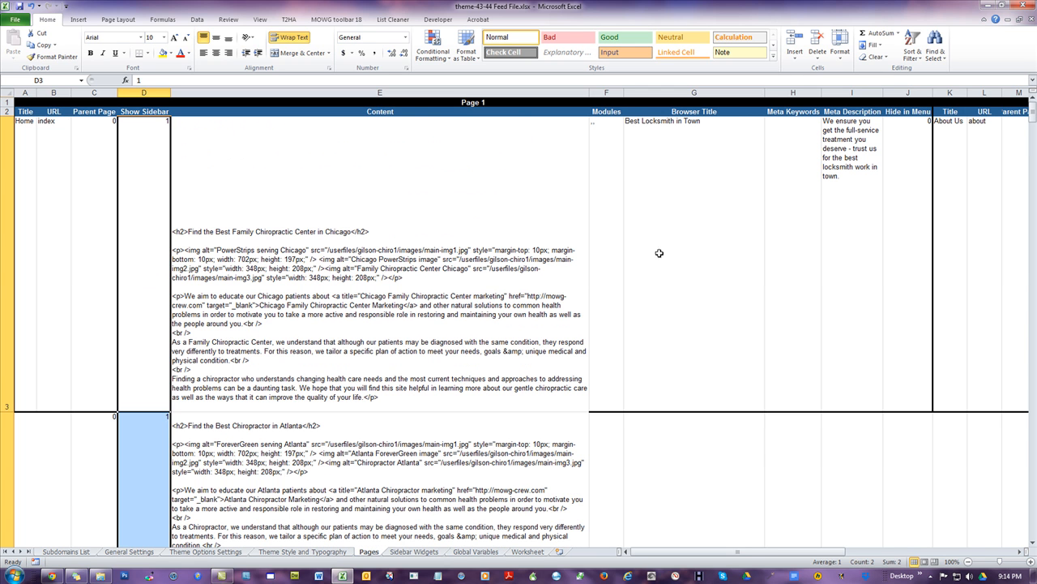
# Fill the Modules value from F3 down through row 62.
pyautogui.click(606, 137)
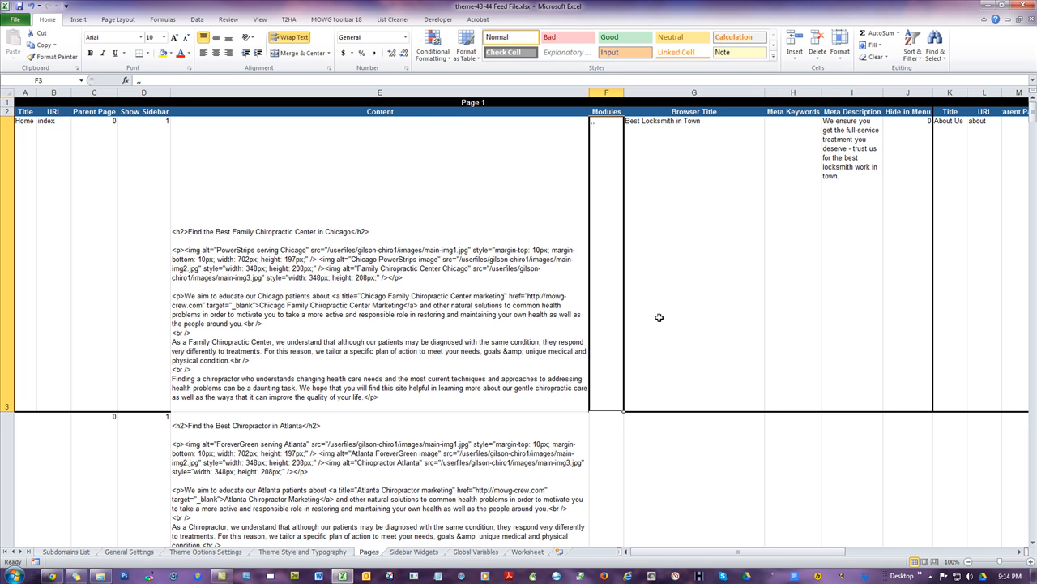
pyautogui.moveTo(624, 413); pyautogui.dragTo(630, 452)
pyautogui.click(744, 384)
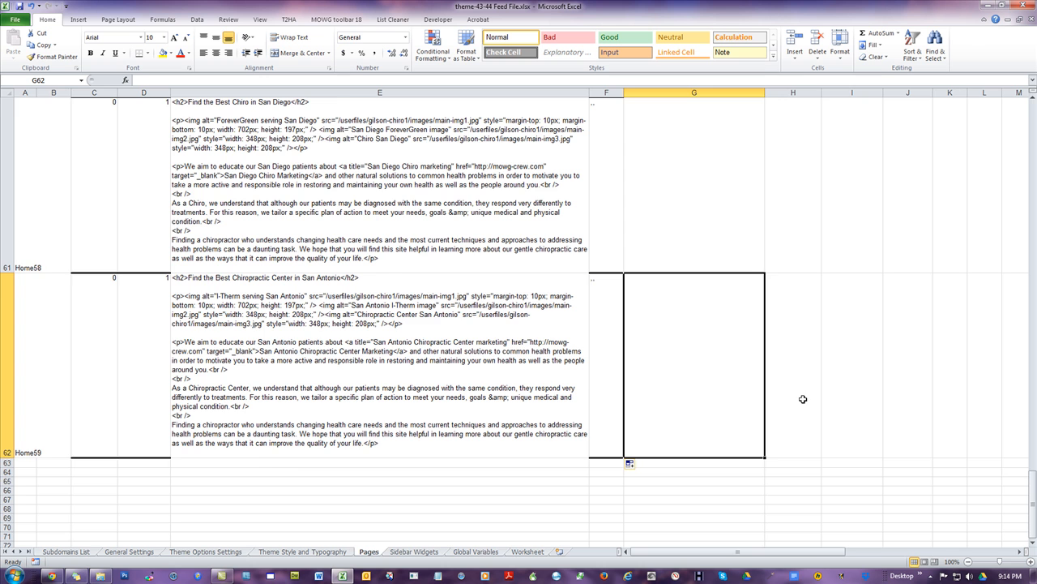
pyautogui.scroll(20, 802, 399)
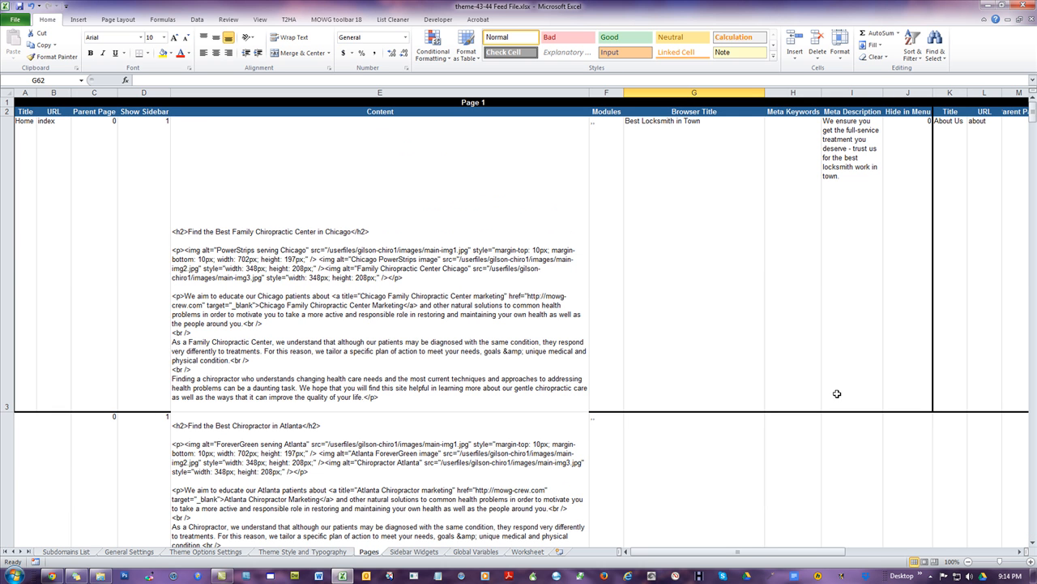
# Examine the Meta Keywords, Browser Title and Meta Description cells of Page 1 in row 3.
pyautogui.click(804, 173)
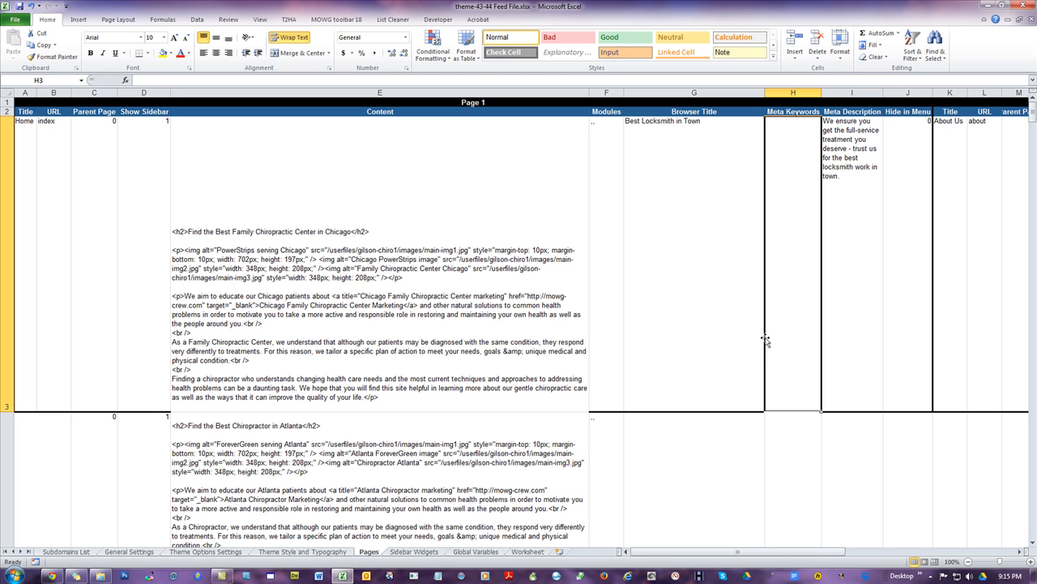
pyautogui.click(812, 454)
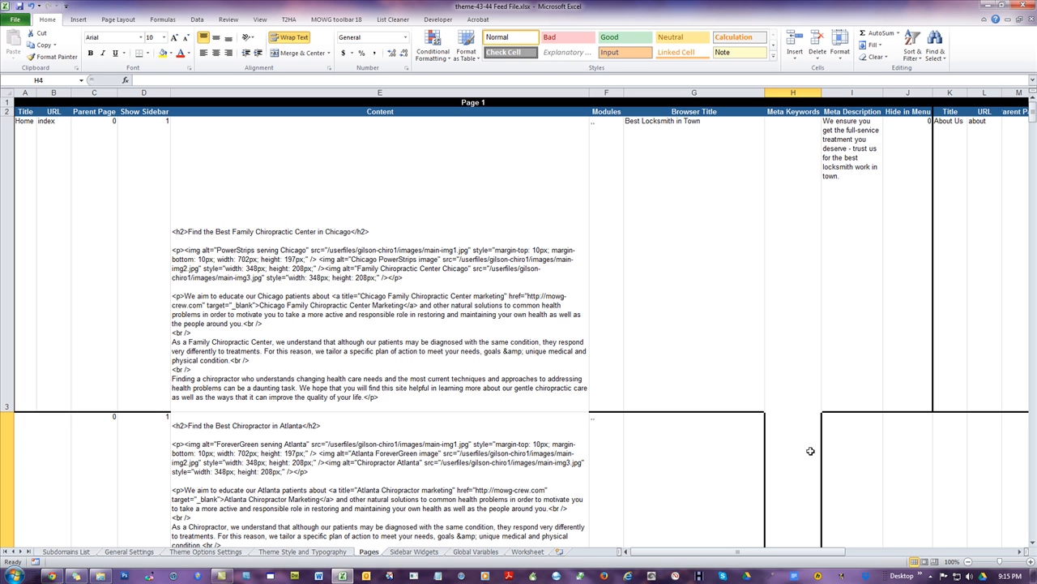
pyautogui.click(680, 180)
pyautogui.click(852, 153)
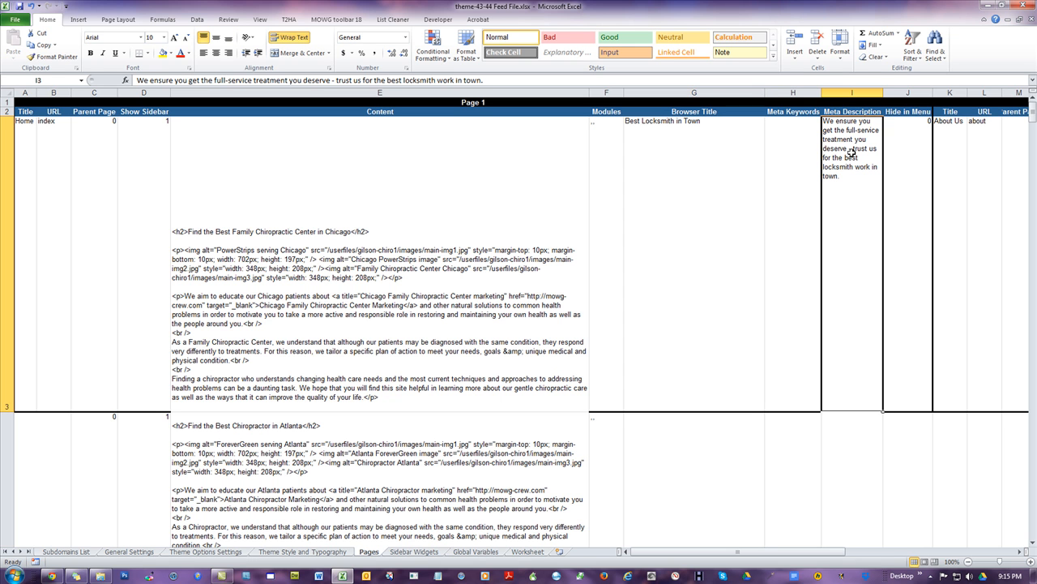
pyautogui.click(42, 192)
# Enter 1 as the Hide in Menu value in J4 and fill it down through row 62.
pyautogui.click(917, 131)
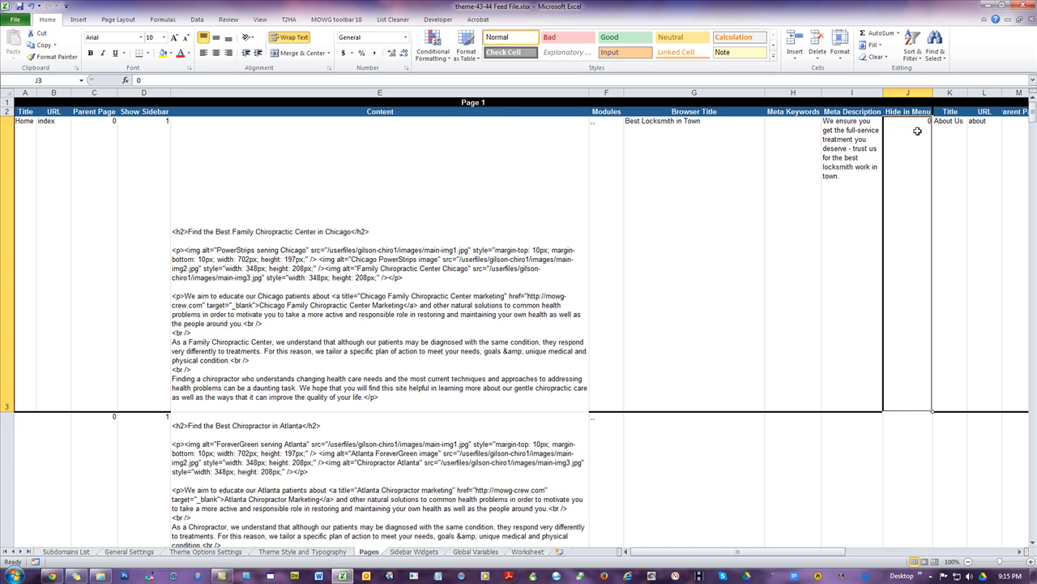
pyautogui.click(914, 452)
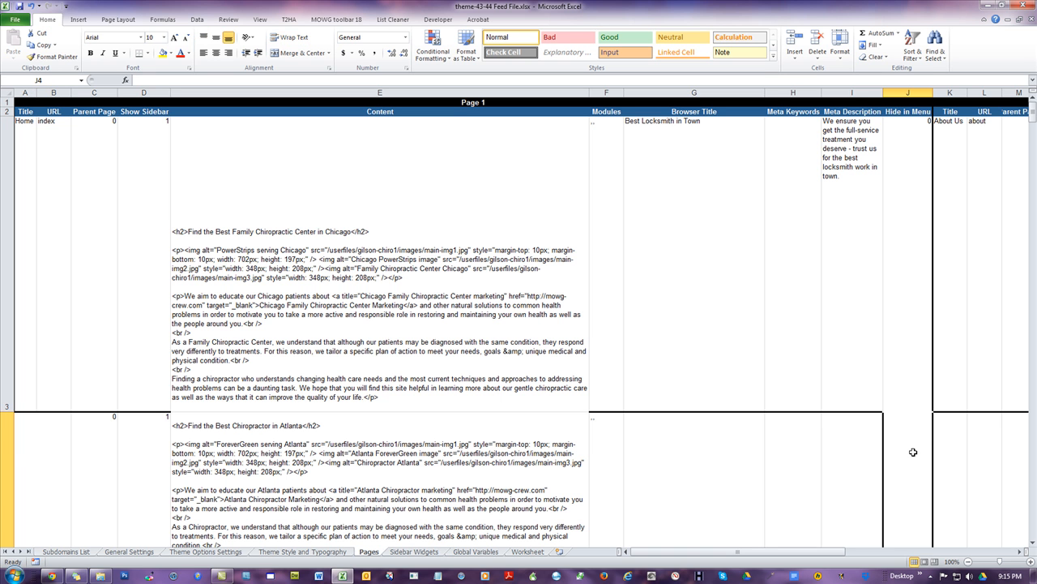
pyautogui.write('1')
pyautogui.click(914, 327)
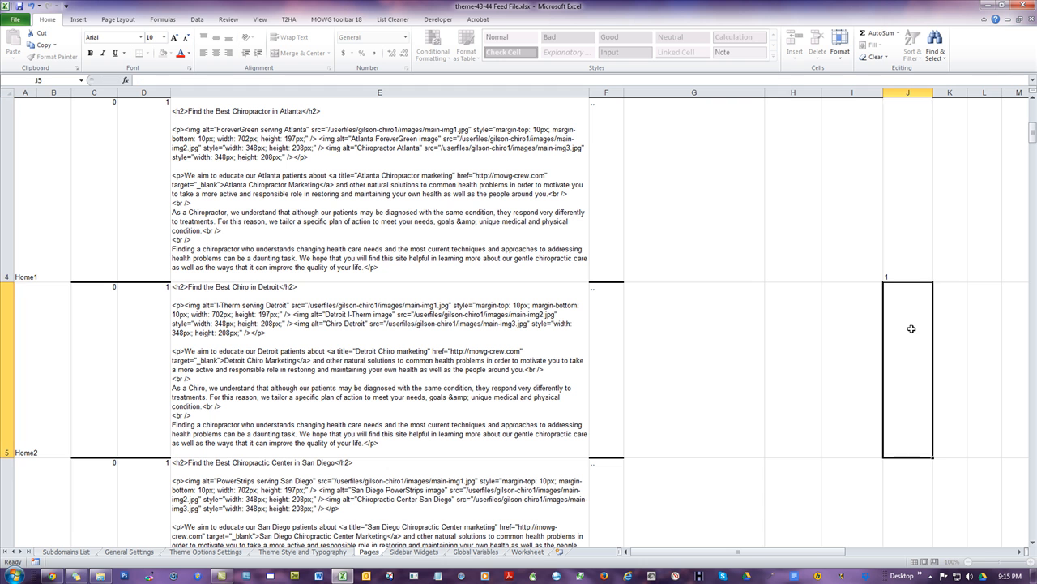
pyautogui.click(903, 240)
pyautogui.moveTo(934, 283); pyautogui.dragTo(932, 573)
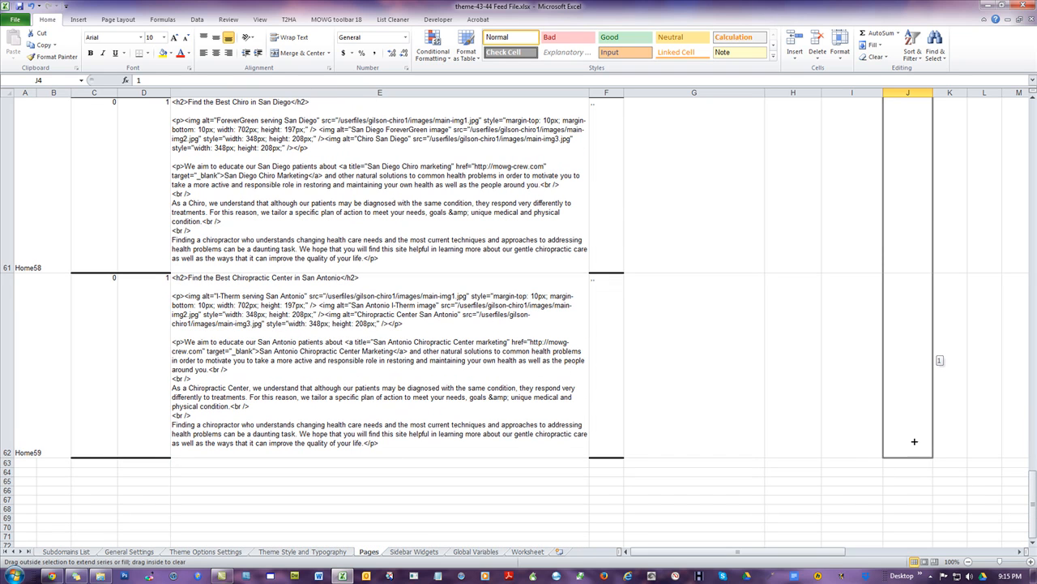
pyautogui.moveTo(914, 440); pyautogui.dragTo(913, 438)
pyautogui.click(791, 372)
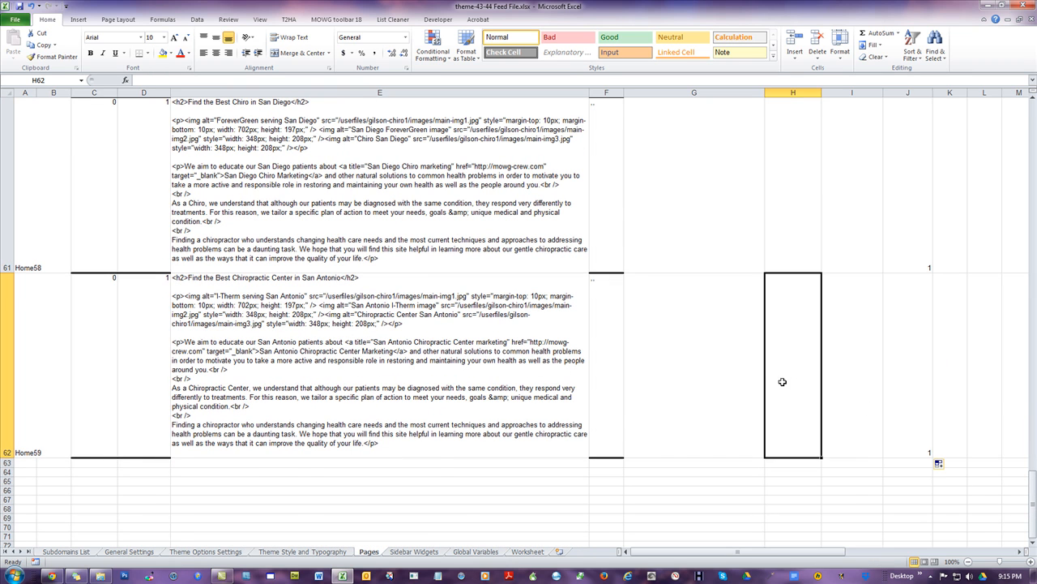
# Review the filled Hide in Menu column and the Meta Description, Browser Title and URL cells in the first Page 1 rows.
pyautogui.scroll(20, 782, 381)
pyautogui.click(918, 422)
pyautogui.scroll(-1, 915, 428)
pyautogui.click(832, 206)
pyautogui.scroll(1, 843, 379)
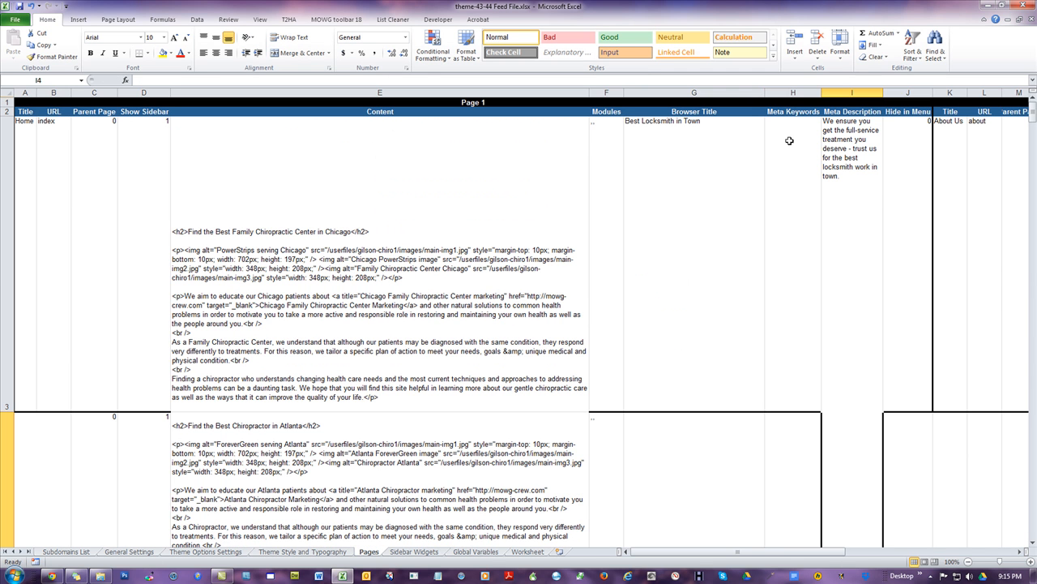
pyautogui.click(850, 140)
pyautogui.click(673, 154)
pyautogui.click(50, 187)
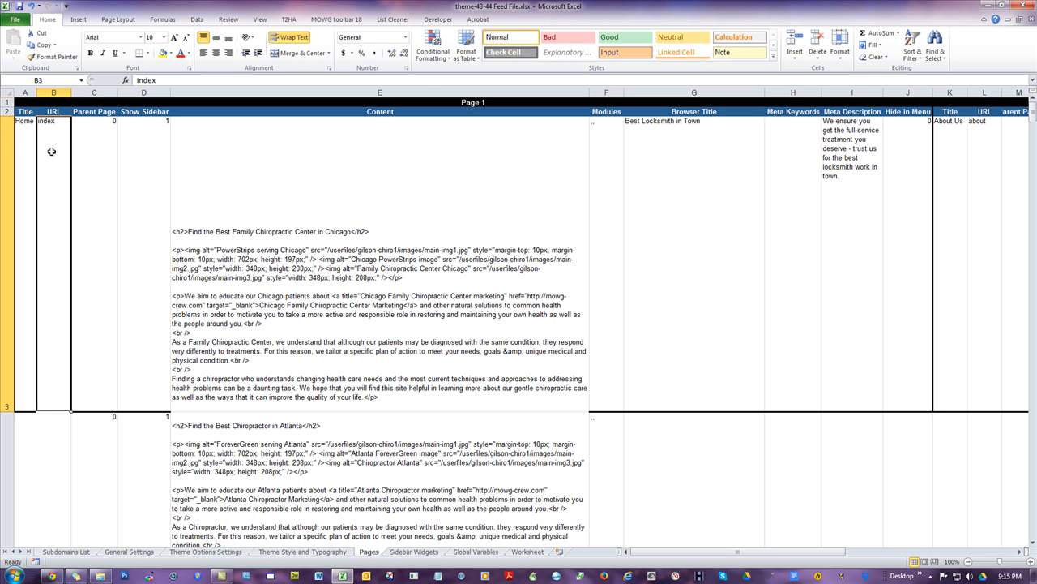
pyautogui.click(45, 422)
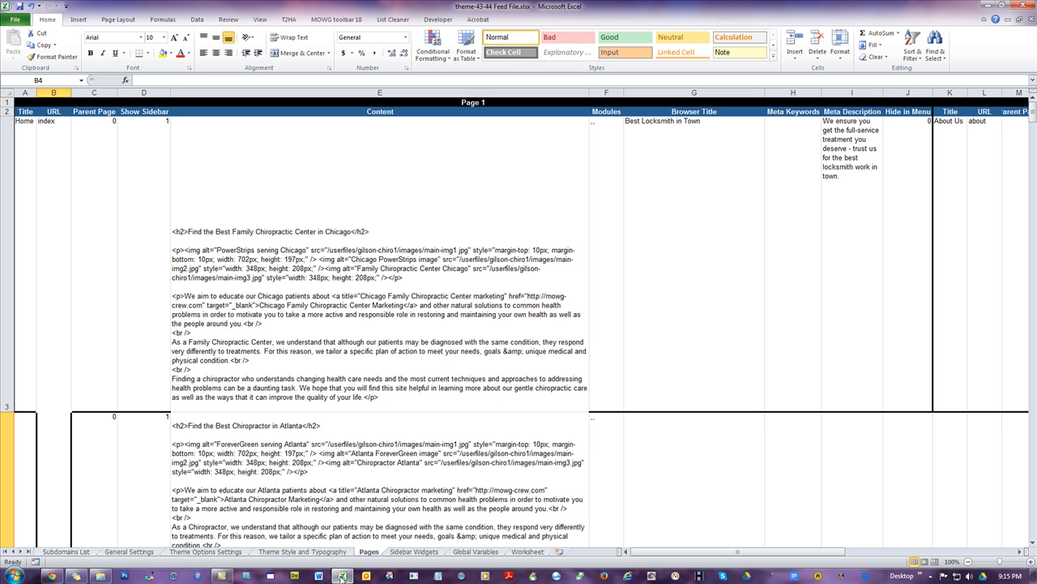
# Open Domains.xlsx from the Domains folder and look through the var1, var2 and var3 columns on the Feeder sheet.
pyautogui.click(988, 6)
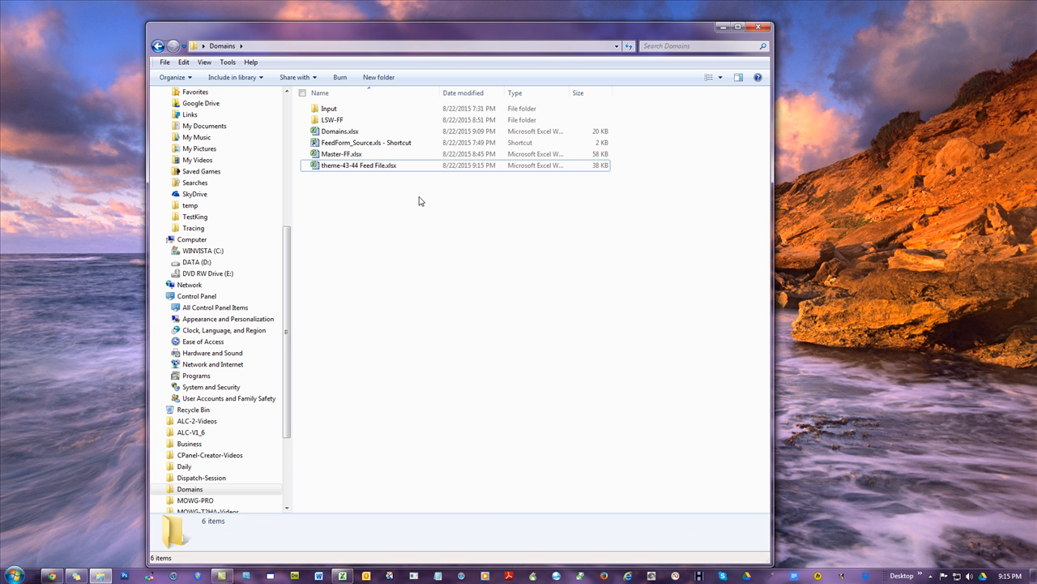
pyautogui.doubleClick(348, 133)
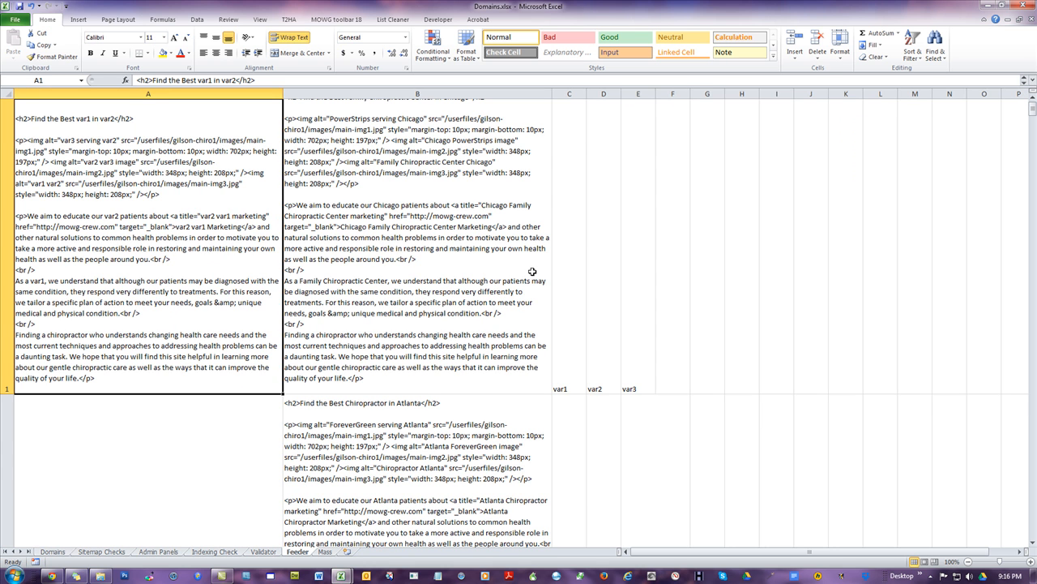
pyautogui.click(568, 429)
pyautogui.scroll(-1, 755, 359)
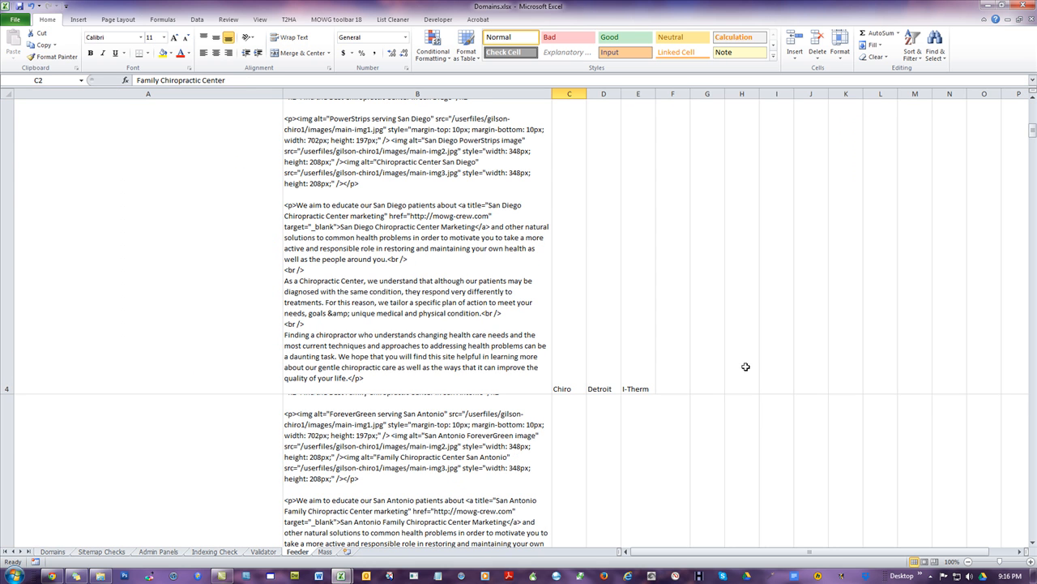
pyautogui.scroll(1, 746, 367)
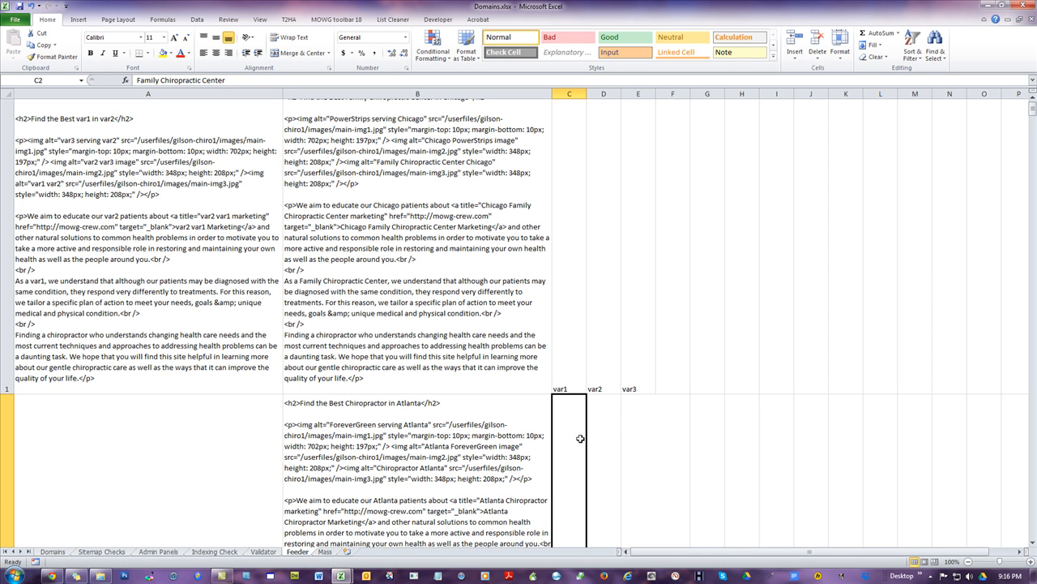
# Copy the var1, var2 and var3 columns from the Feeder sheet into columns A to C of a new worksheet.
pyautogui.moveTo(569, 93); pyautogui.dragTo(640, 93)
pyautogui.hotkey('ctrl', 'c')
pyautogui.click(346, 551)
pyautogui.hotkey('ctrl', 'v')
pyautogui.click(362, 245)
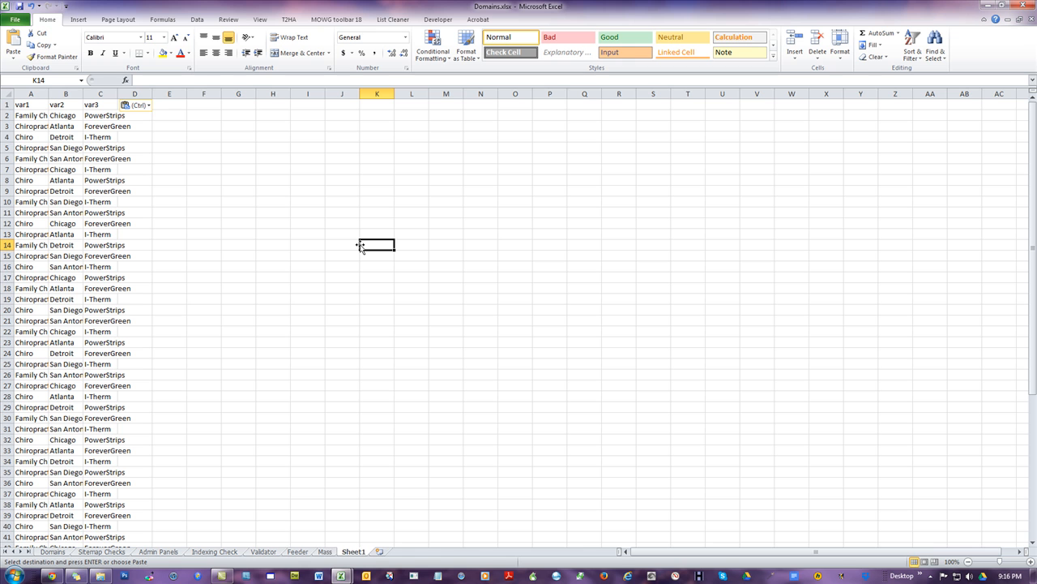
# Rename the new worksheet as Page-Titles.
pyautogui.doubleClick(352, 551)
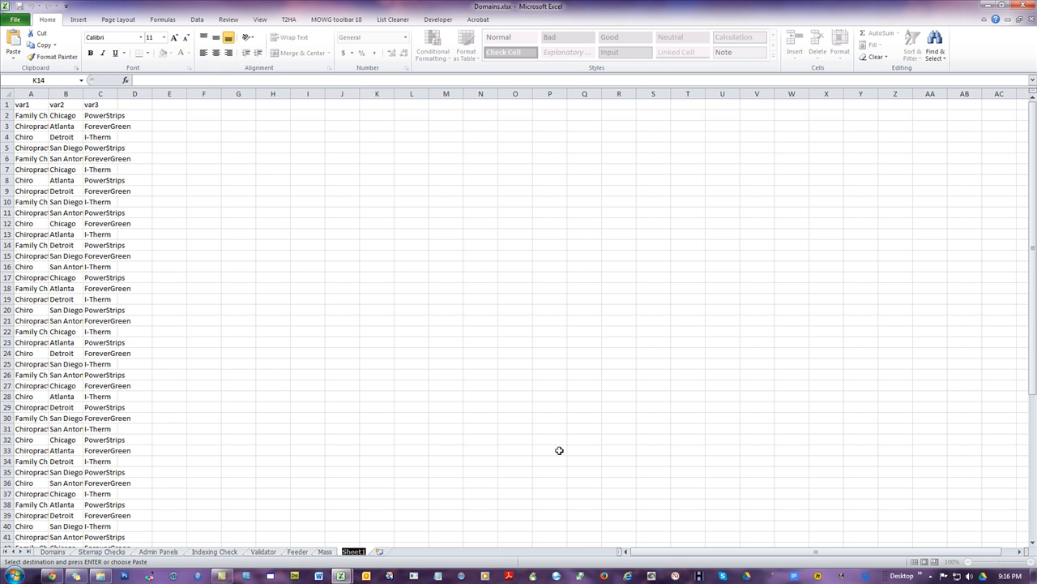
pyautogui.write('Page-Titles')
pyautogui.press('Return')
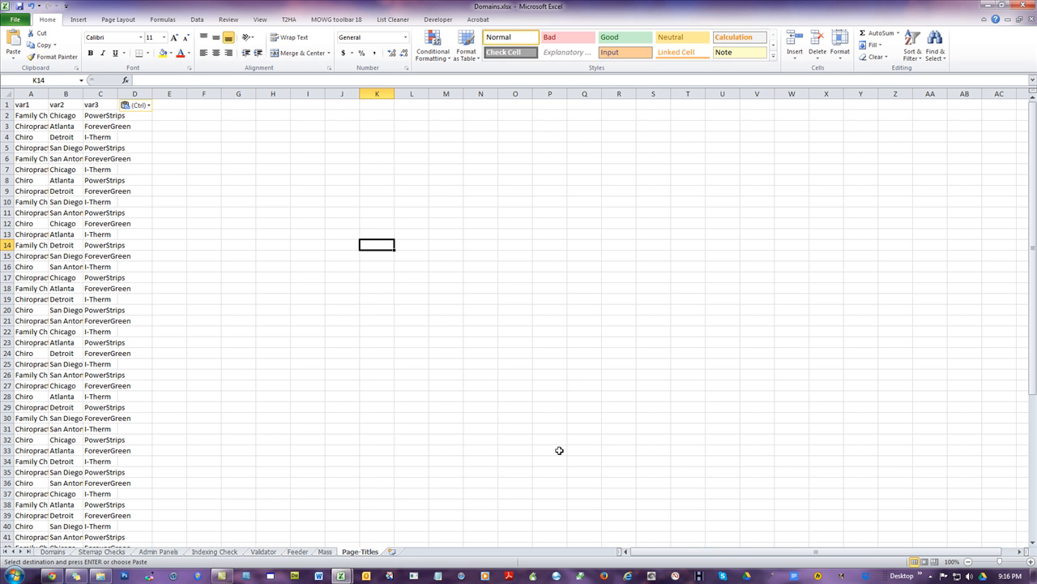
pyautogui.moveTo(363, 553)
pyautogui.mouseDown()
pyautogui.moveTo(228, 554)
pyautogui.moveTo(396, 552)
pyautogui.mouseUp()
pyautogui.click(232, 470)
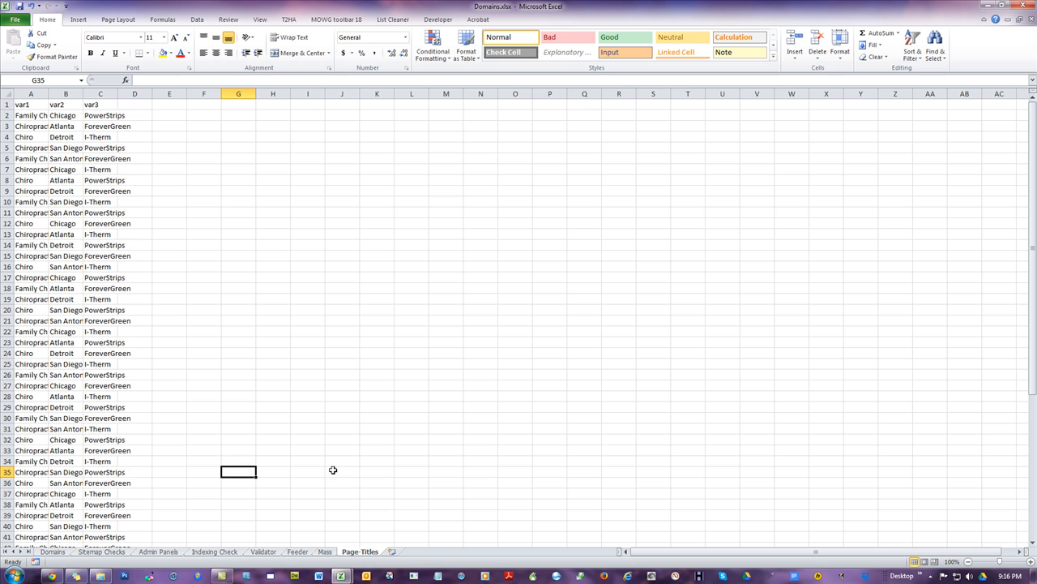
# Delete the var1, var2 and var3 header row from the Page-Titles sheet.
pyautogui.moveTo(235, 201); pyautogui.dragTo(235, 192)
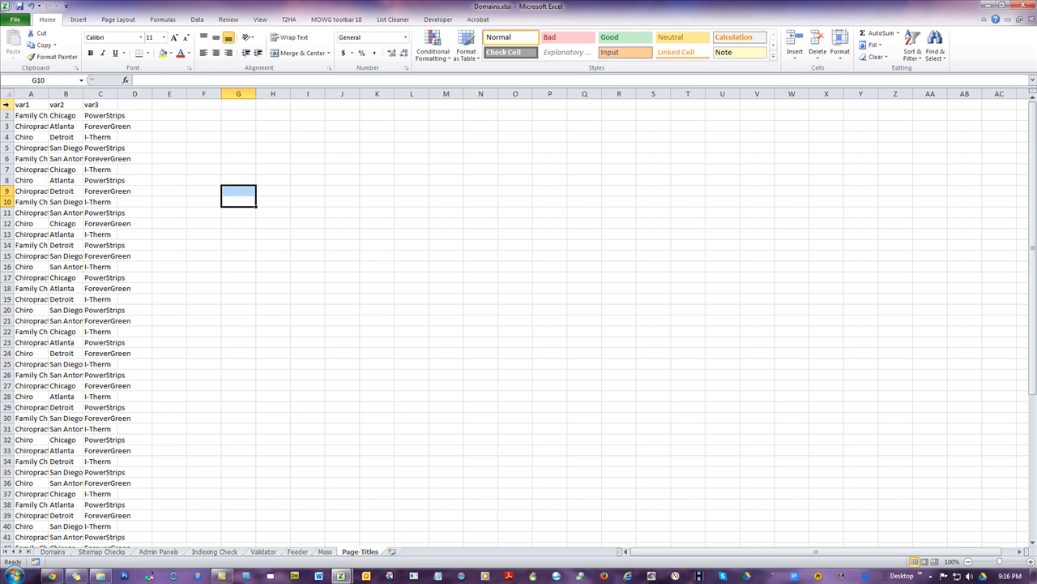
pyautogui.click(7, 104)
pyautogui.rightClick(8, 105)
pyautogui.click(53, 183)
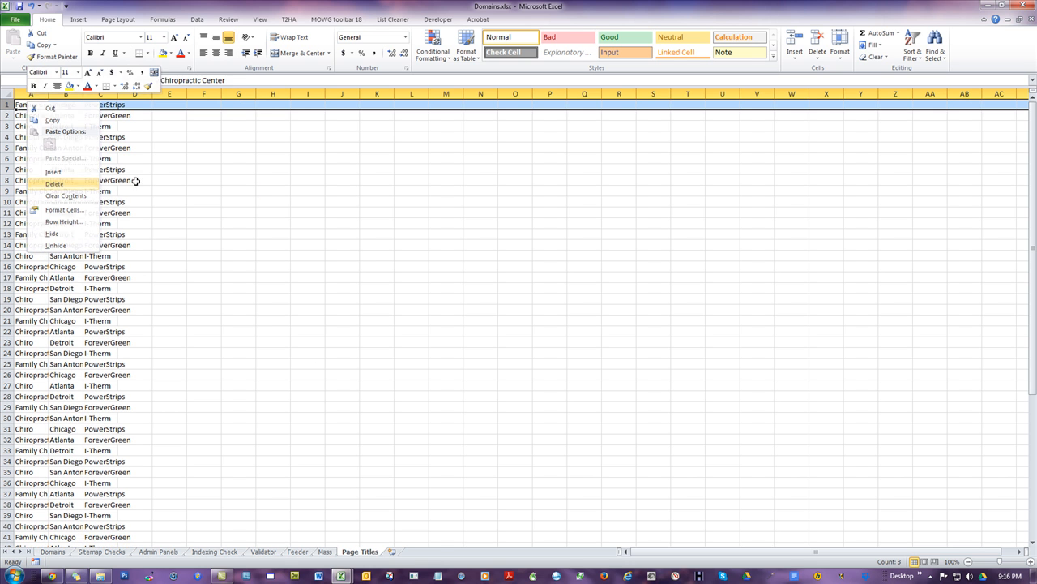
pyautogui.click(339, 234)
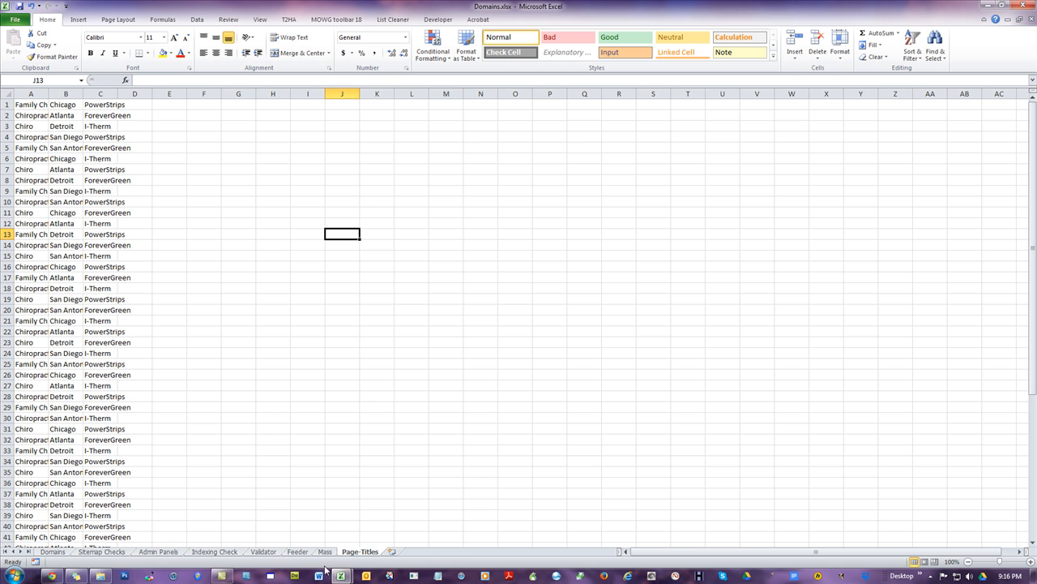
# Switch to the theme-43-44 feed file and compare the Home page's URL and Content in row 3 with row 4.
pyautogui.moveTo(340, 575)
pyautogui.click(271, 514)
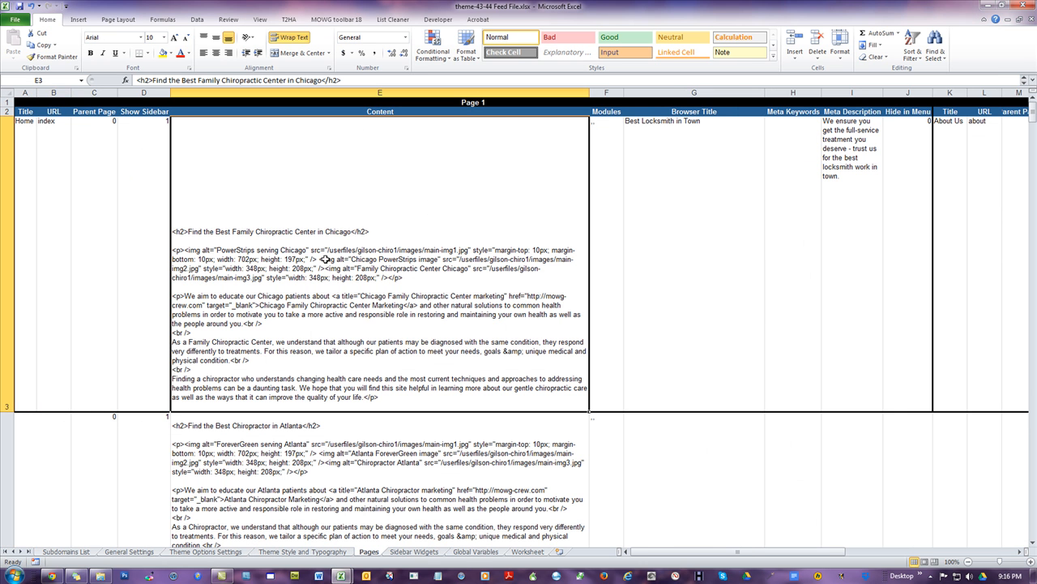
pyautogui.click(57, 131)
pyautogui.click(249, 206)
pyautogui.click(277, 439)
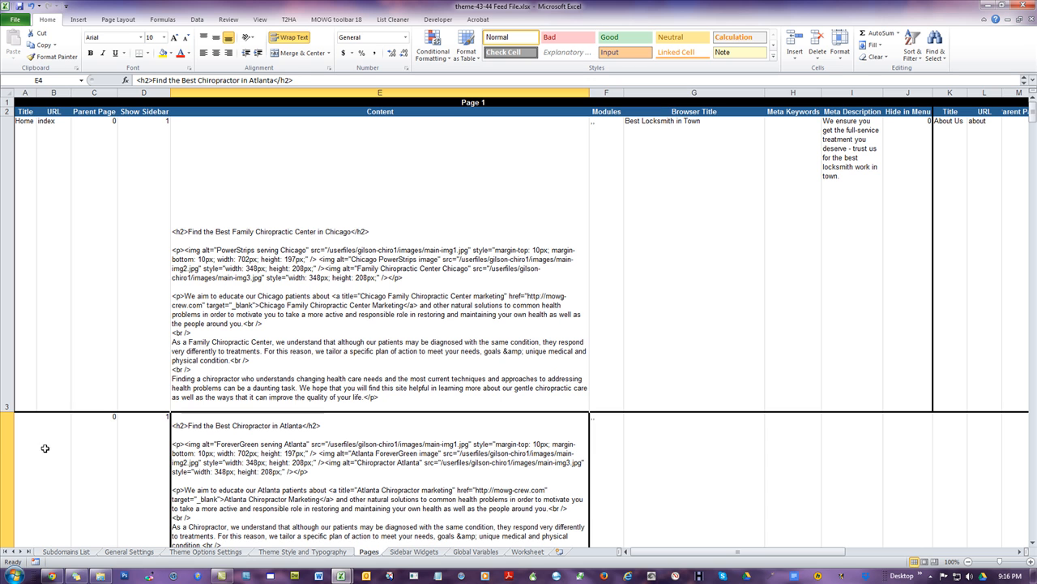
pyautogui.click(47, 165)
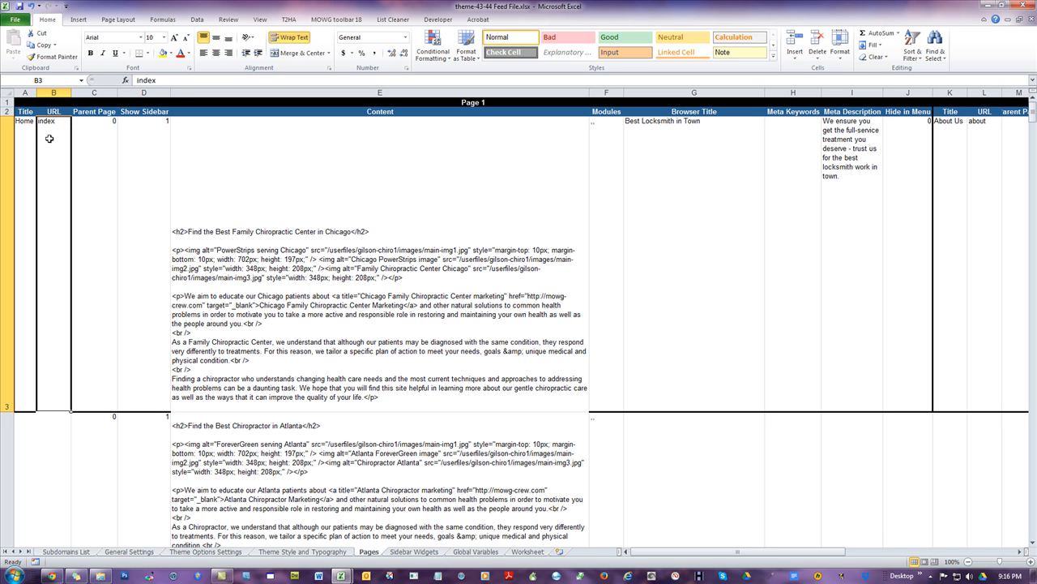
pyautogui.click(49, 417)
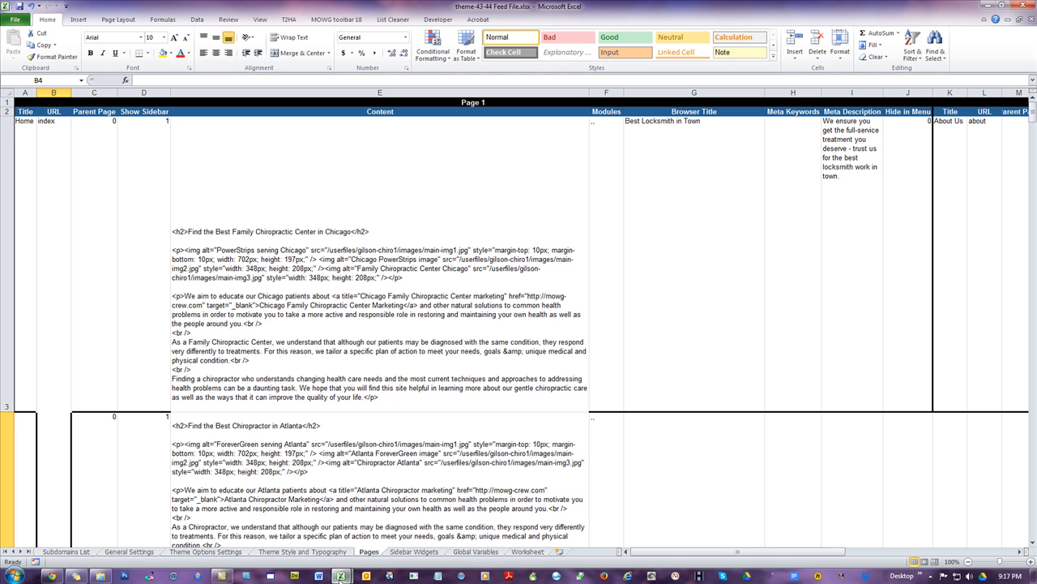
# Return to Domains.xlsx and delete the first Page-Titles row, holding Family Chiropractic Center, Chicago and PowerStrips.
pyautogui.moveTo(340, 575)
pyautogui.click(384, 528)
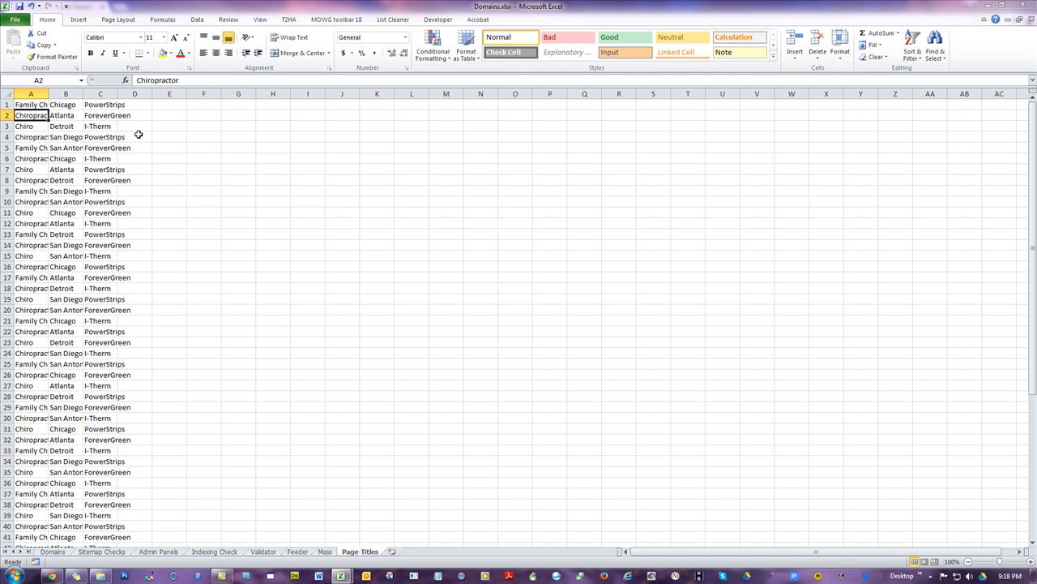
pyautogui.click(159, 115)
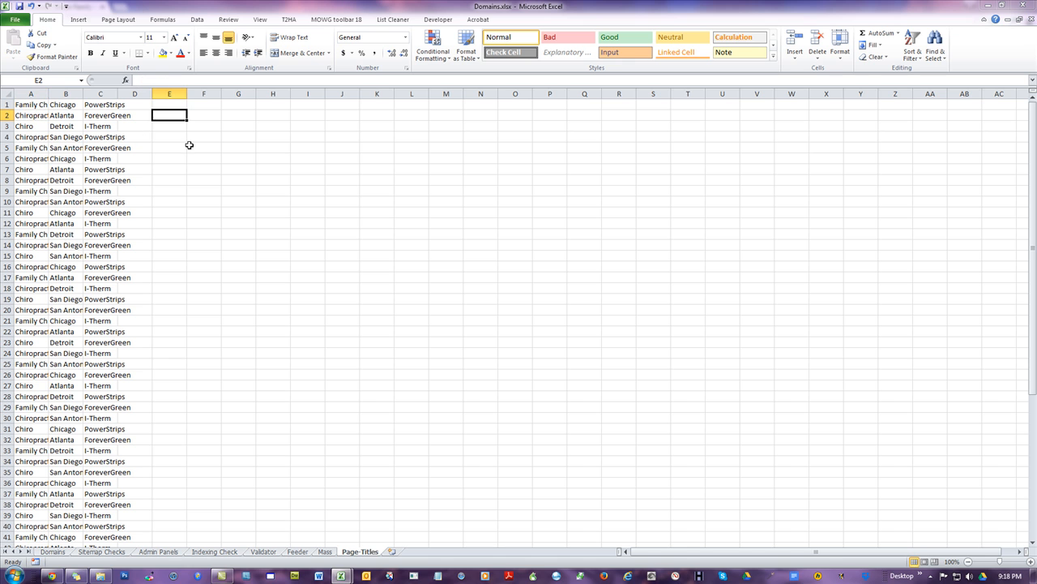
pyautogui.click(6, 103)
pyautogui.rightClick(43, 103)
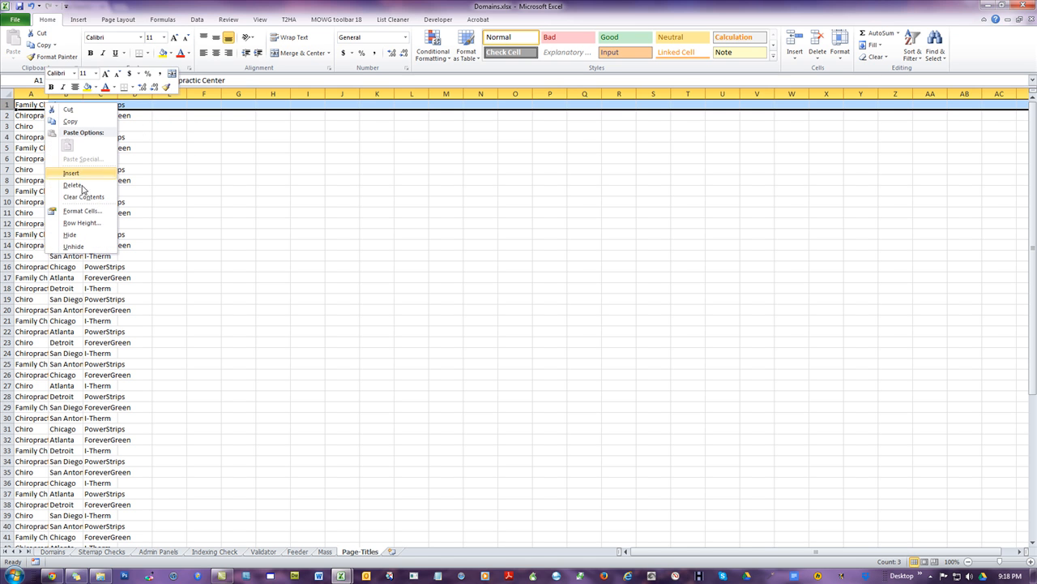
pyautogui.click(74, 184)
pyautogui.click(240, 195)
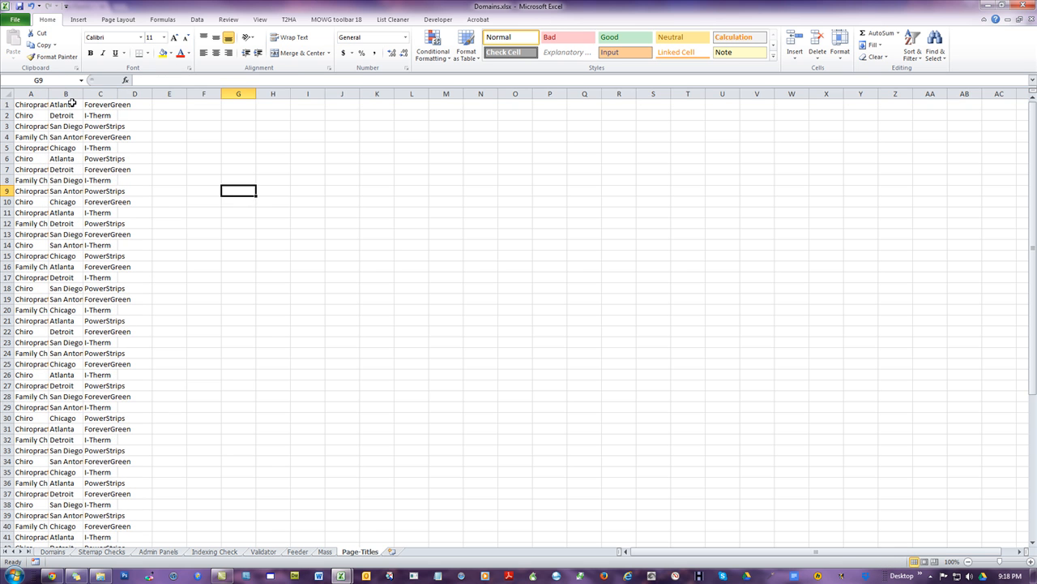
# Fit the widths of columns A, B and C on the Page-Titles sheet to their contents.
pyautogui.doubleClick(48, 94)
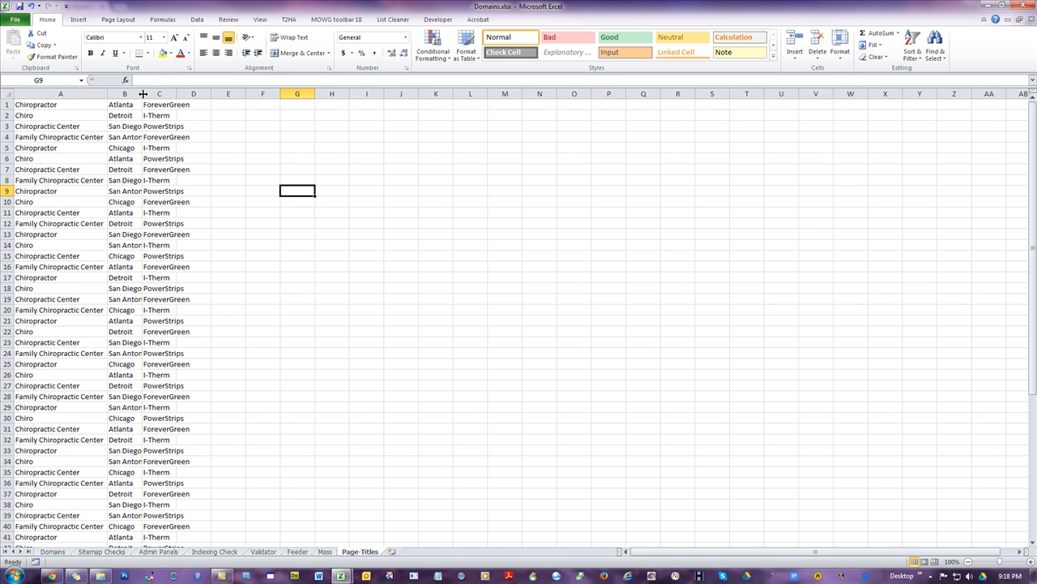
pyautogui.doubleClick(143, 94)
pyautogui.doubleClick(186, 94)
pyautogui.click(456, 179)
pyautogui.click(255, 107)
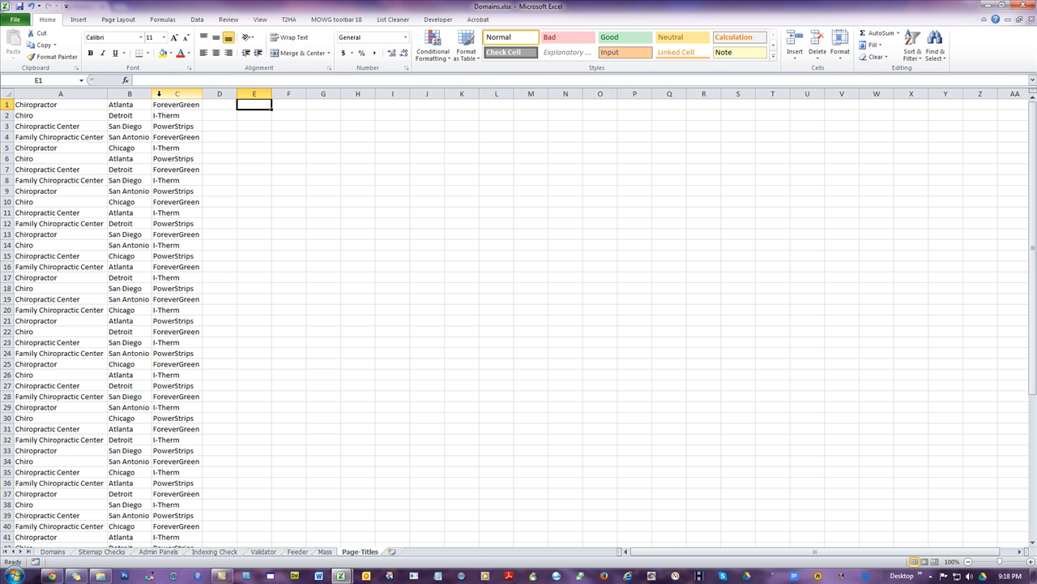
# Convert the text in columns A to C of the Page-Titles sheet to all lower case.
pyautogui.moveTo(158, 94); pyautogui.dragTo(60, 94)
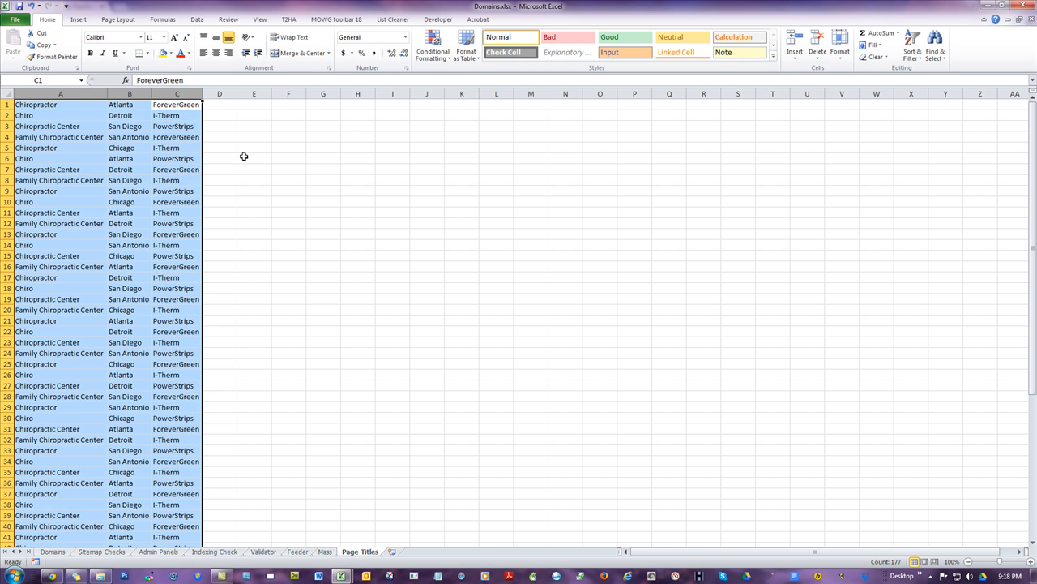
pyautogui.click(288, 20)
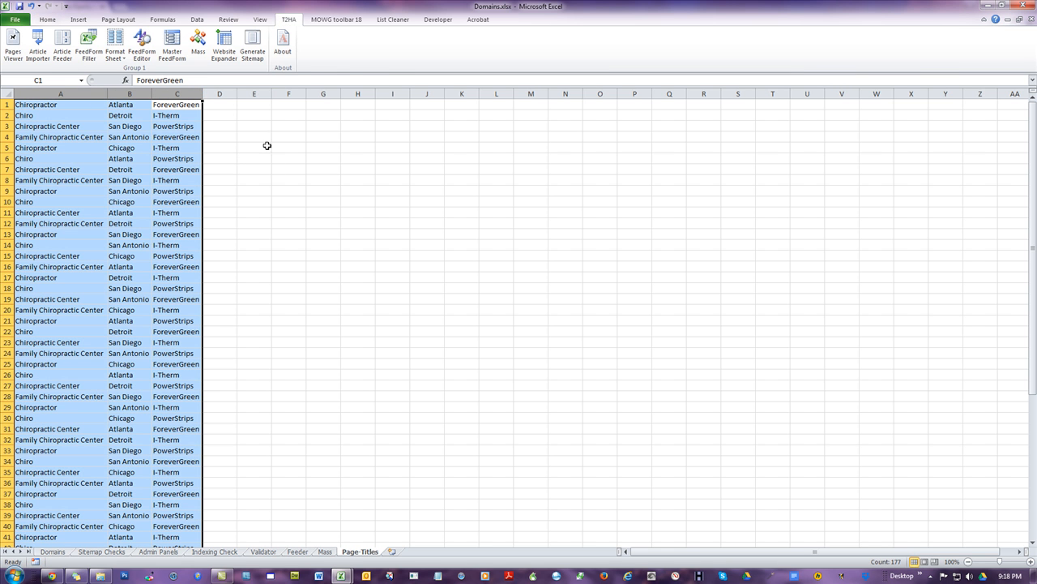
pyautogui.click(114, 49)
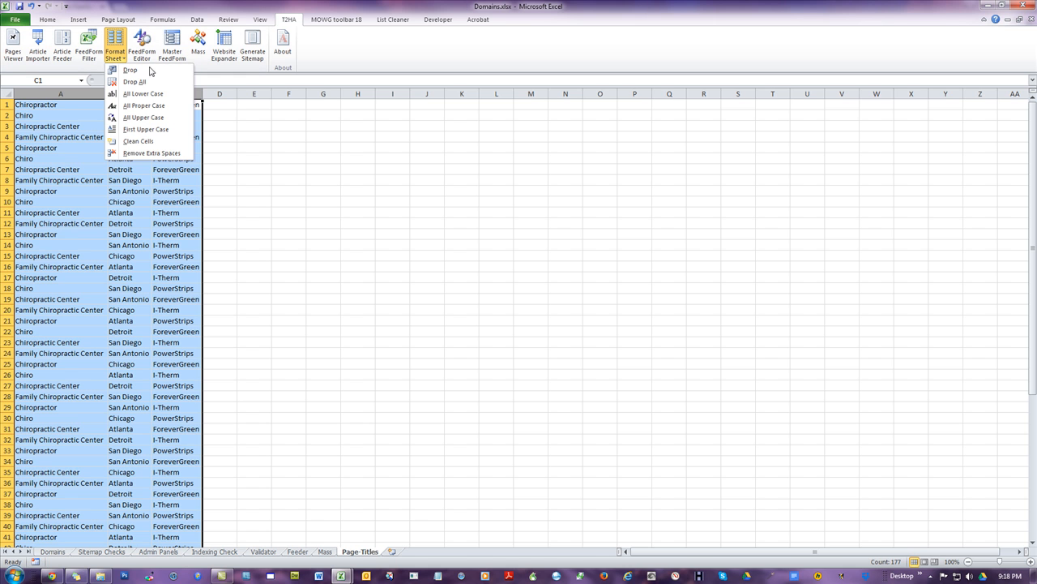
pyautogui.click(139, 93)
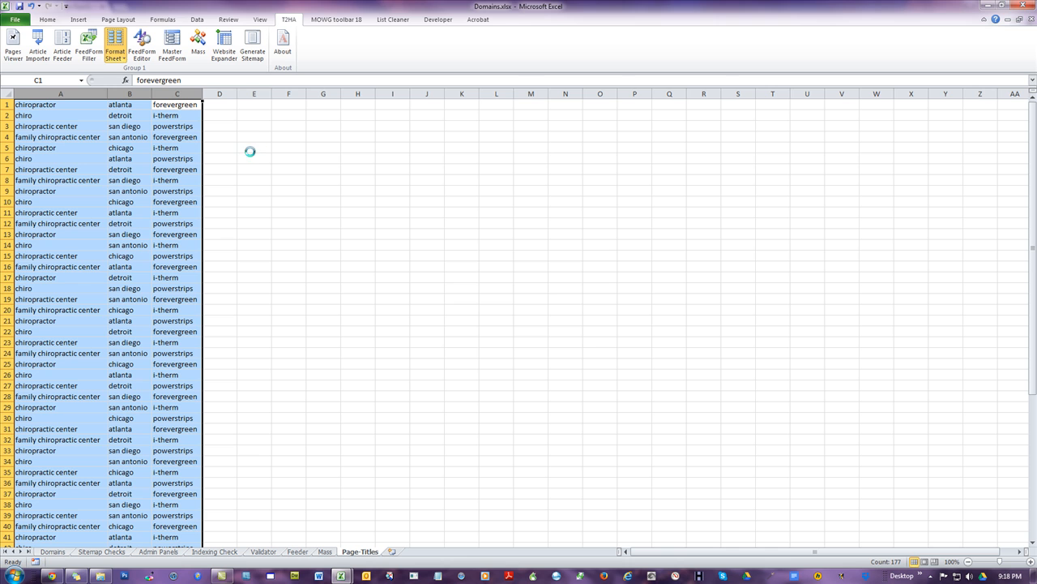
pyautogui.click(564, 321)
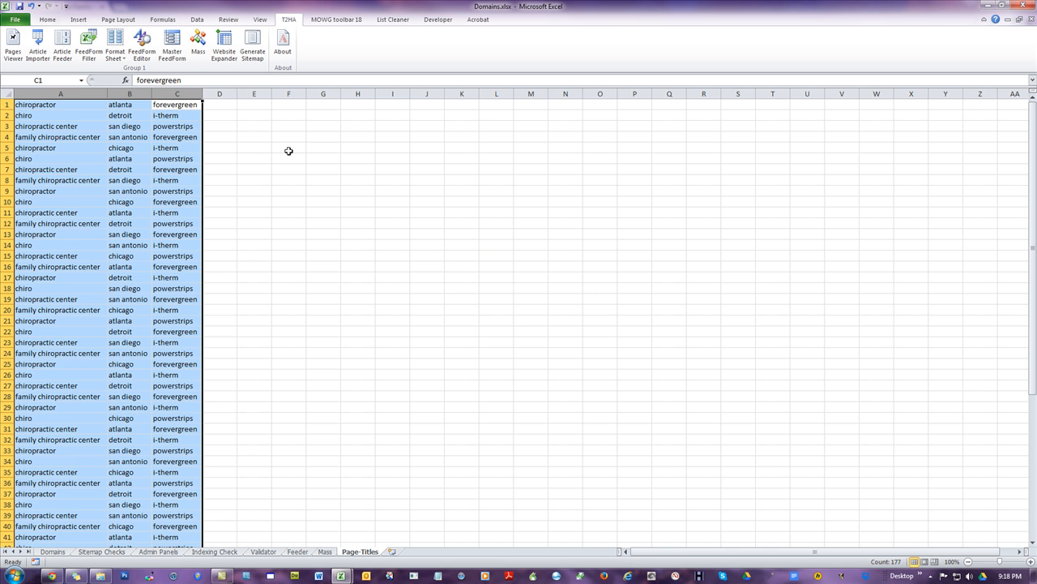
# Enter the formula =B1&"-"&A1&"-"&C1 in cell E1 to join city, keyword and product with hyphens.
pyautogui.click(254, 103)
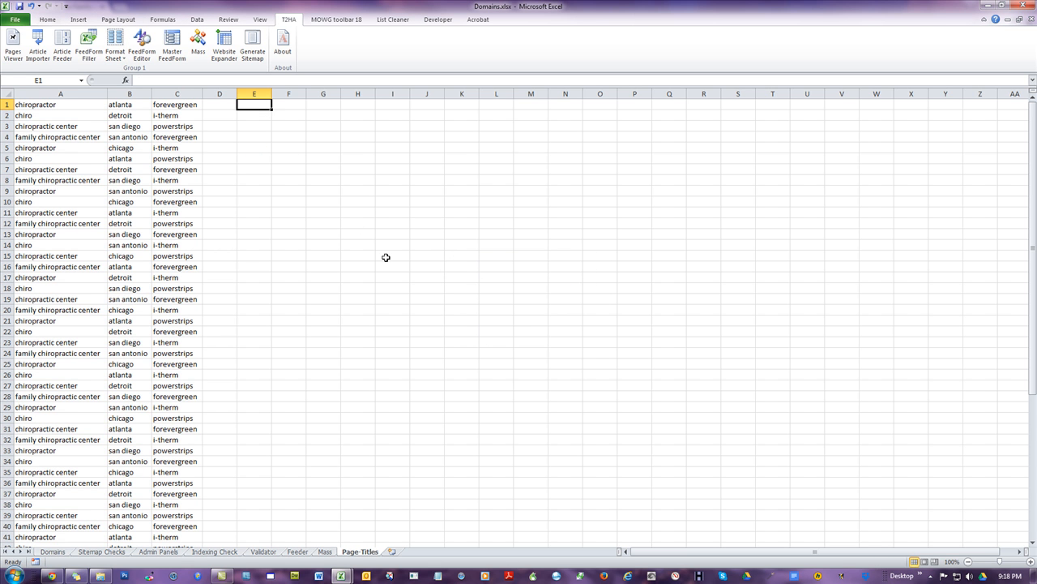
pyautogui.write('=')
pyautogui.click(138, 104)
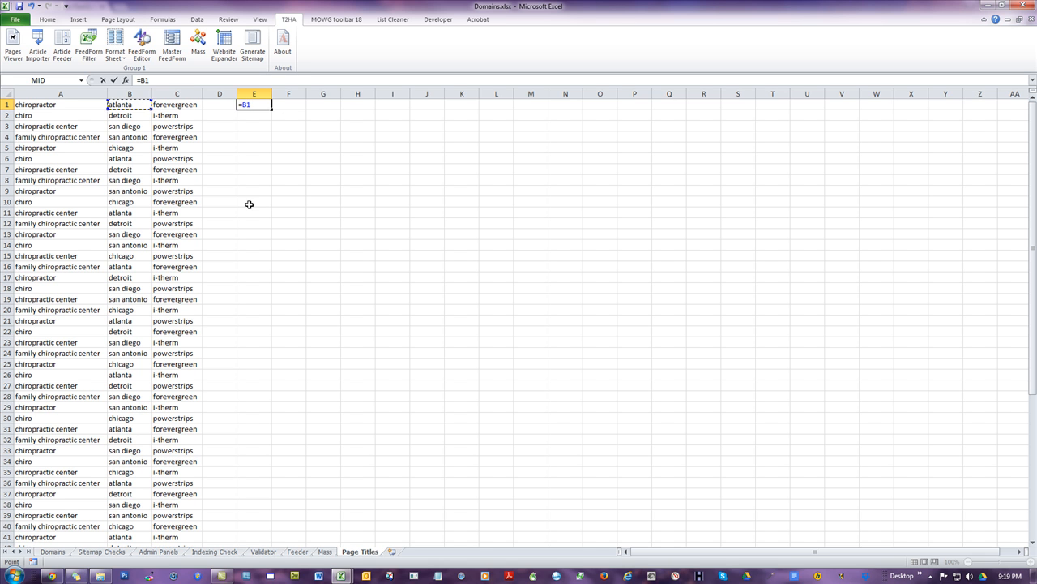
pyautogui.write('&')
pyautogui.write('&A1&"-"&')
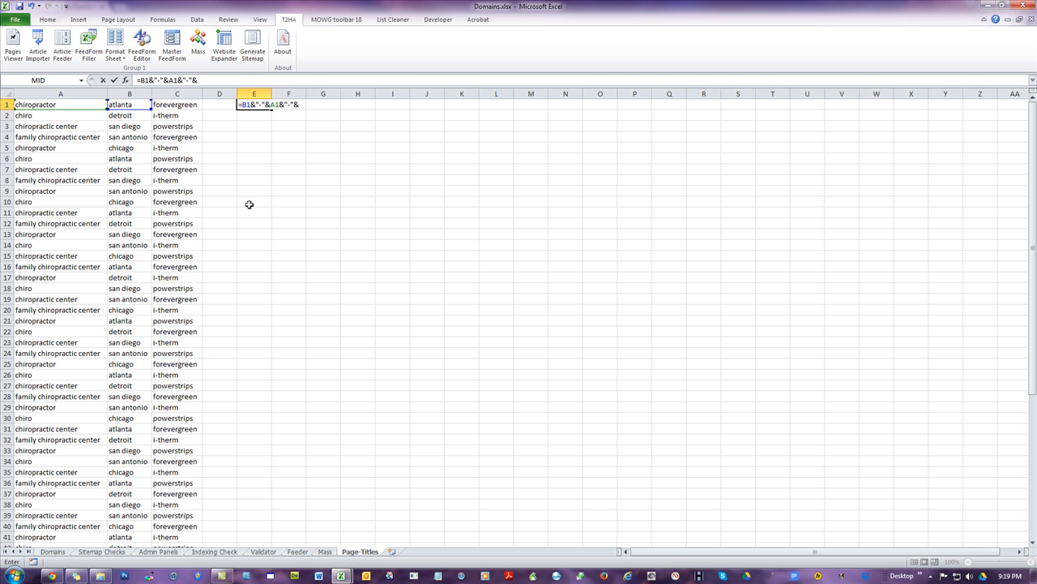
pyautogui.write('C1')
pyautogui.click(114, 79)
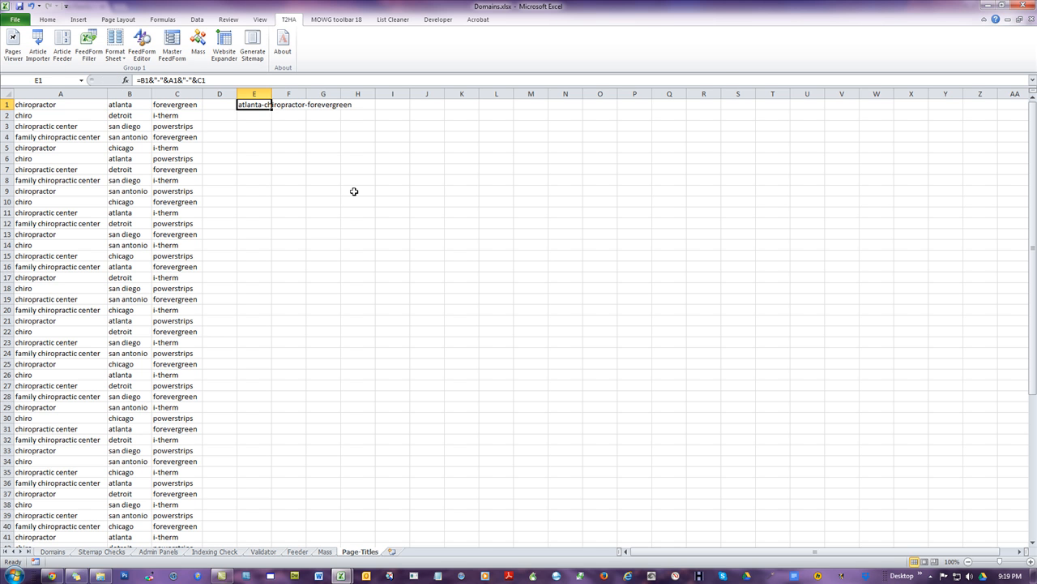
# Fit column E's width to the E1 entry and fill its formula down through row 59.
pyautogui.click(354, 192)
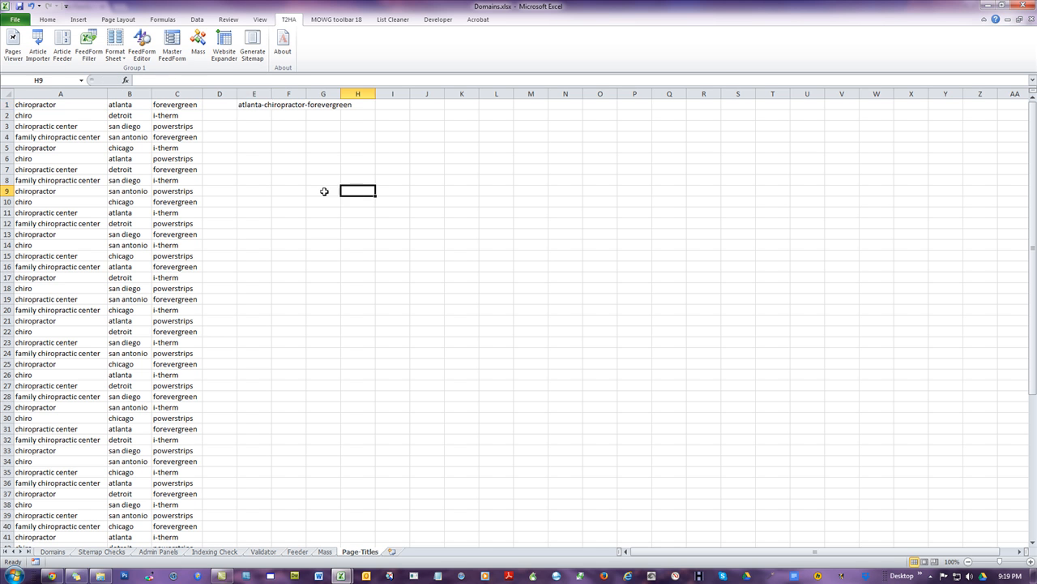
pyautogui.doubleClick(270, 95)
pyautogui.click(289, 103)
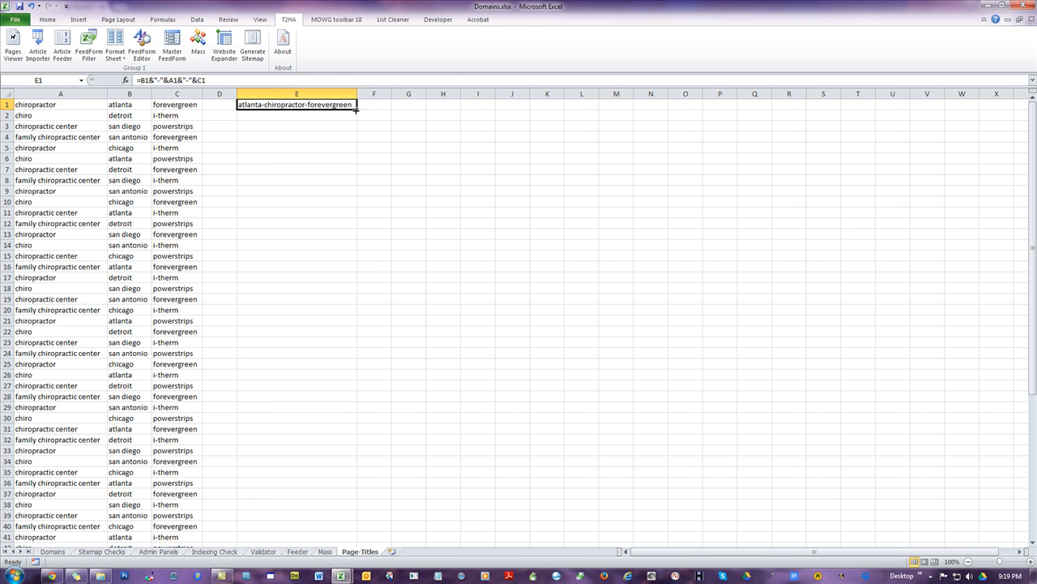
pyautogui.moveTo(356, 108); pyautogui.dragTo(356, 300)
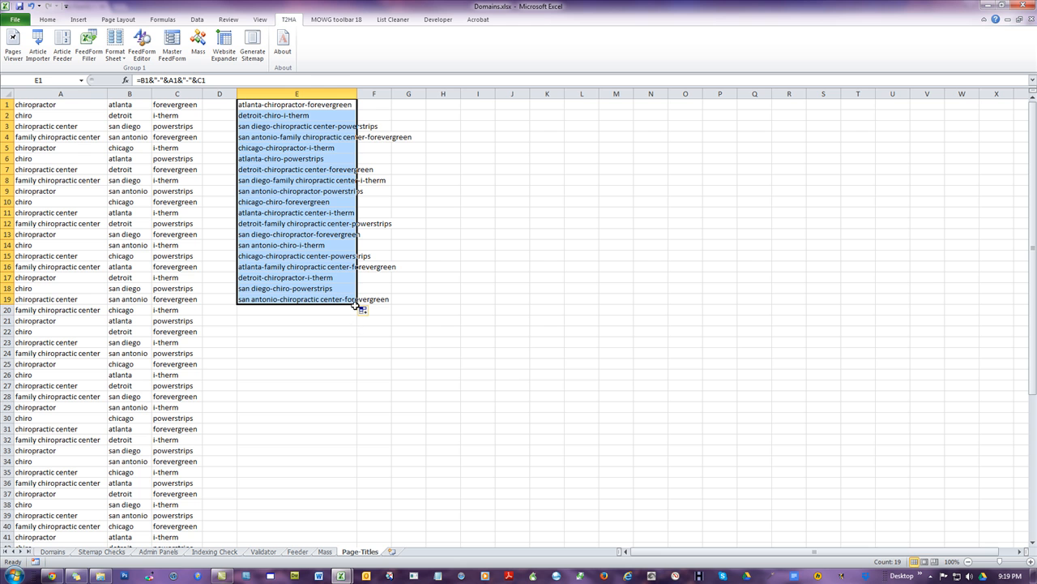
pyautogui.moveTo(356, 306); pyautogui.dragTo(355, 511)
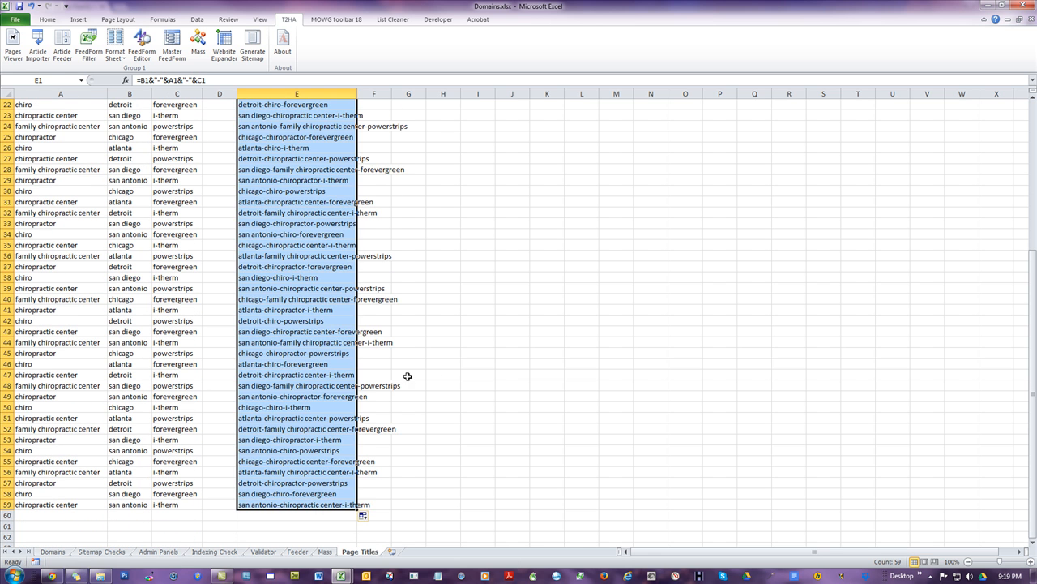
pyautogui.rightClick(298, 189)
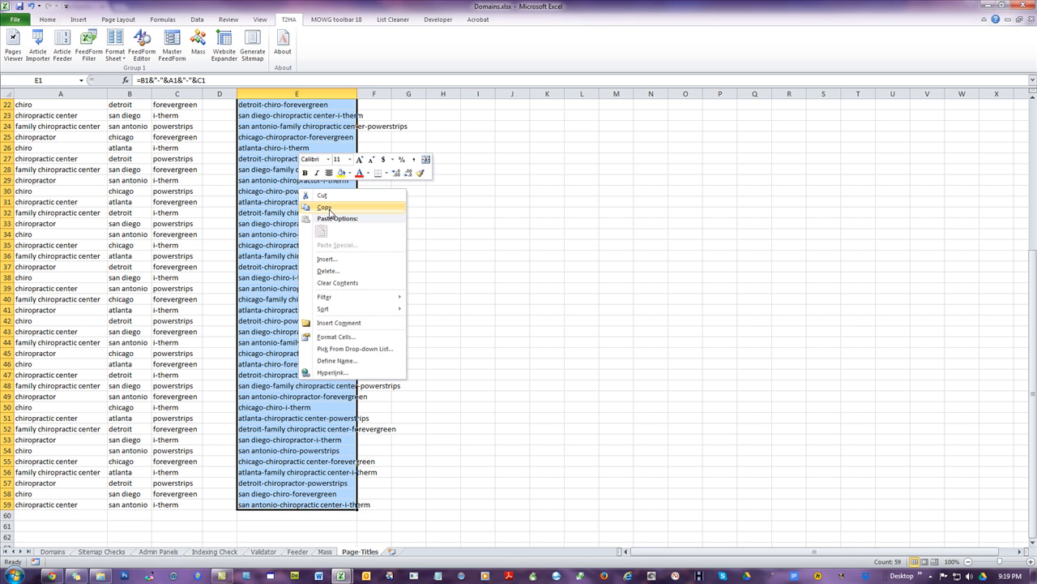
pyautogui.click(518, 218)
pyautogui.doubleClick(508, 201)
pyautogui.click(488, 286)
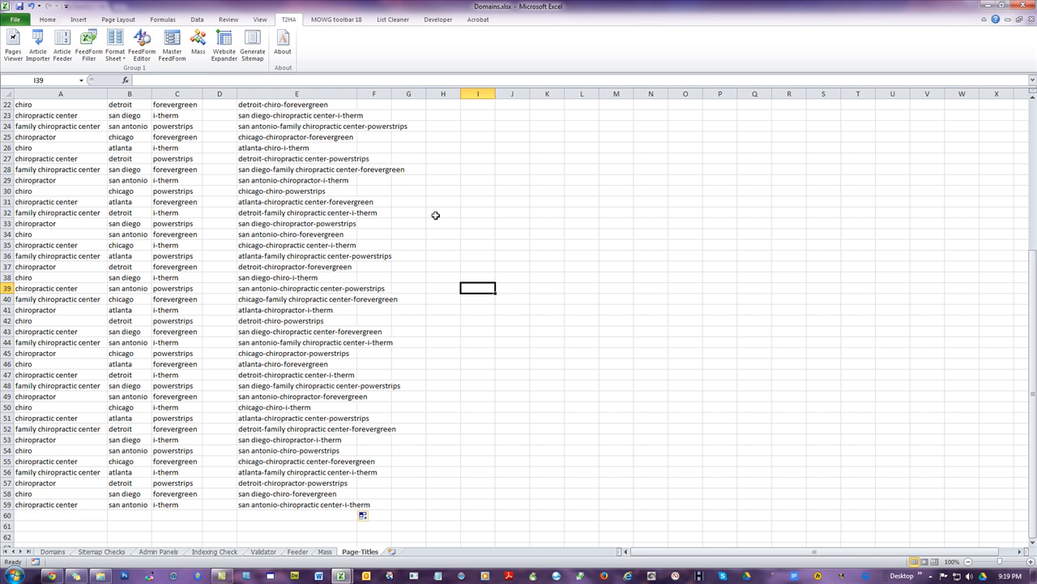
# Fit column E's width to its longest entry and check the formulas in several of its cells.
pyautogui.click(268, 171)
pyautogui.click(281, 191)
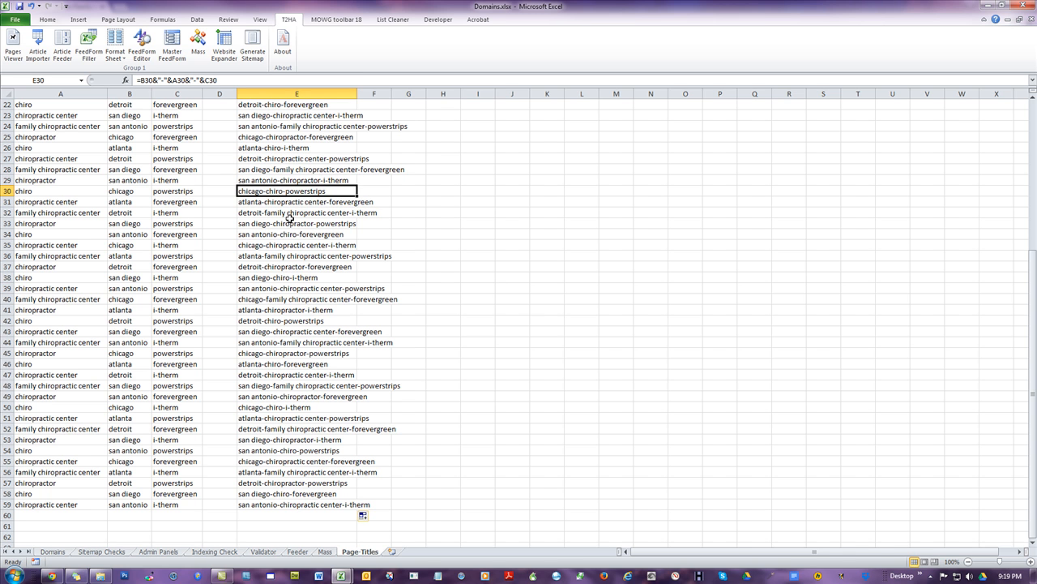
pyautogui.click(282, 224)
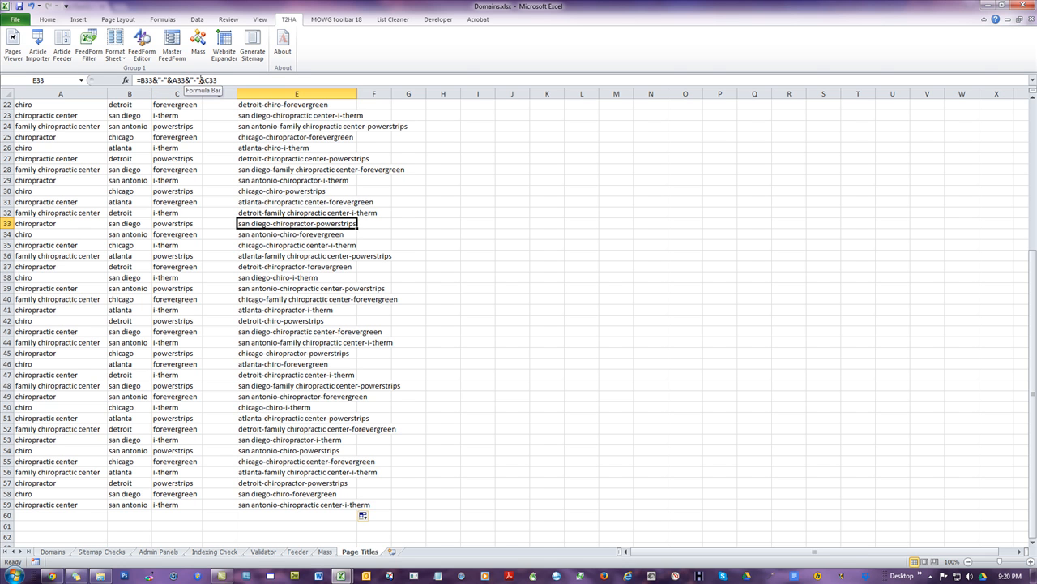
pyautogui.click(301, 295)
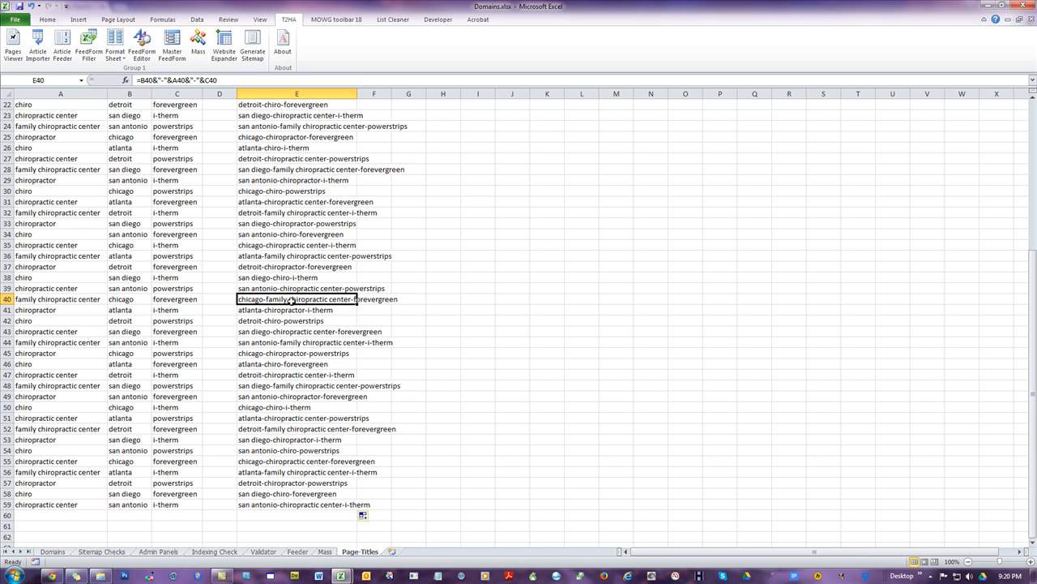
pyautogui.moveTo(358, 95); pyautogui.dragTo(359, 95)
pyautogui.doubleClick(358, 94)
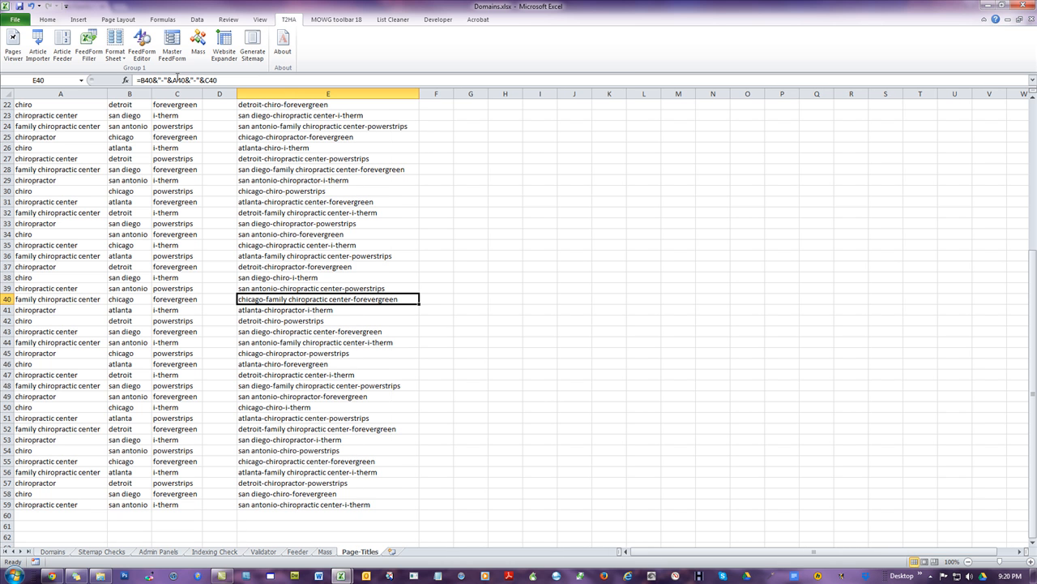
pyautogui.click(326, 160)
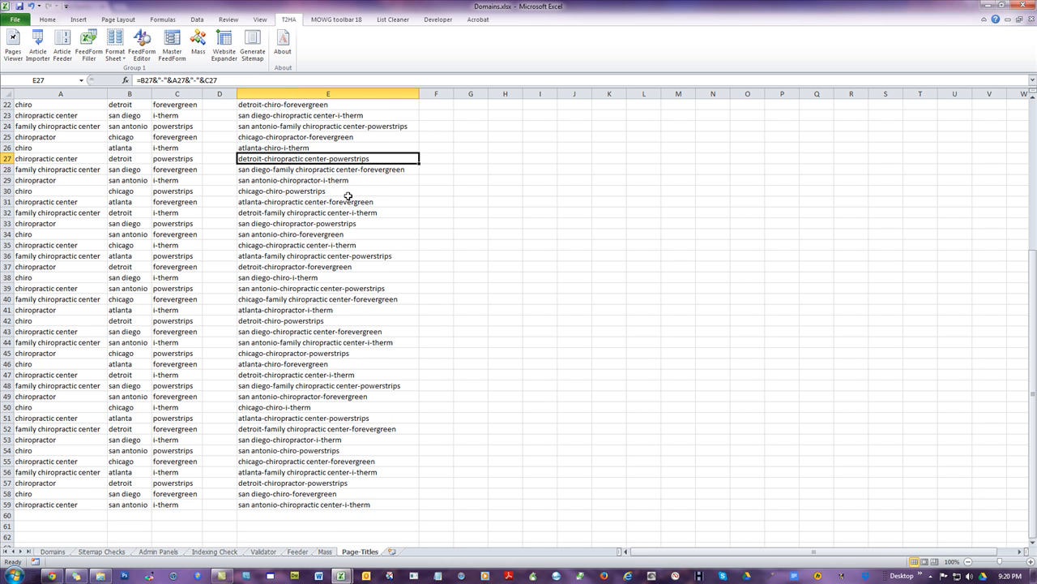
pyautogui.scroll(7, 348, 196)
pyautogui.click(332, 180)
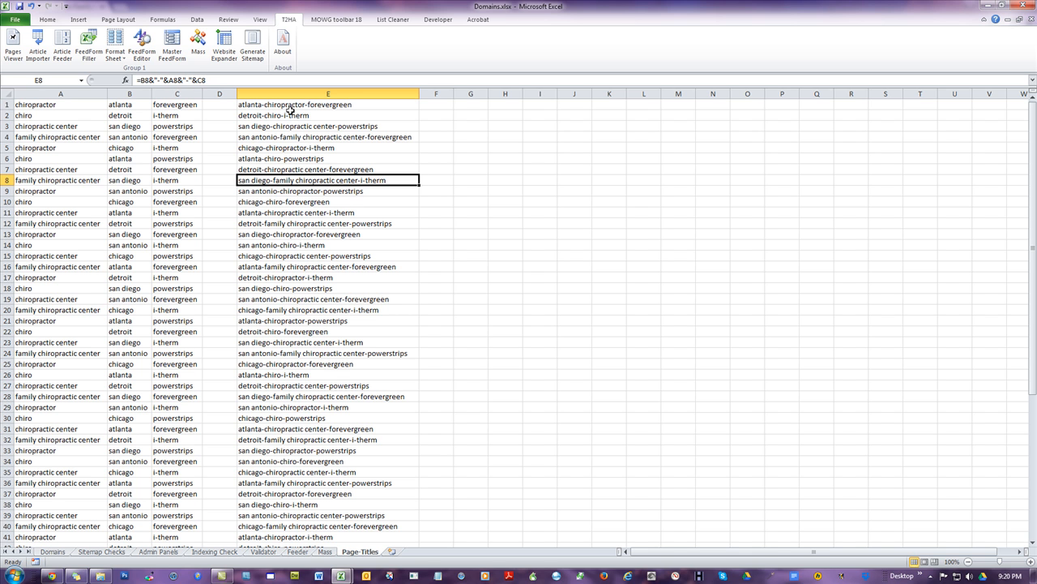
pyautogui.click(316, 225)
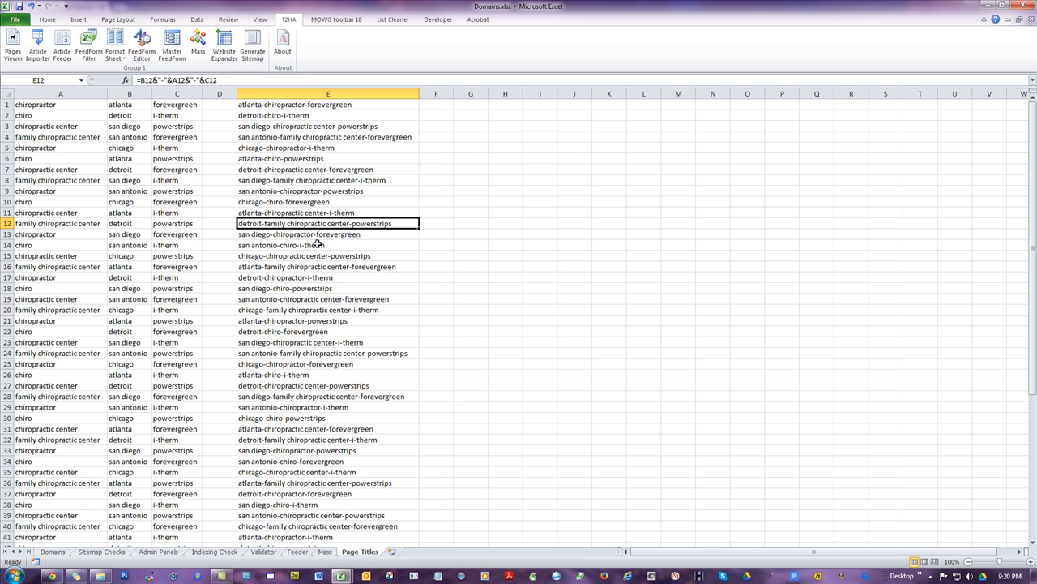
# Copy column E and paste it over itself as values to replace the formulas with plain text.
pyautogui.click(312, 91)
pyautogui.rightClick(295, 155)
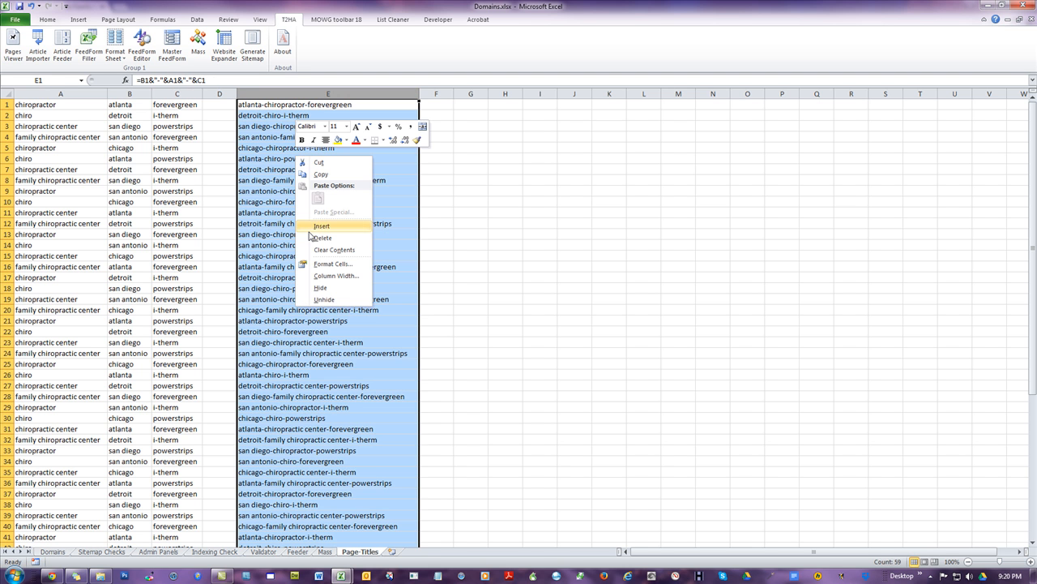
pyautogui.click(319, 174)
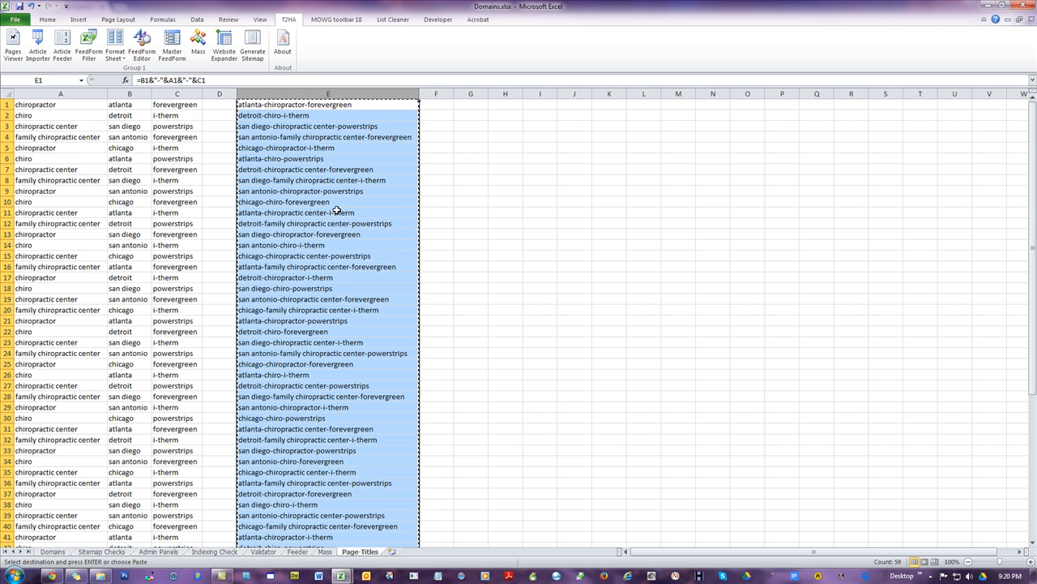
pyautogui.rightClick(321, 149)
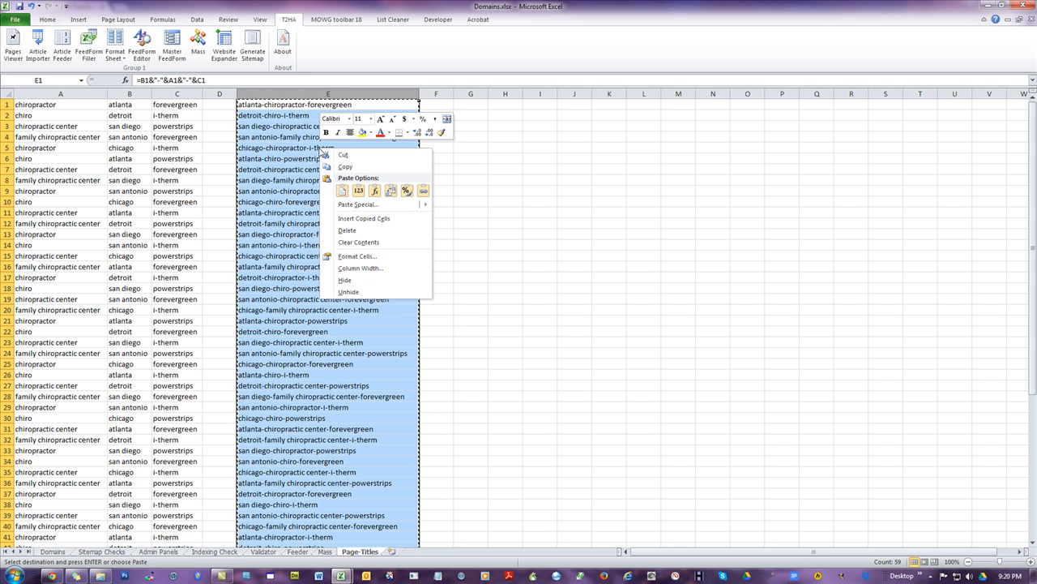
pyautogui.click(358, 192)
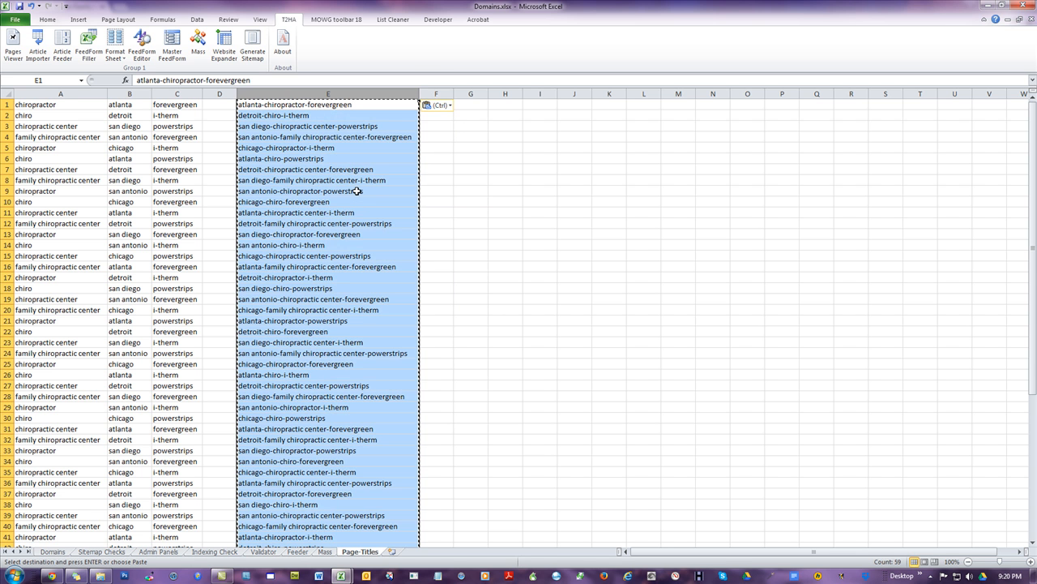
# Check the cells from E5 down to E15 to see whether they hold plain text instead of formulas.
pyautogui.click(470, 167)
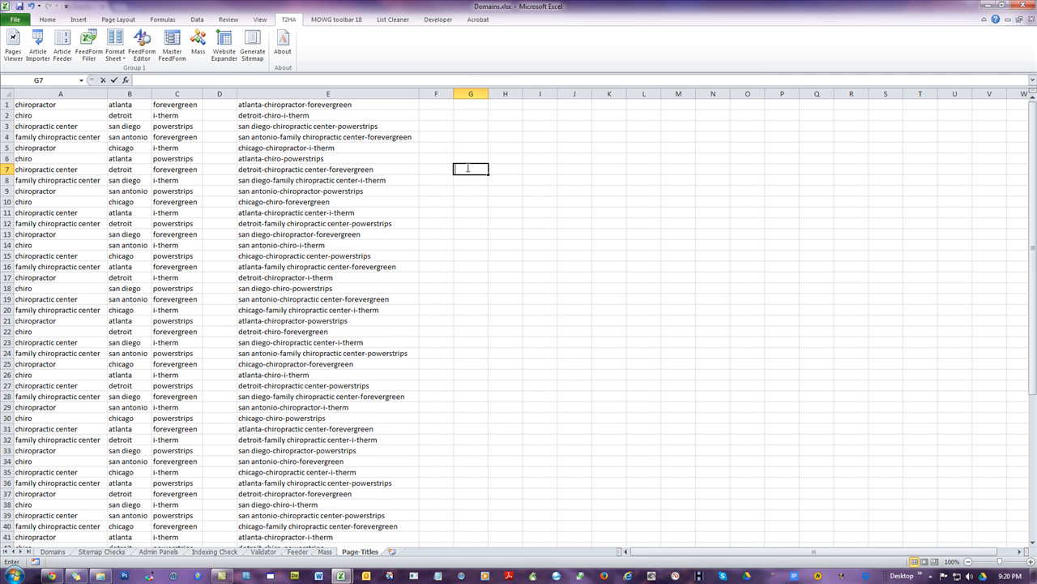
pyautogui.click(291, 150)
pyautogui.press('Down')
pyautogui.press('Down')
pyautogui.press('Down')
pyautogui.press('Down')
pyautogui.press('Down')
pyautogui.press('Down')
pyautogui.press('Down')
pyautogui.press('Down')
pyautogui.press('Down')
pyautogui.press('Down')
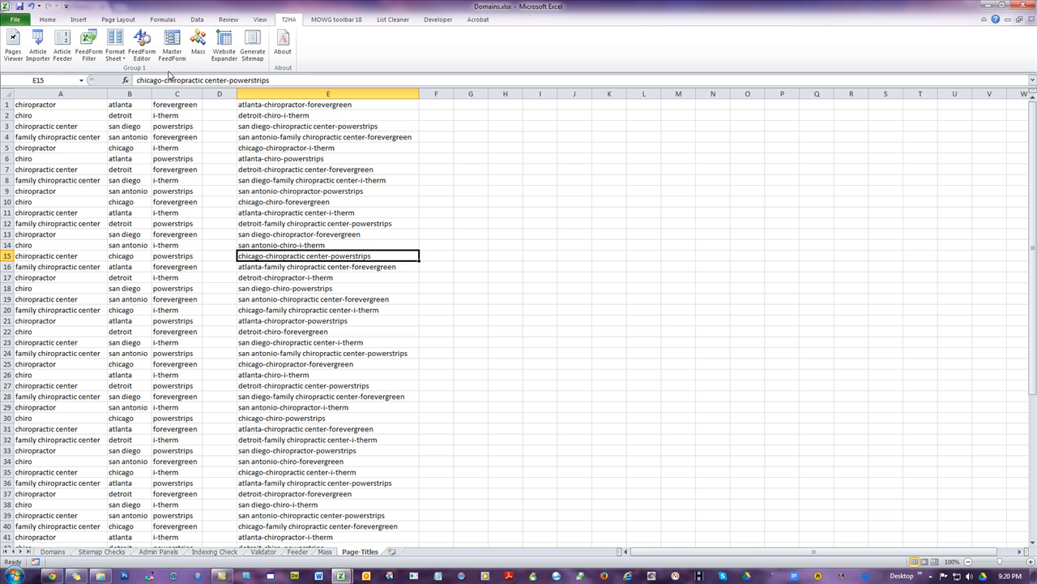
# Replace every space in column E with a hyphen using Find and Replace.
pyautogui.click(562, 246)
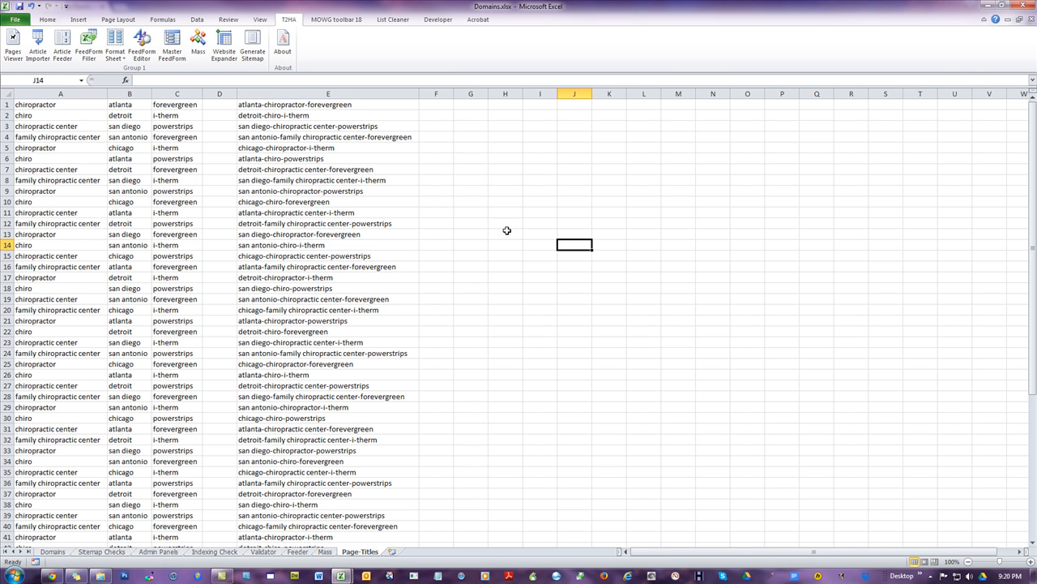
pyautogui.click(265, 129)
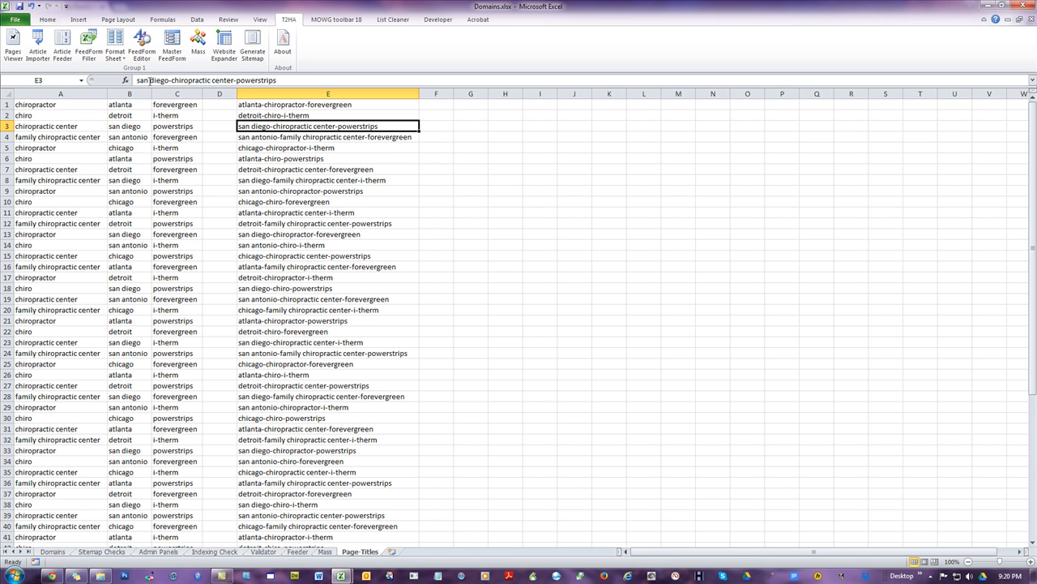
pyautogui.click(275, 139)
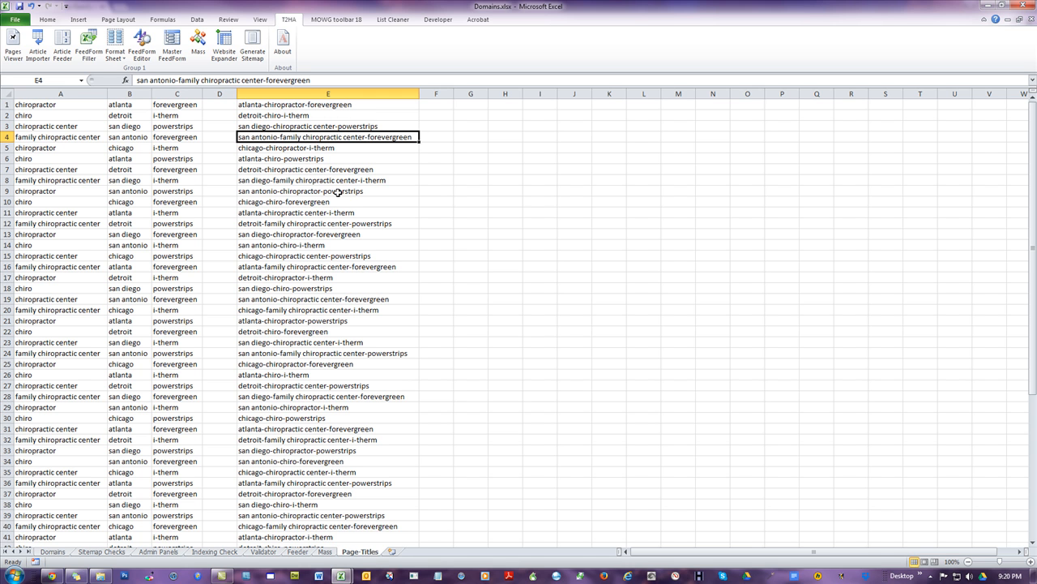
pyautogui.click(300, 90)
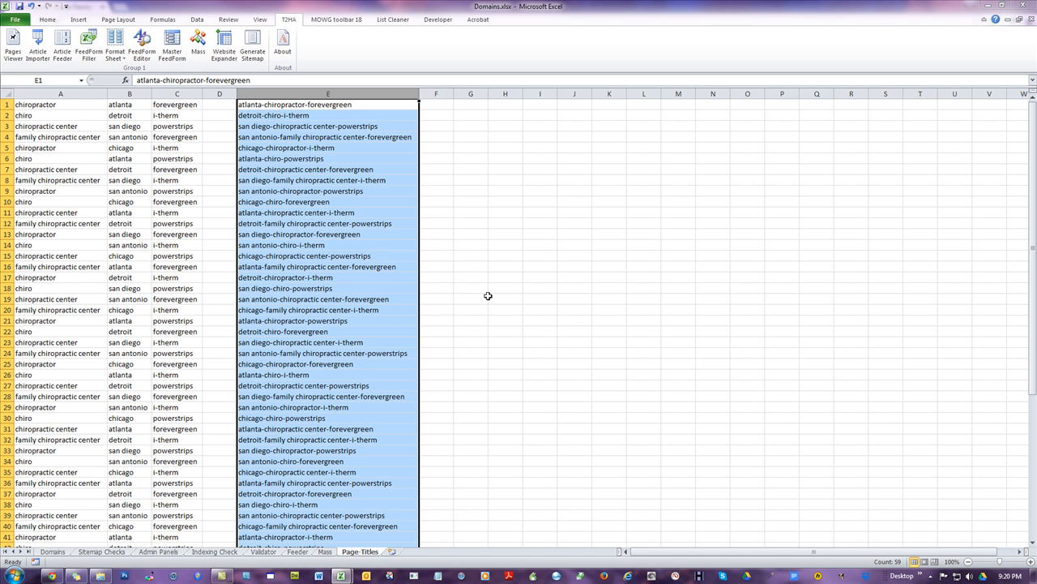
pyautogui.hotkey('ctrl', 'h')
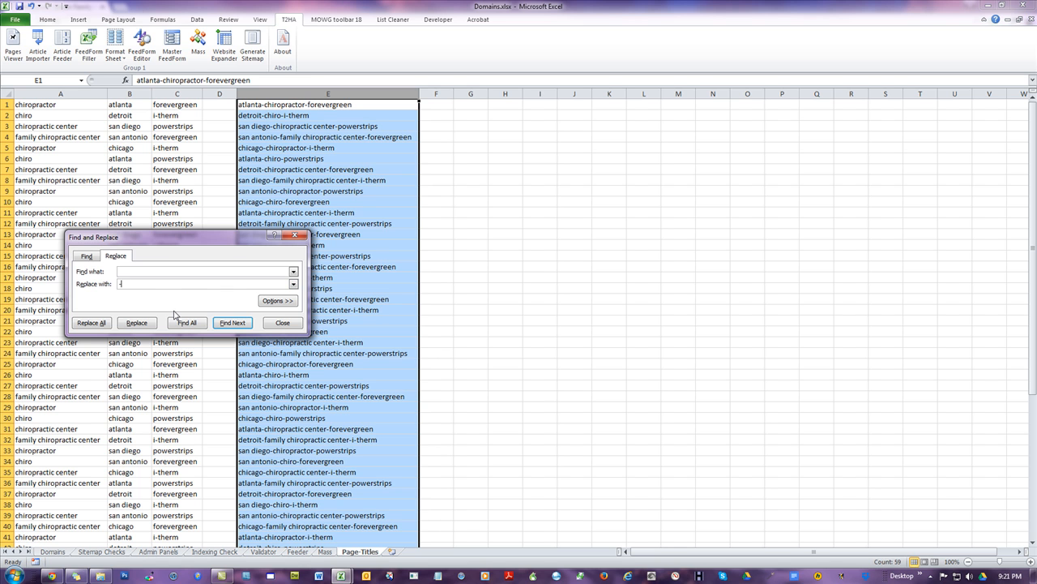
pyautogui.click(99, 322)
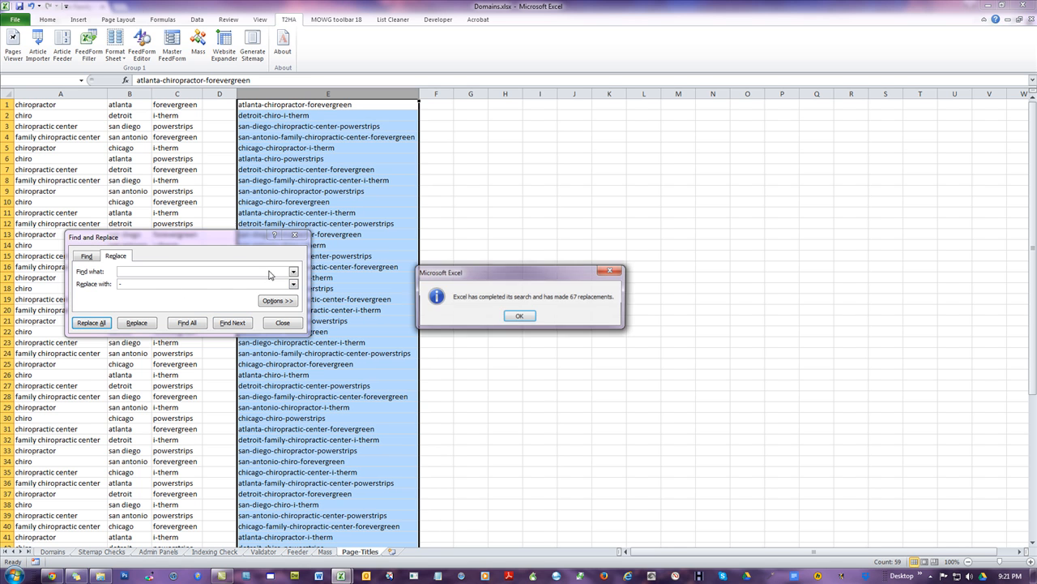
pyautogui.click(519, 317)
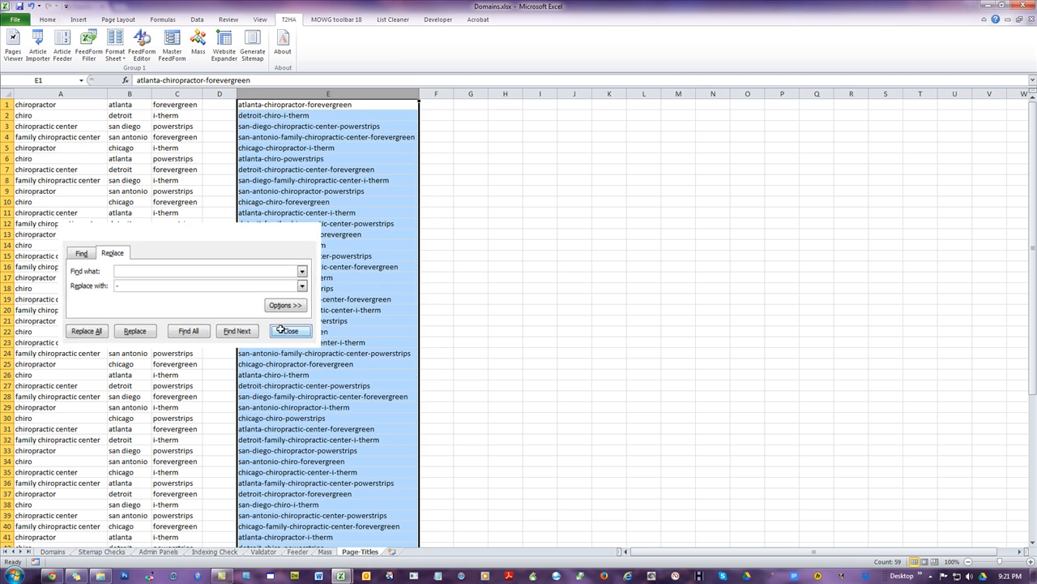
# Close Find and Replace and check several of the hyphenated entries in column E, down to E13.
pyautogui.click(283, 322)
pyautogui.click(540, 190)
pyautogui.click(265, 128)
pyautogui.click(266, 144)
pyautogui.click(330, 233)
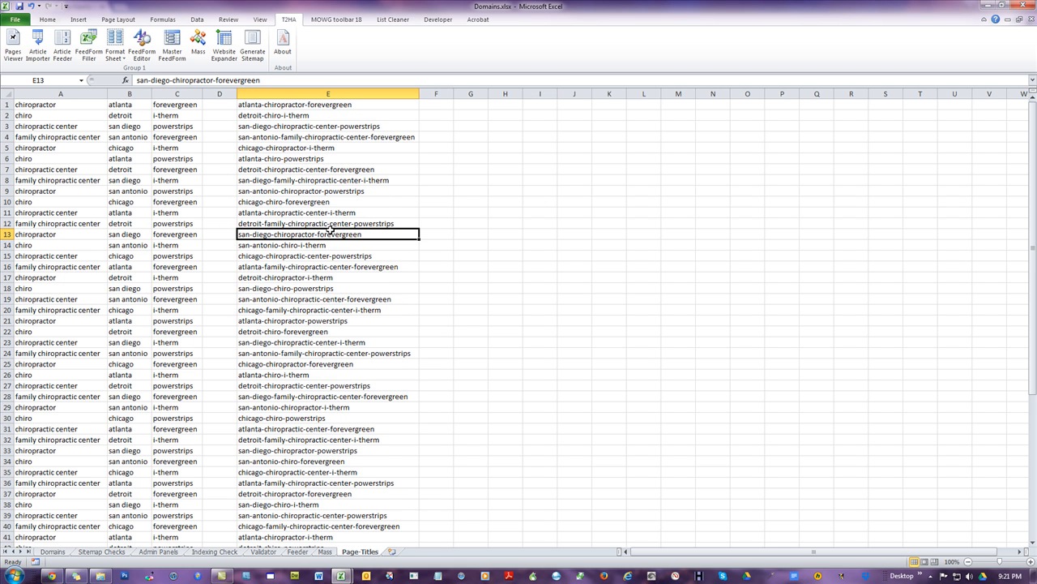
# Try to copy the whole of column E into the URL column of the feed file's Pages sheet, starting at B4.
pyautogui.click(305, 90)
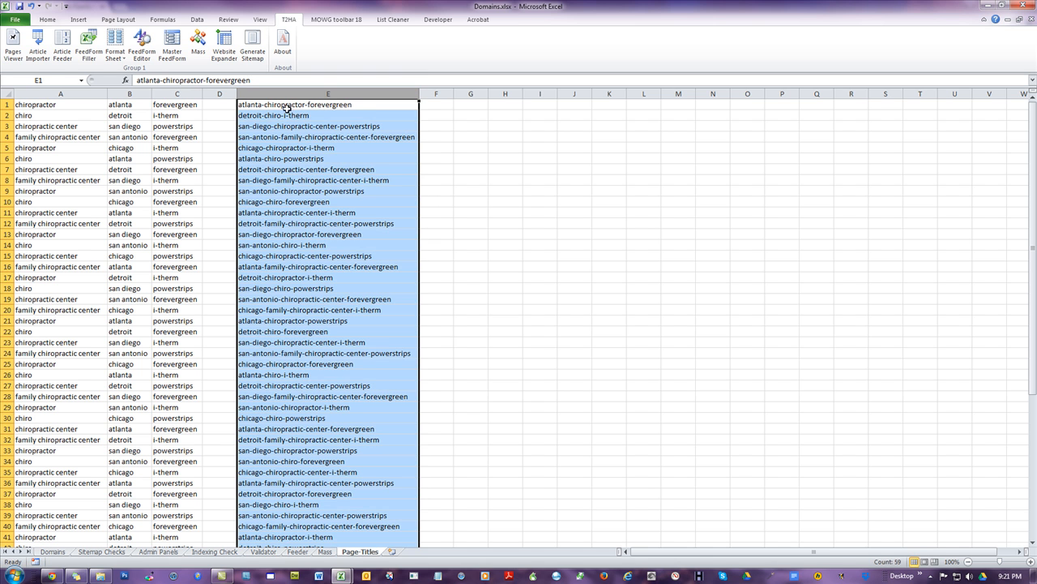
pyautogui.rightClick(302, 146)
pyautogui.click(326, 162)
pyautogui.hotkey('alt', 'Tab')
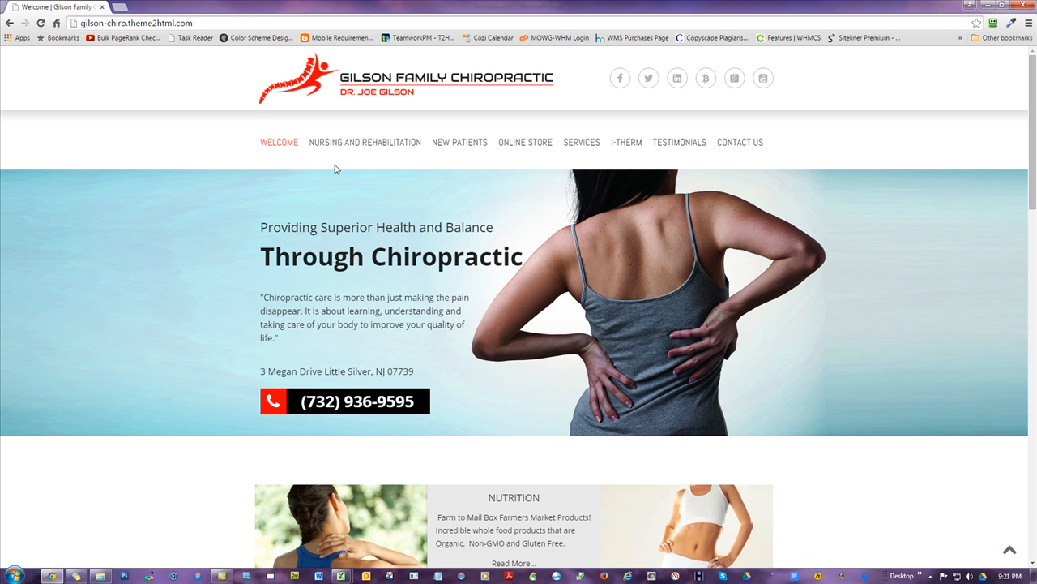
pyautogui.moveTo(340, 573)
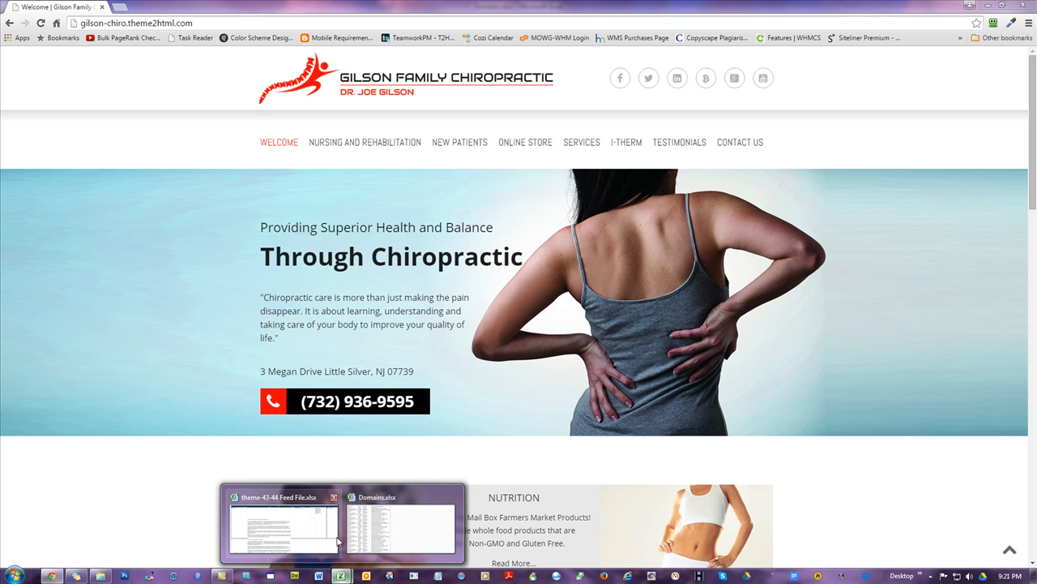
pyautogui.click(297, 536)
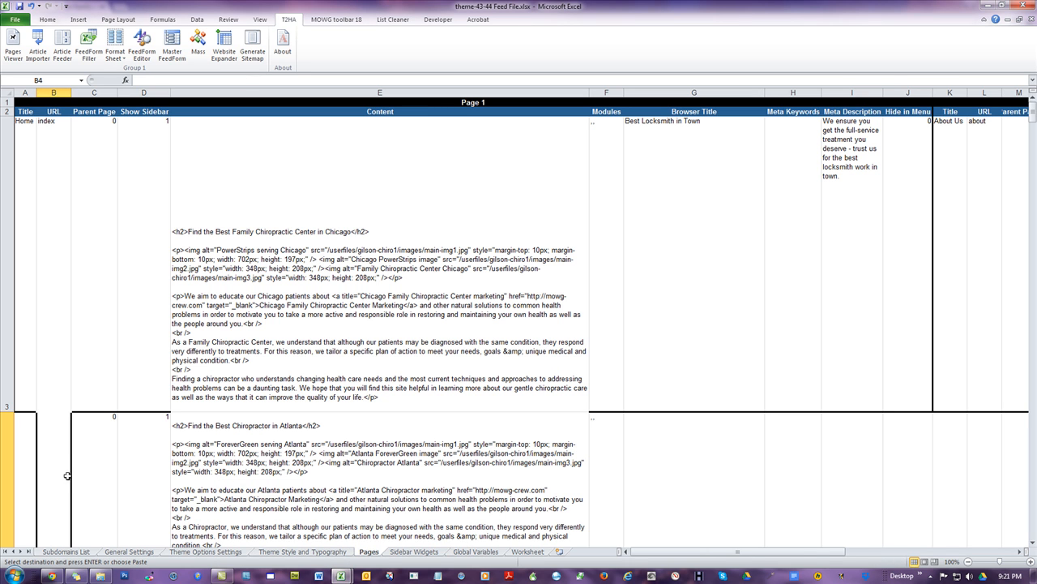
pyautogui.rightClick(51, 432)
pyautogui.click(74, 286)
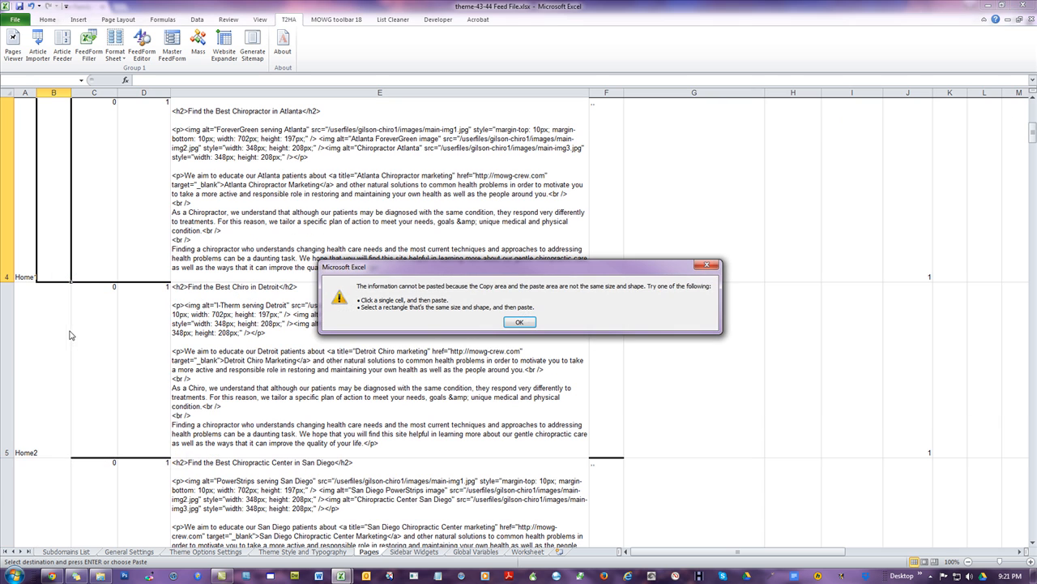
pyautogui.click(519, 322)
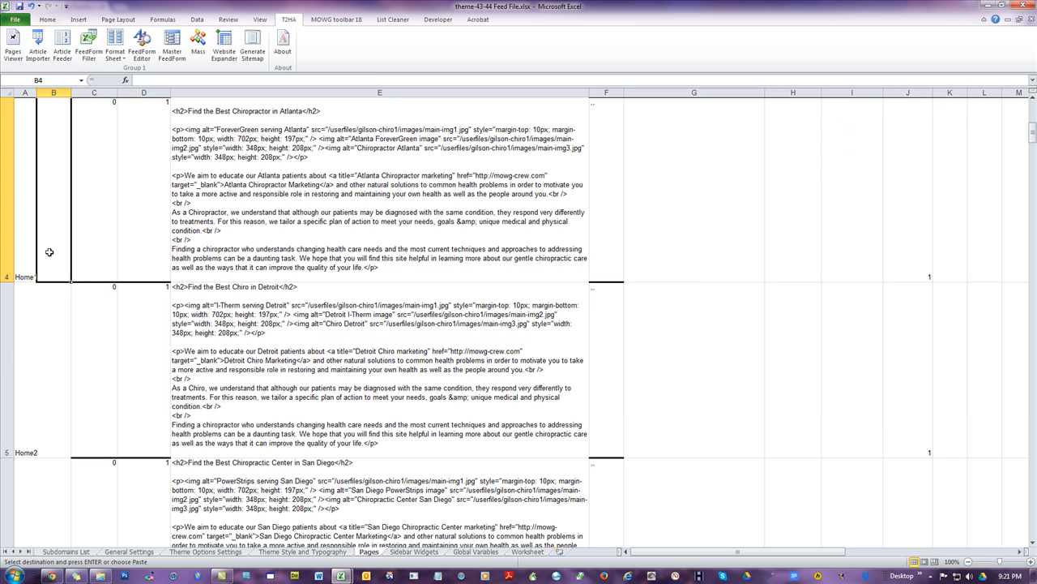
pyautogui.scroll(1, 92, 388)
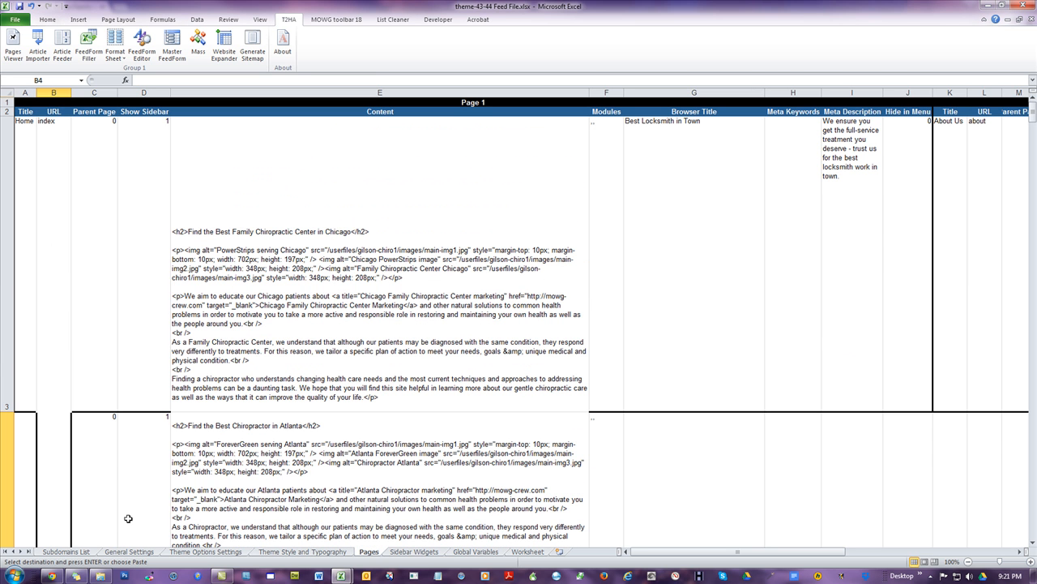
# Switch back to Domains.xlsx and copy only the filled URL cells E1 to E59 on the Page-Titles sheet.
pyautogui.hotkey('alt', 'Tab')
pyautogui.hotkey('alt', 'Tab')
pyautogui.click(344, 577)
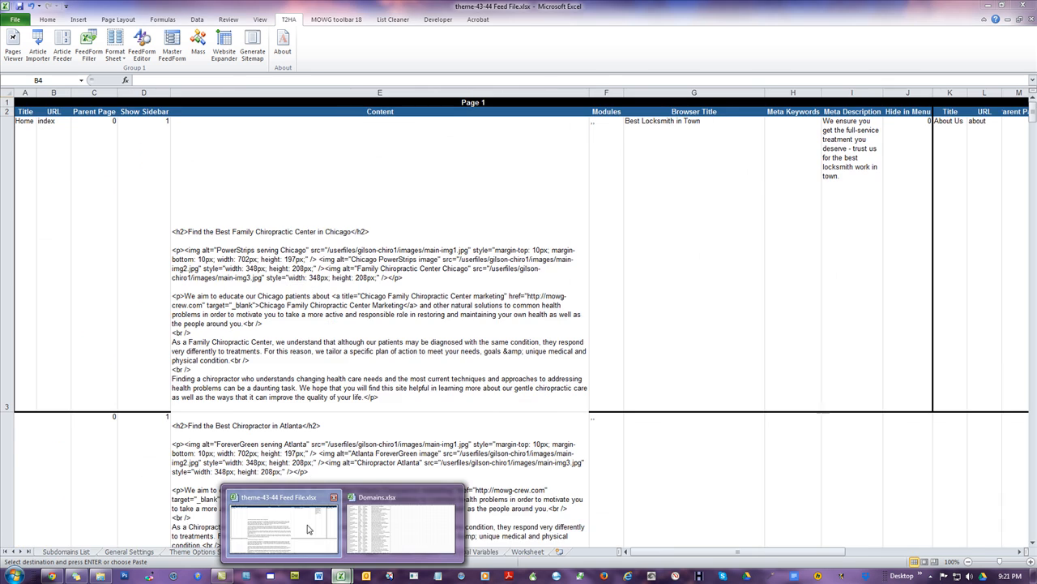
pyautogui.click(388, 525)
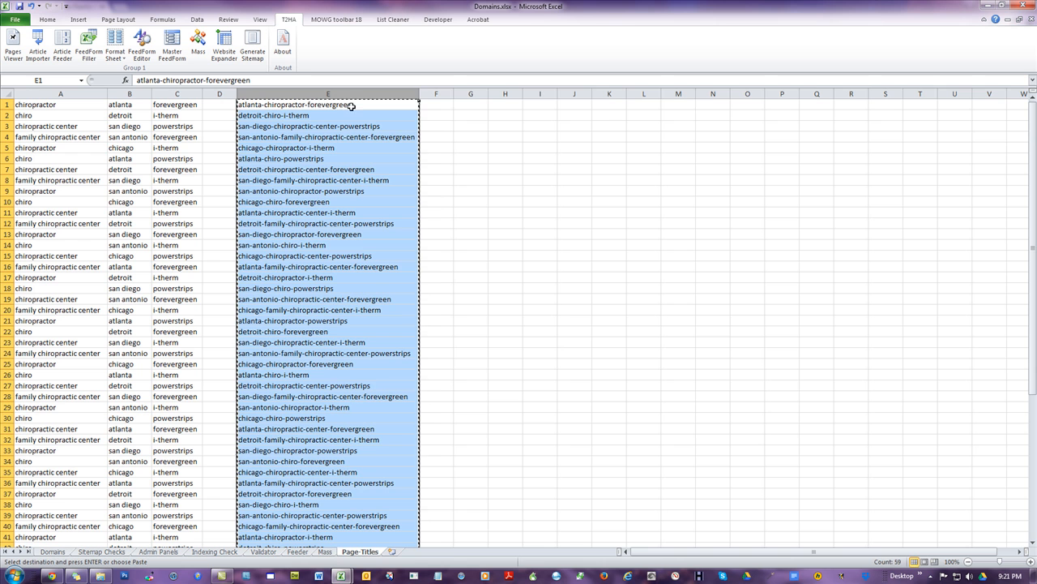
pyautogui.click(572, 105)
pyautogui.moveTo(517, 255); pyautogui.dragTo(515, 245)
pyautogui.click(344, 106)
pyautogui.scroll(-8, 493, 296)
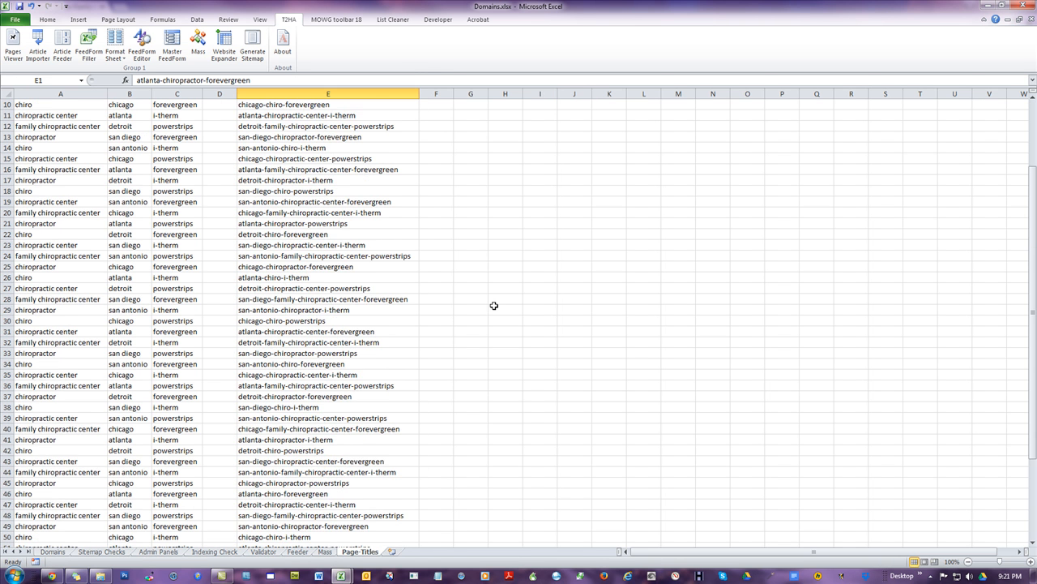
pyautogui.keyDown('shift'); pyautogui.click(266, 472); pyautogui.keyUp('shift')
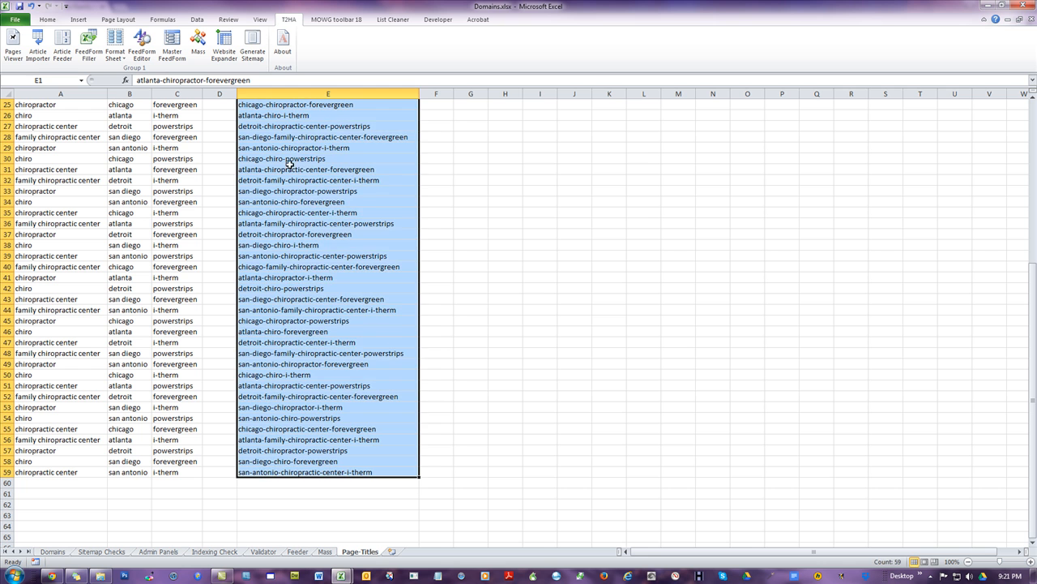
pyautogui.rightClick(308, 267)
pyautogui.click(314, 177)
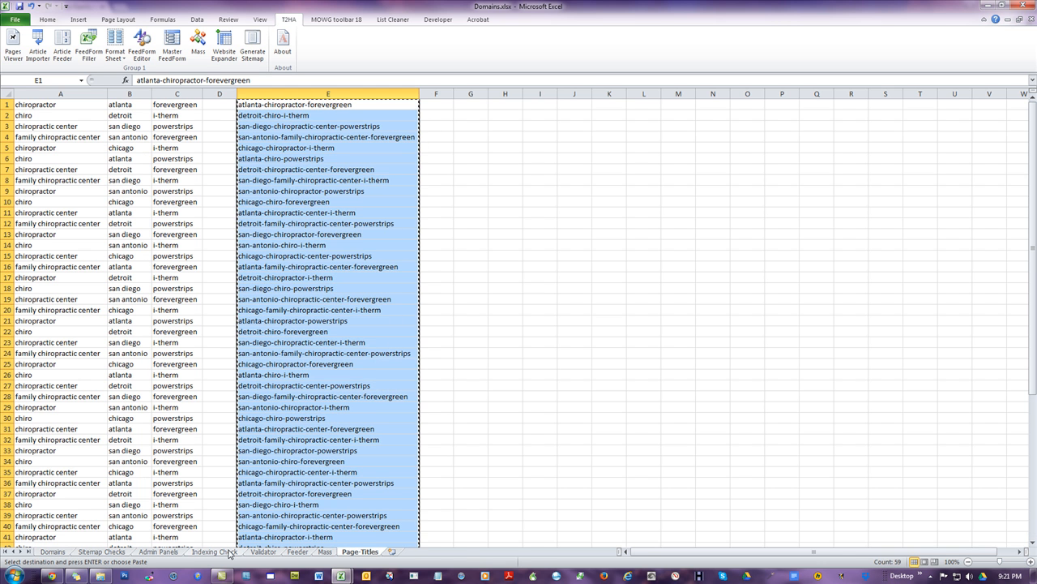
# Switch to theme-43-44 Feed File.xlsx and paste the copied URLs into the Page 1 URL column starting at B4.
pyautogui.moveTo(344, 577)
pyautogui.click(283, 514)
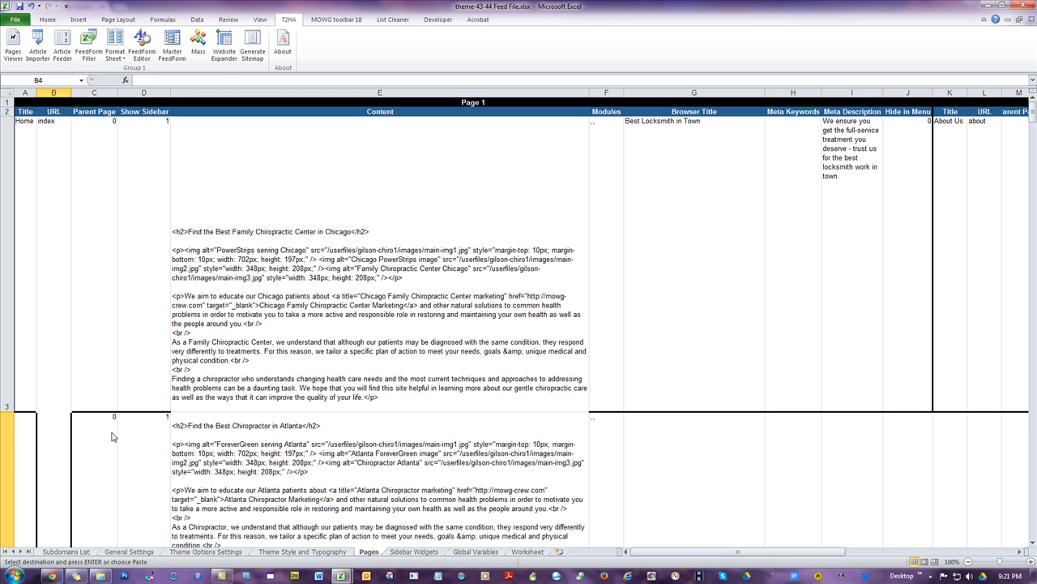
pyautogui.hotkey('ctrl', 'v')
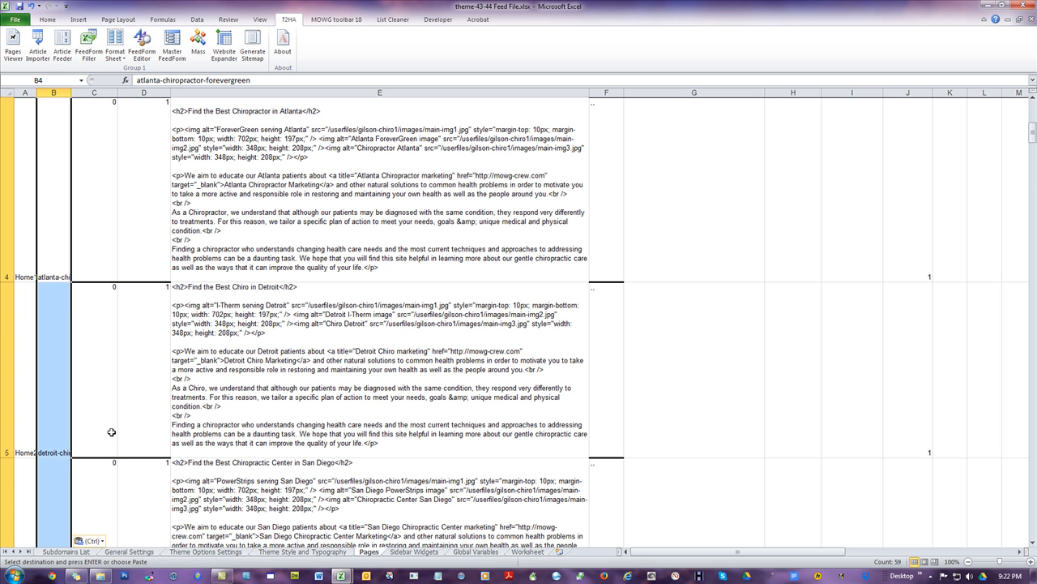
pyautogui.click(108, 335)
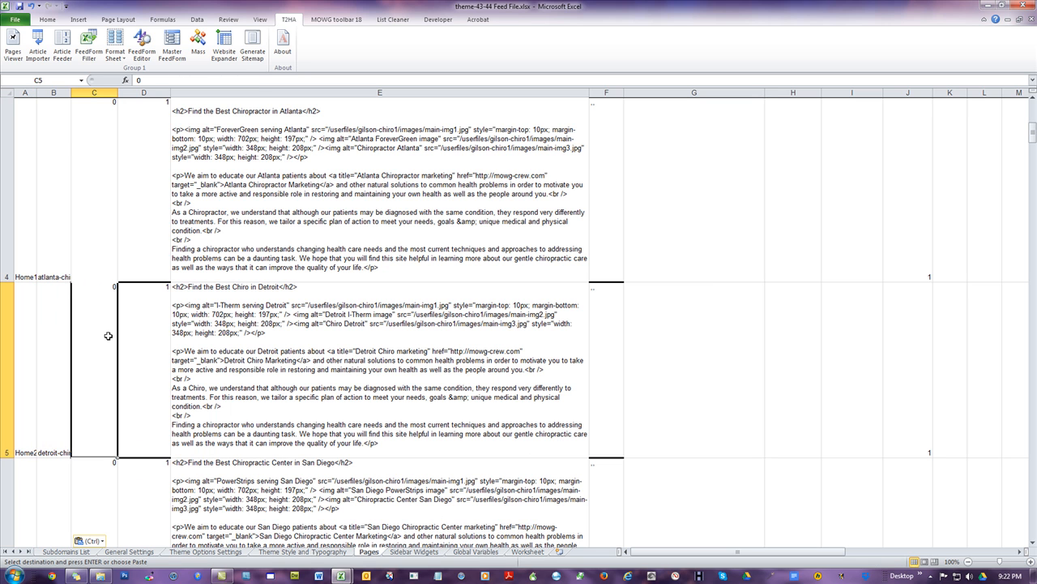
pyautogui.doubleClick(678, 308)
# Fit the width of the URL column B on the Pages sheet to its longest entry.
pyautogui.click(42, 330)
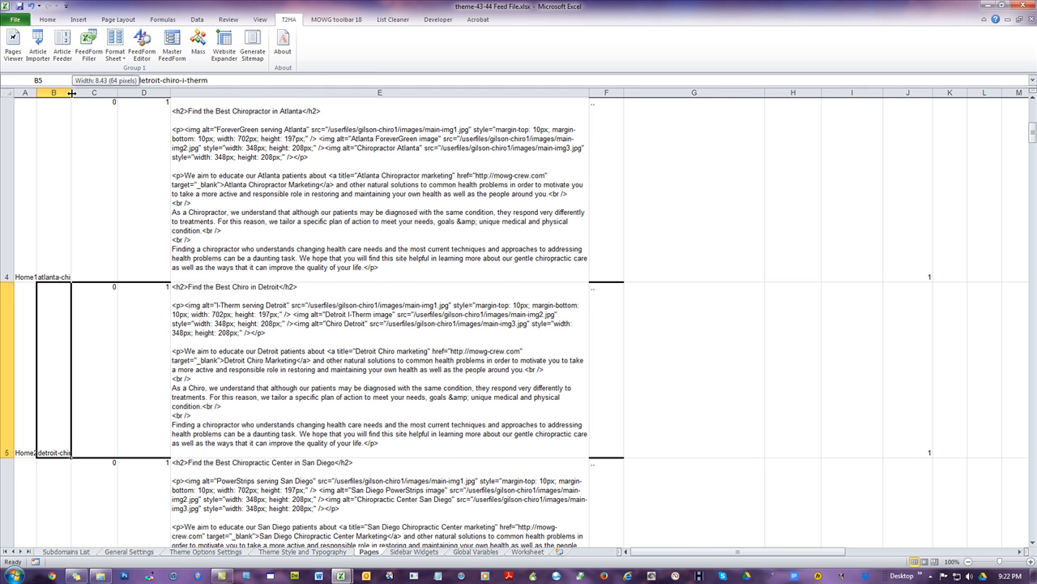
pyautogui.doubleClick(71, 93)
pyautogui.press('Up')
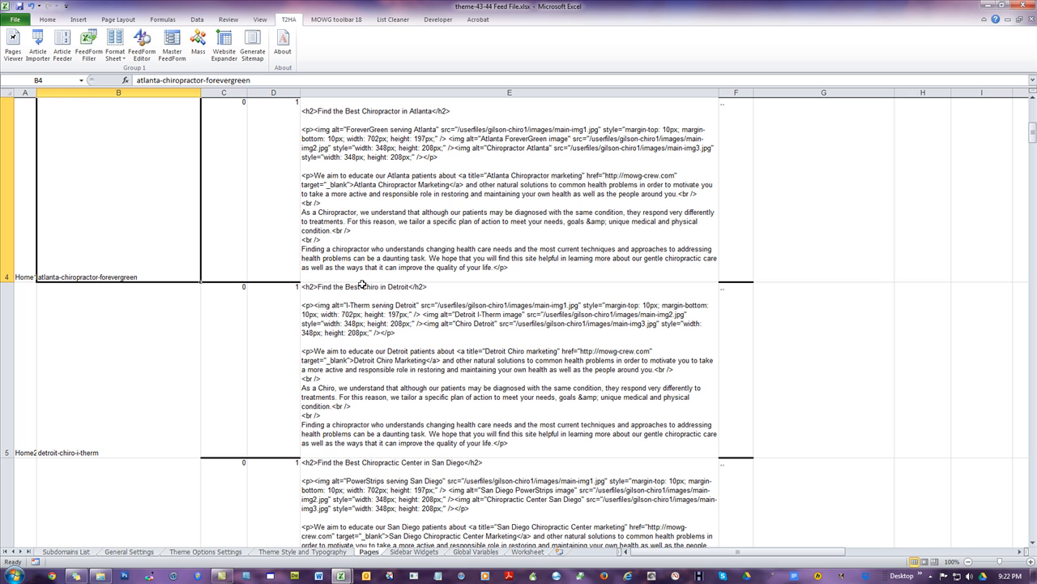
# Examine the pasted URLs in column B against their page rows, from the home page's index entry down to B14.
pyautogui.click(105, 395)
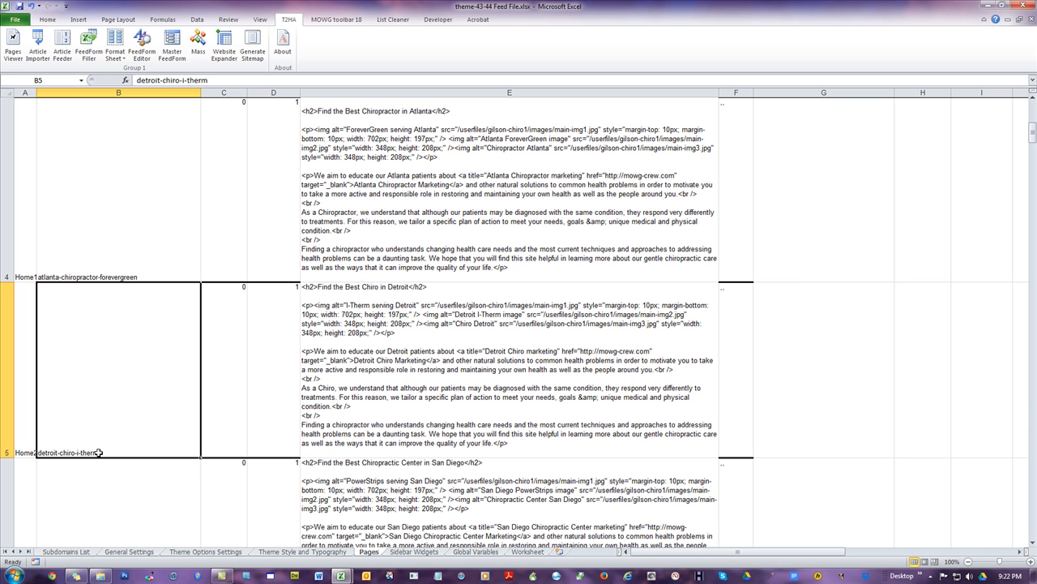
pyautogui.scroll(1, 209, 275)
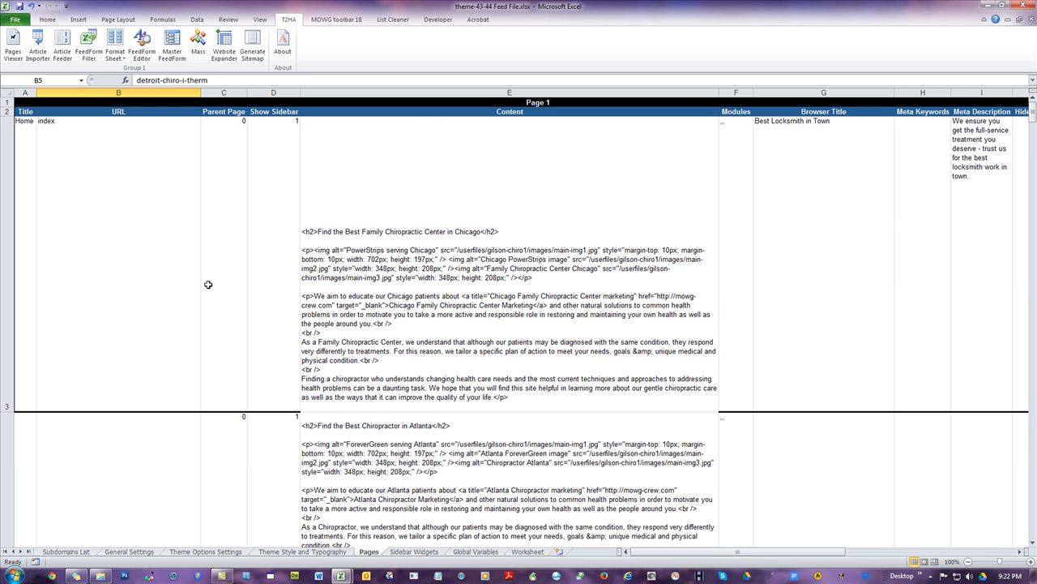
pyautogui.click(113, 139)
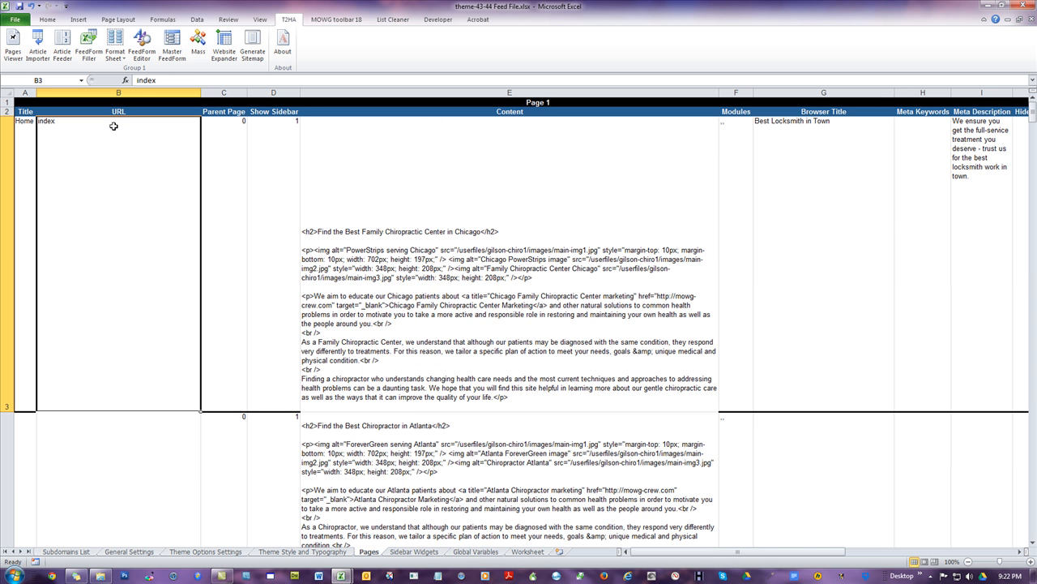
pyautogui.click(137, 91)
pyautogui.click(126, 216)
pyautogui.scroll(-4, 272, 362)
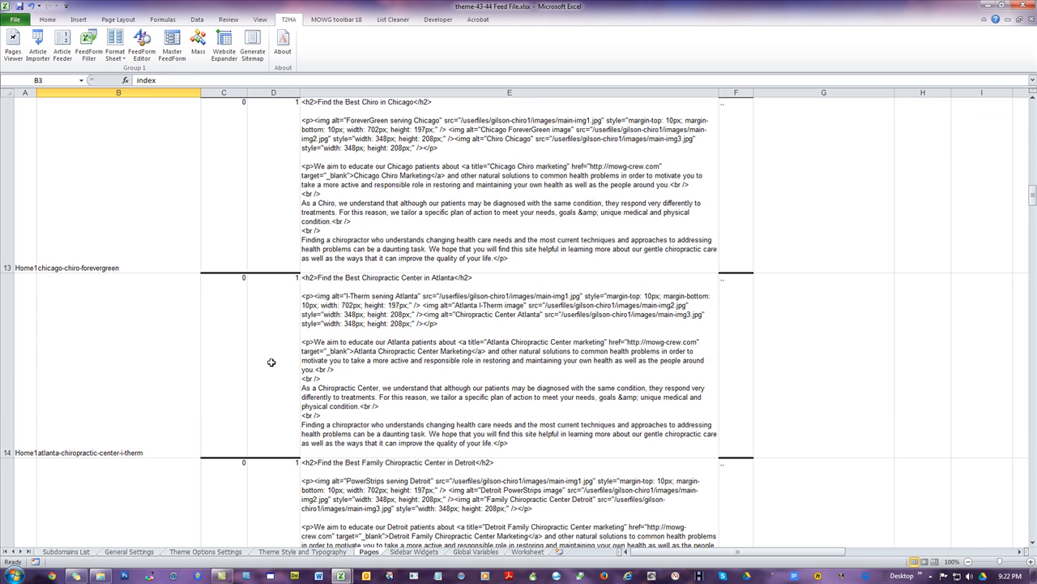
pyautogui.click(146, 379)
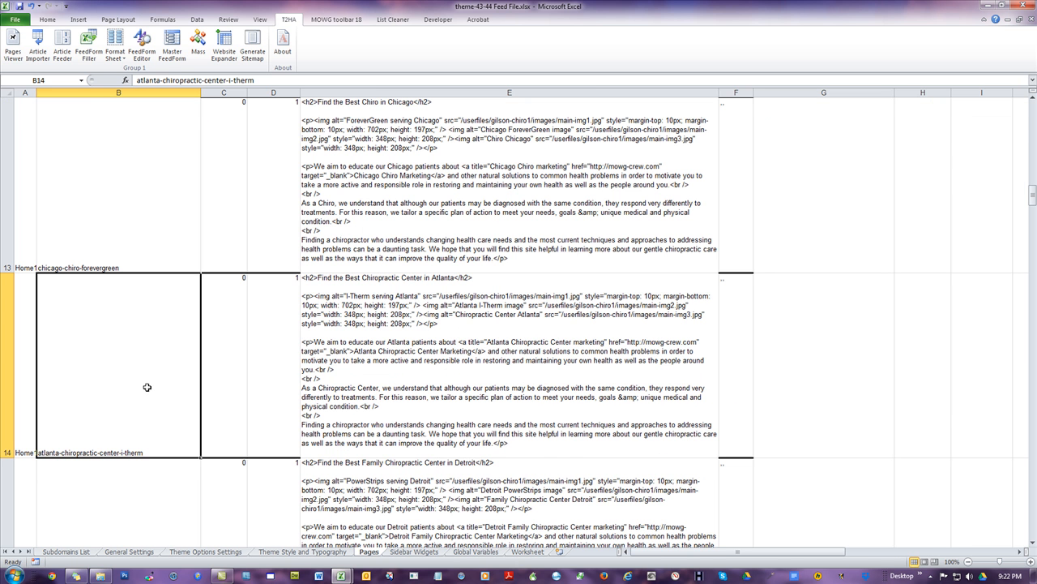
pyautogui.scroll(4, 147, 387)
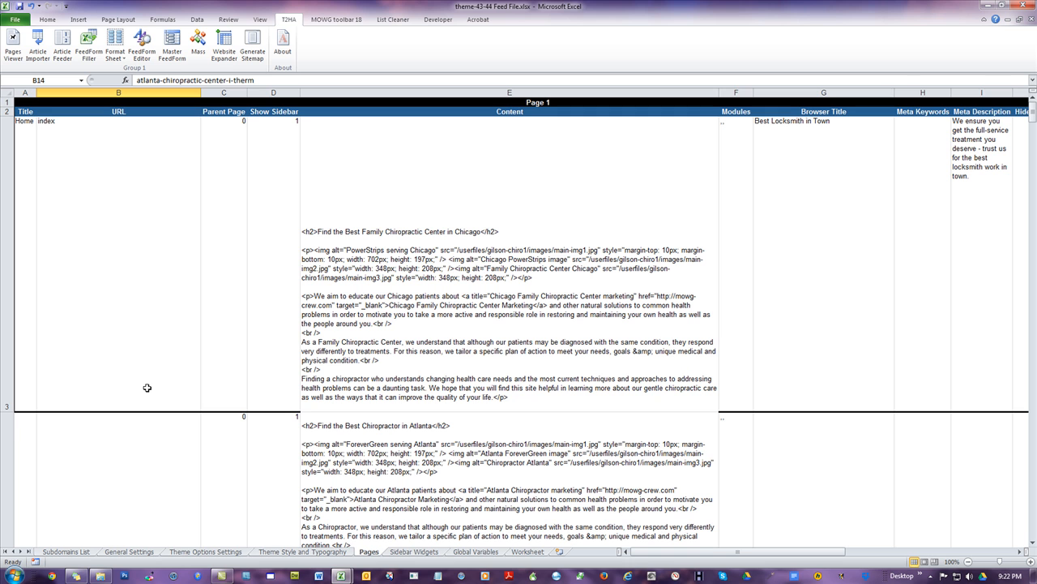
pyautogui.scroll(-4, 147, 388)
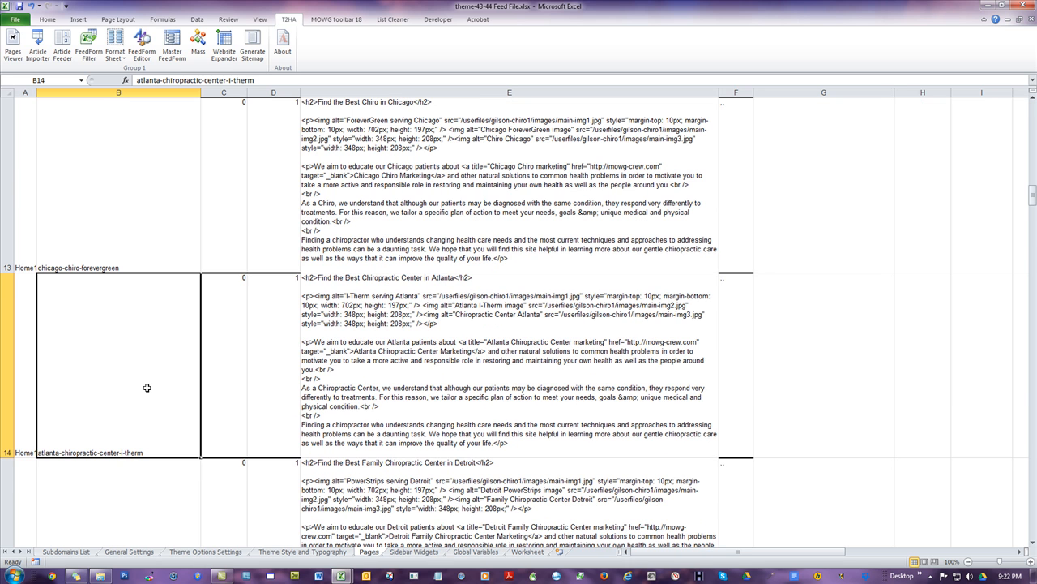
pyautogui.scroll(4, 147, 387)
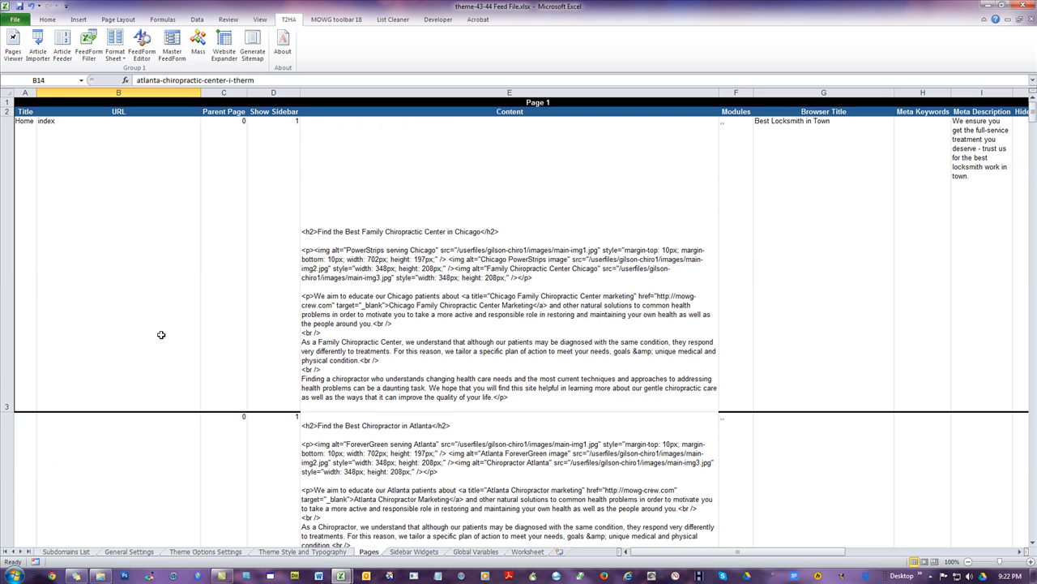
# Check the home page's Browser Title and Meta Description in row 3, and save the feed workbook.
pyautogui.click(843, 174)
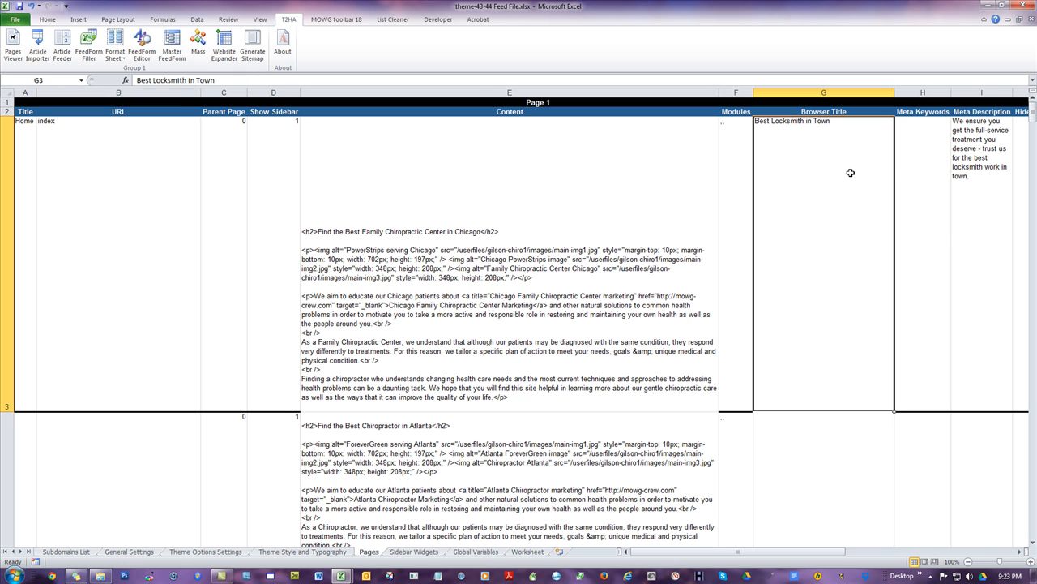
pyautogui.click(971, 163)
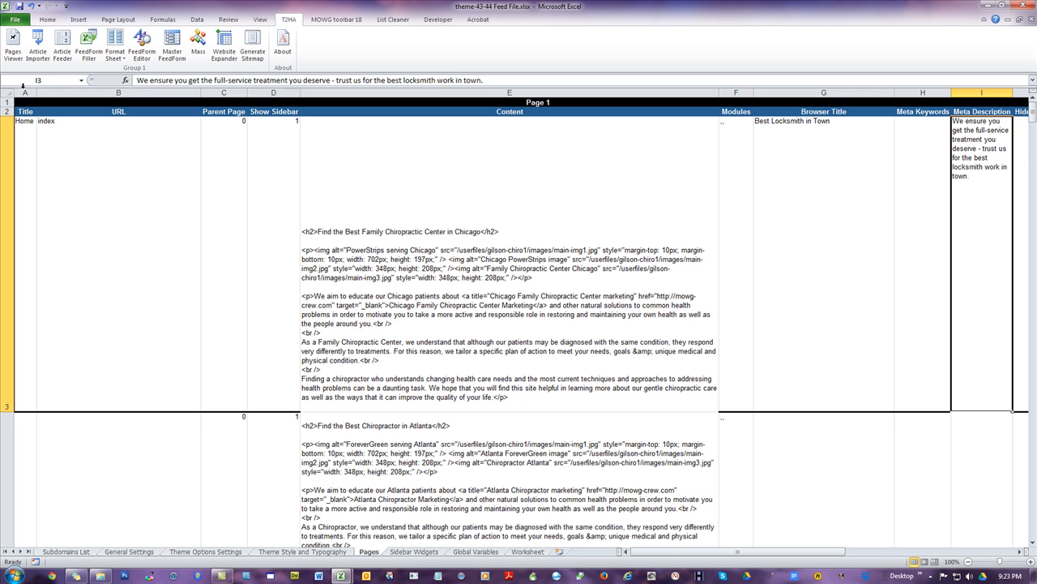
pyautogui.click(19, 7)
# Compare the home page's browser title in G3 with the URL and content of the Atlanta page in row 4.
pyautogui.click(806, 167)
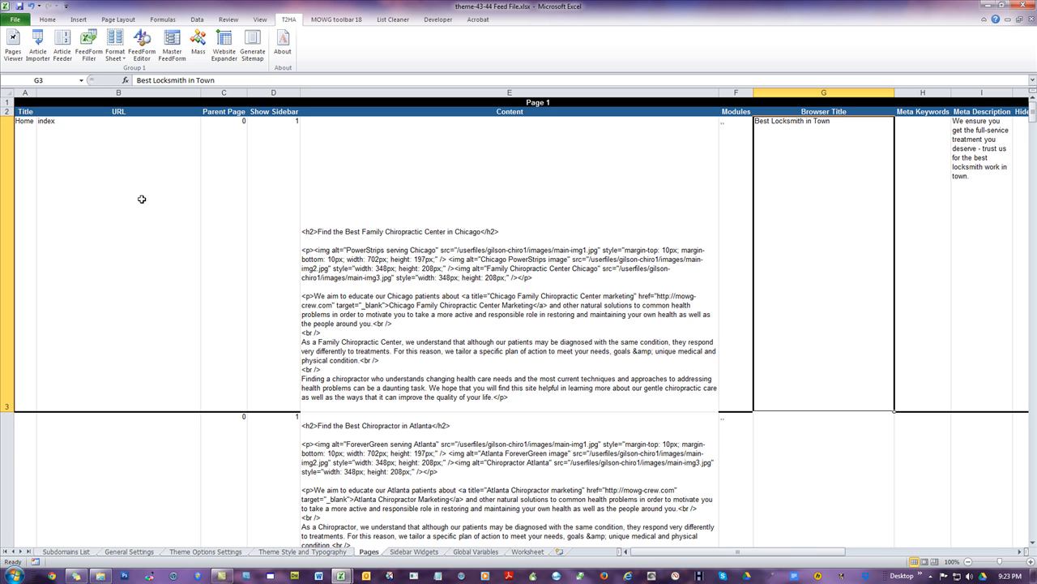
pyautogui.scroll(-1, 600, 251)
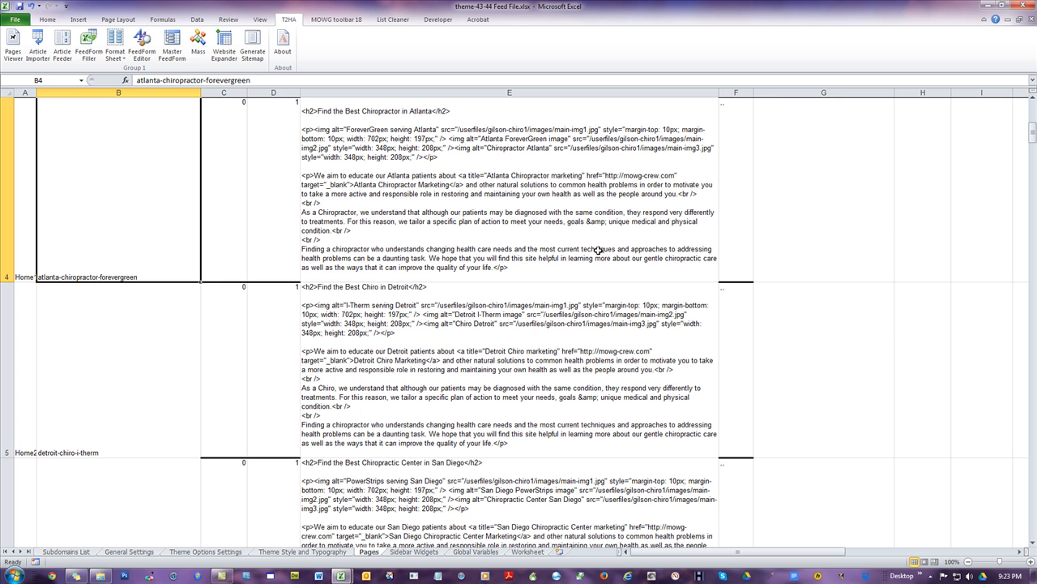
pyautogui.scroll(1, 603, 250)
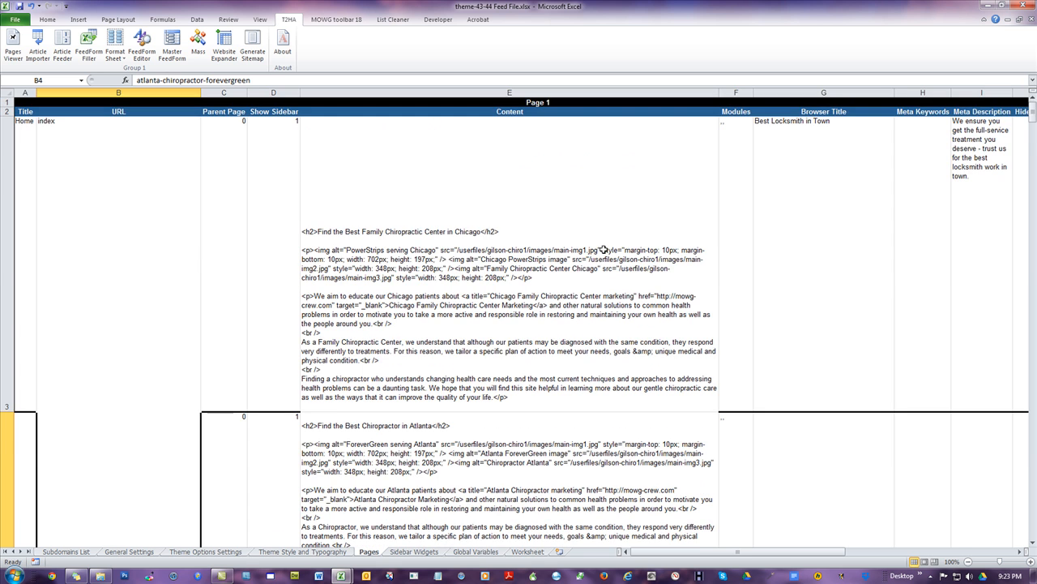
pyautogui.scroll(-1, 604, 249)
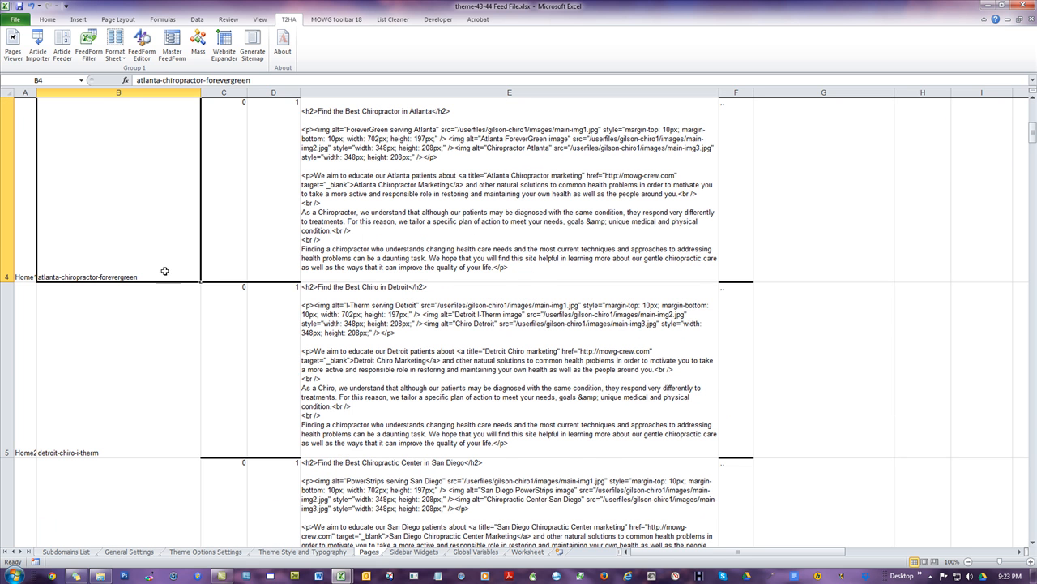
pyautogui.scroll(1, 160, 312)
pyautogui.click(790, 138)
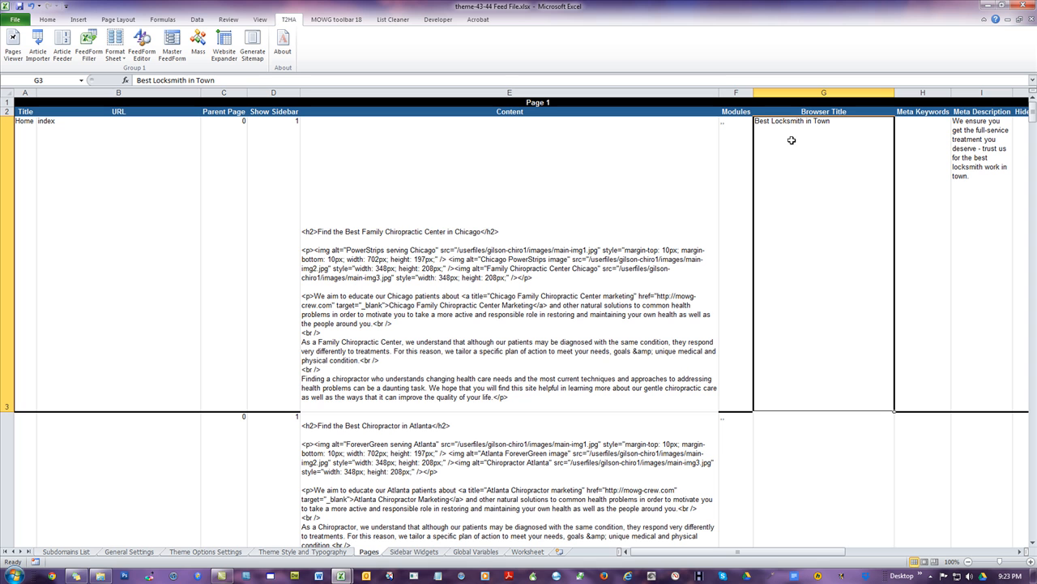
# Replace the home page's browser title in G3 with "Best Family Chiropractic Center in Chicago" copied from its content heading.
pyautogui.click(406, 232)
pyautogui.doubleClick(412, 234)
pyautogui.moveTo(479, 232); pyautogui.dragTo(348, 235)
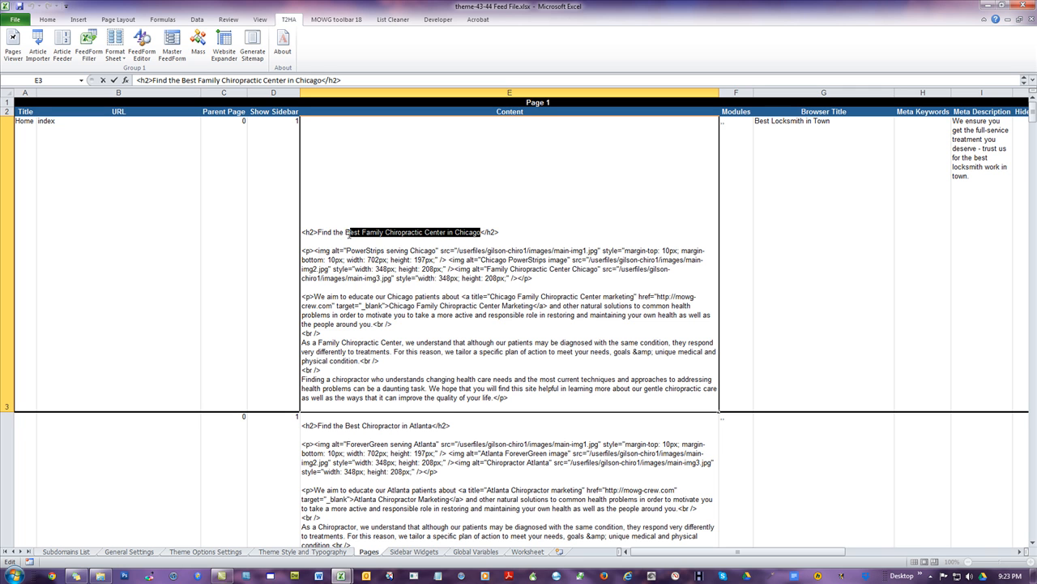
pyautogui.rightClick(357, 231)
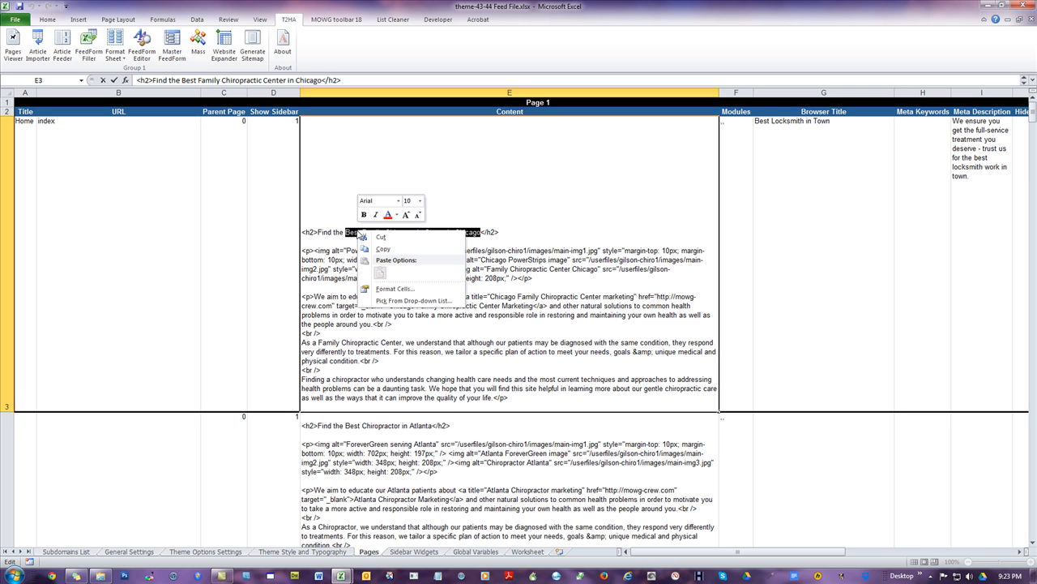
pyautogui.click(399, 250)
pyautogui.click(818, 180)
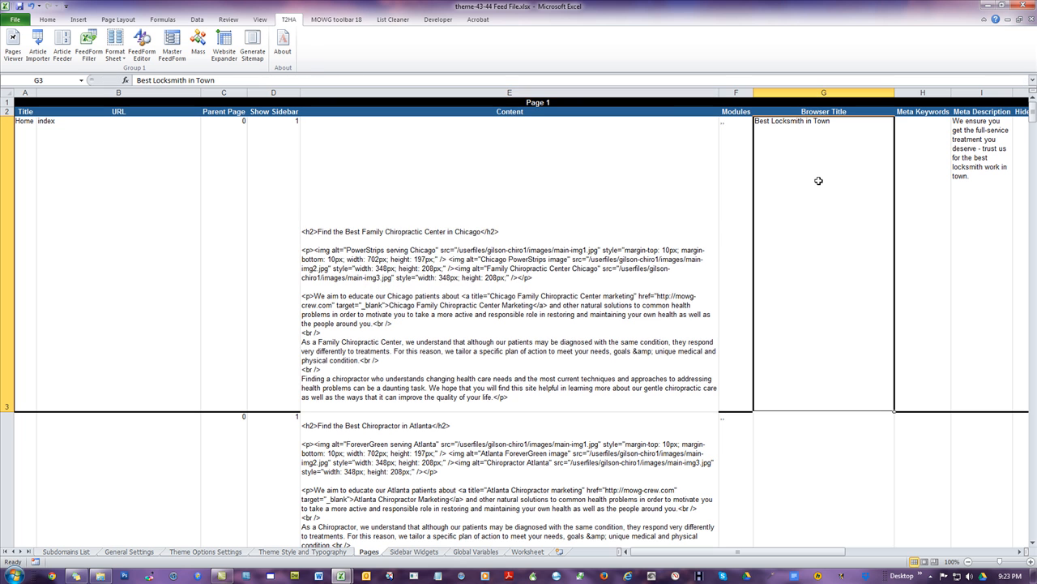
pyautogui.hotkey('ctrl', 'v')
pyautogui.click(524, 219)
# Copy the page URLs from B4 through B97 into the Browser Title column, starting at G4.
pyautogui.click(825, 446)
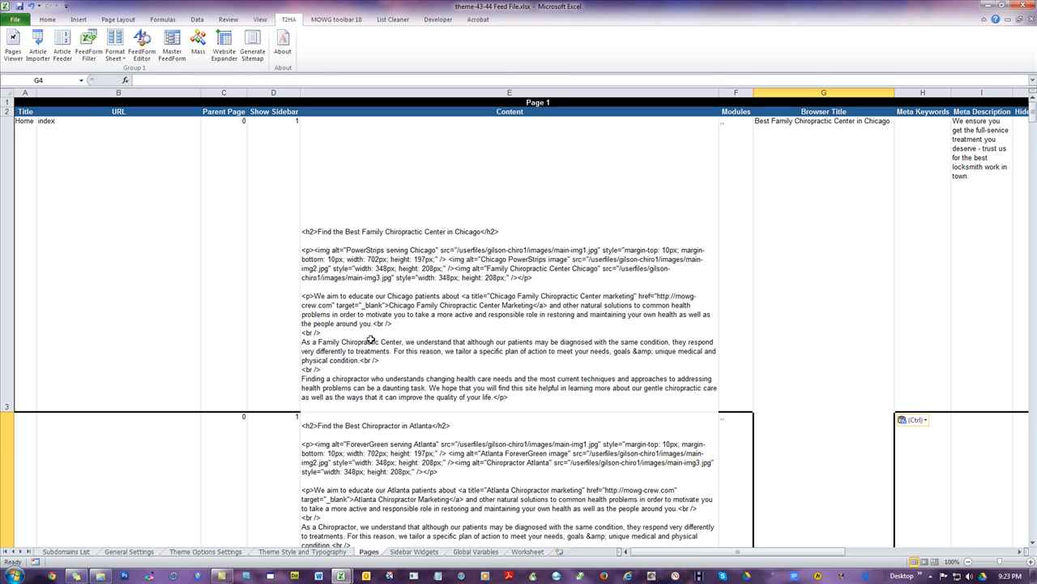
pyautogui.scroll(-1, 370, 339)
pyautogui.click(142, 241)
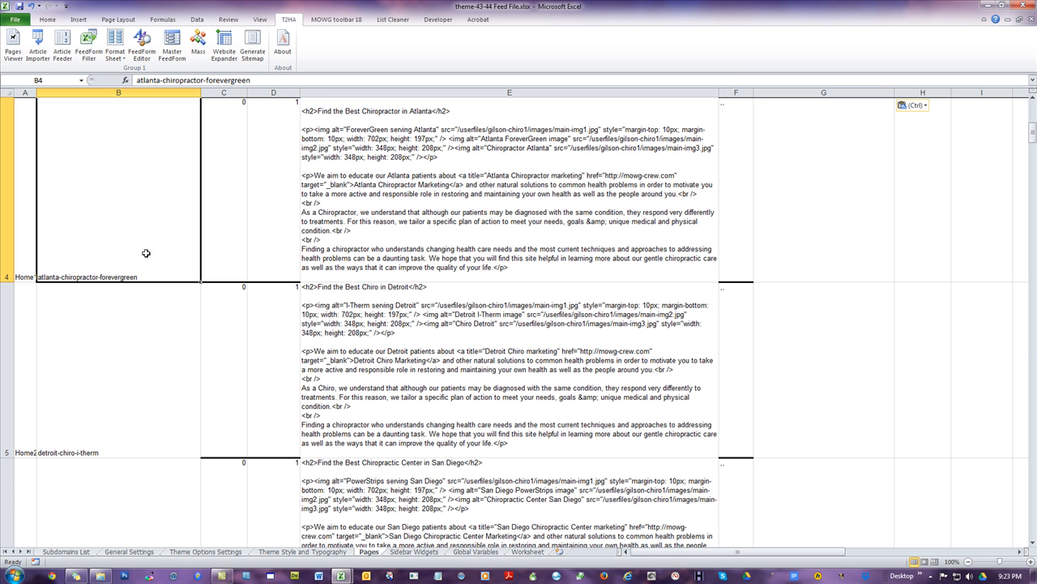
pyautogui.scroll(-20, 128, 356)
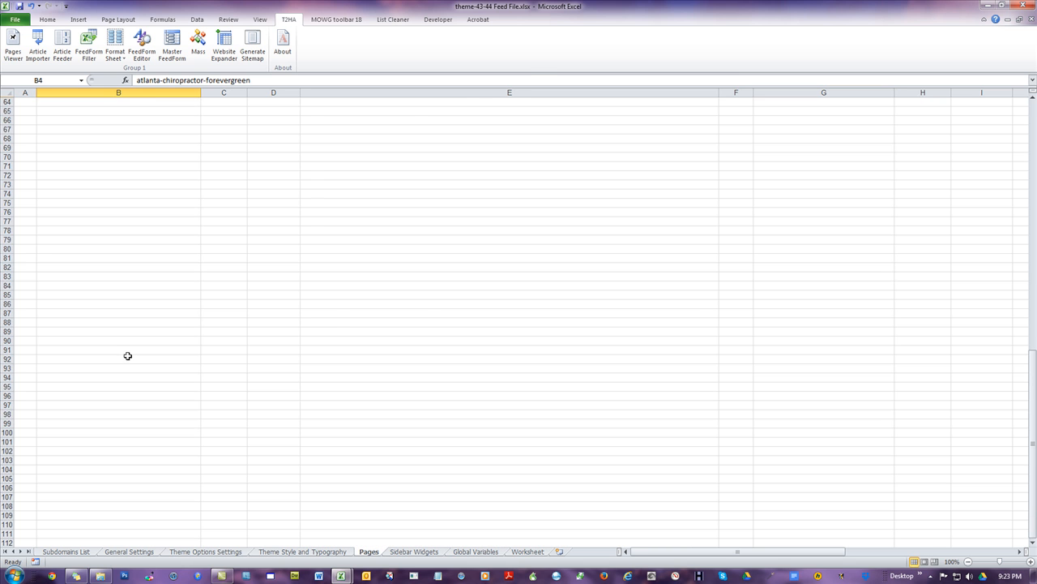
pyautogui.scroll(2, 128, 355)
pyautogui.scroll(-2, 129, 403)
pyautogui.keyDown('shift'); pyautogui.click(119, 408); pyautogui.keyUp('shift')
pyautogui.hotkey('ctrl', 'c')
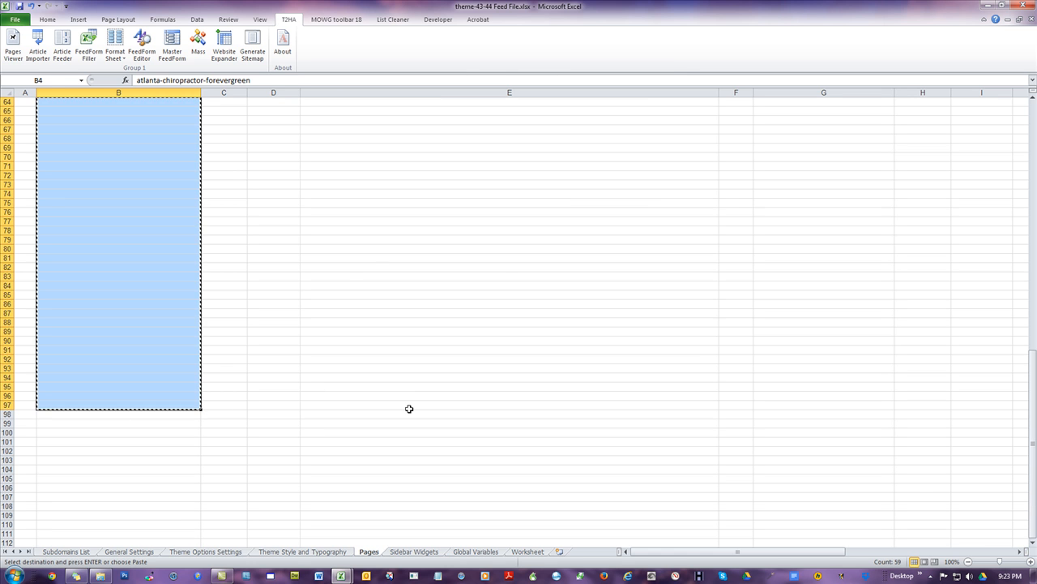
pyautogui.scroll(20, 706, 319)
pyautogui.click(810, 420)
pyautogui.hotkey('ctrl', 'v')
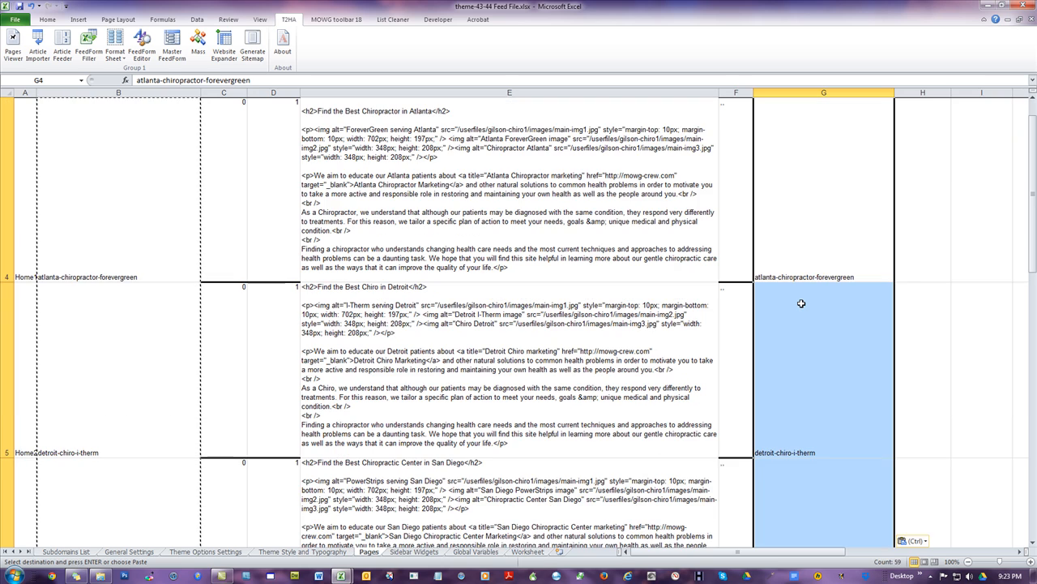
# Examine the copied browser titles in column G against each page's URL and content, through the last San Antonio page and back to Detroit.
pyautogui.scroll(-11, 801, 303)
pyautogui.scroll(-8, 801, 303)
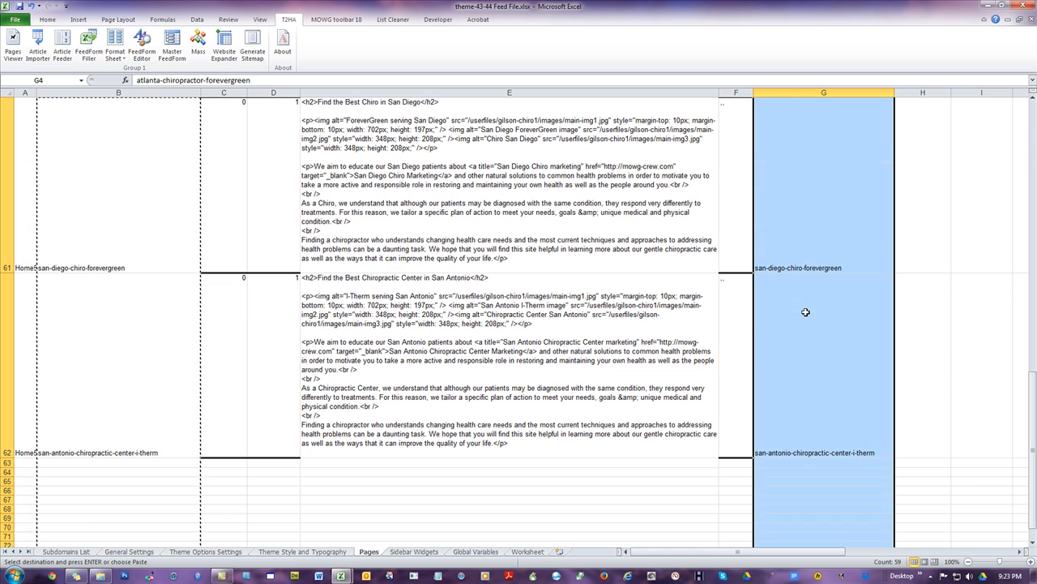
pyautogui.click(484, 339)
pyautogui.click(818, 388)
pyautogui.click(389, 186)
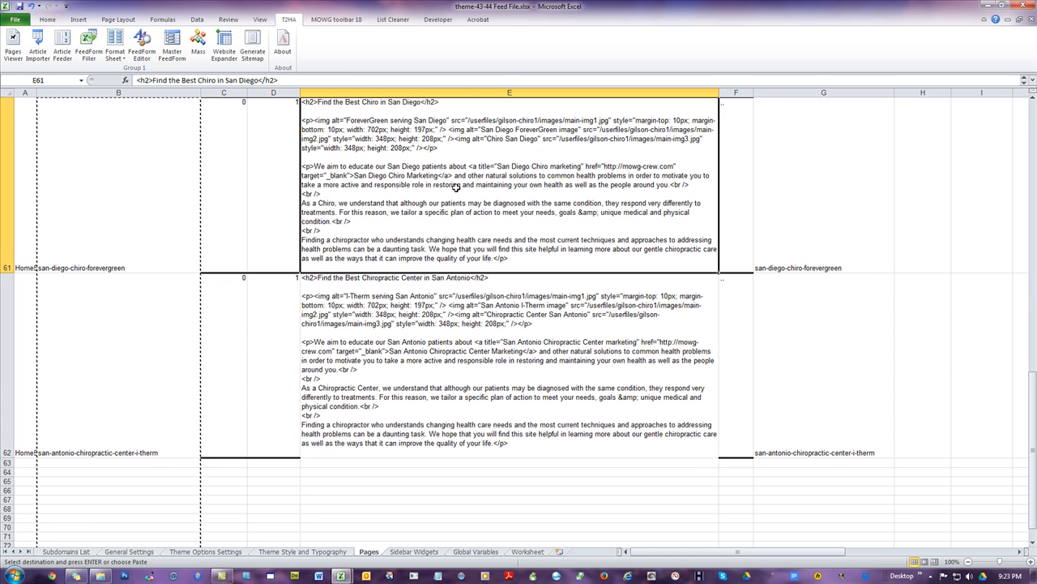
pyautogui.click(807, 237)
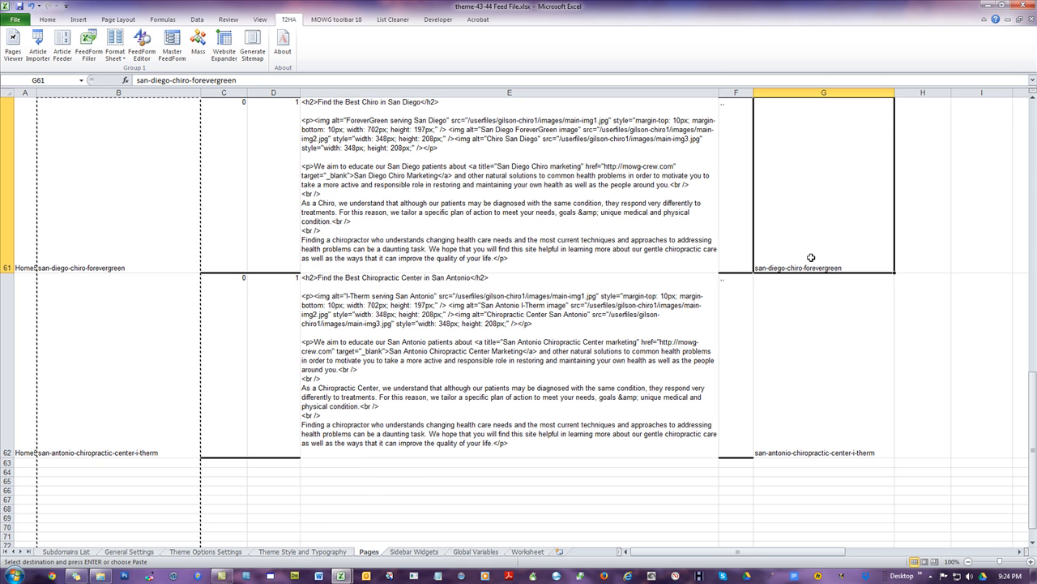
pyautogui.scroll(20, 811, 257)
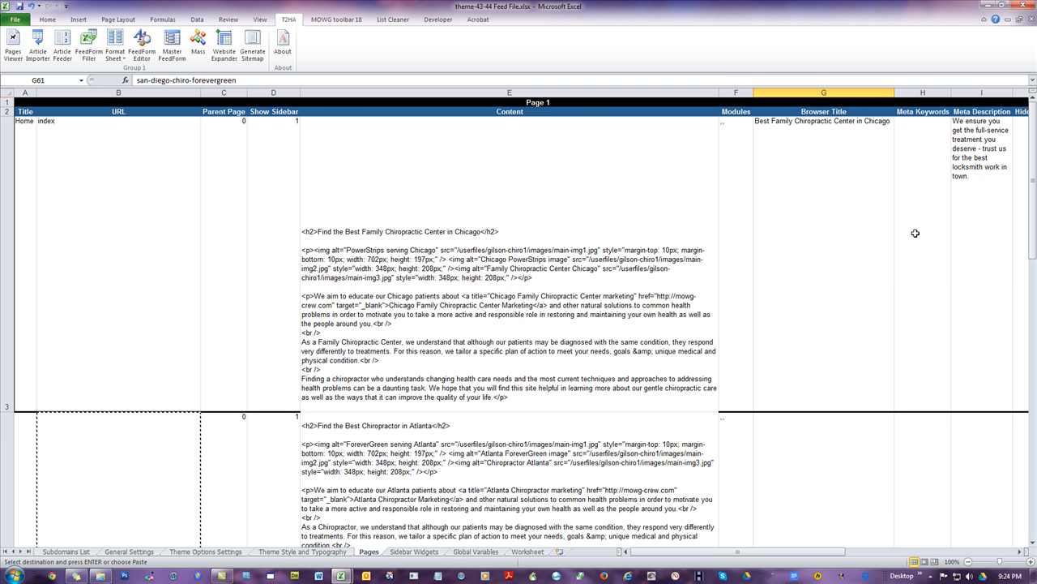
pyautogui.click(212, 437)
pyautogui.press('Escape')
pyautogui.scroll(-1, 212, 436)
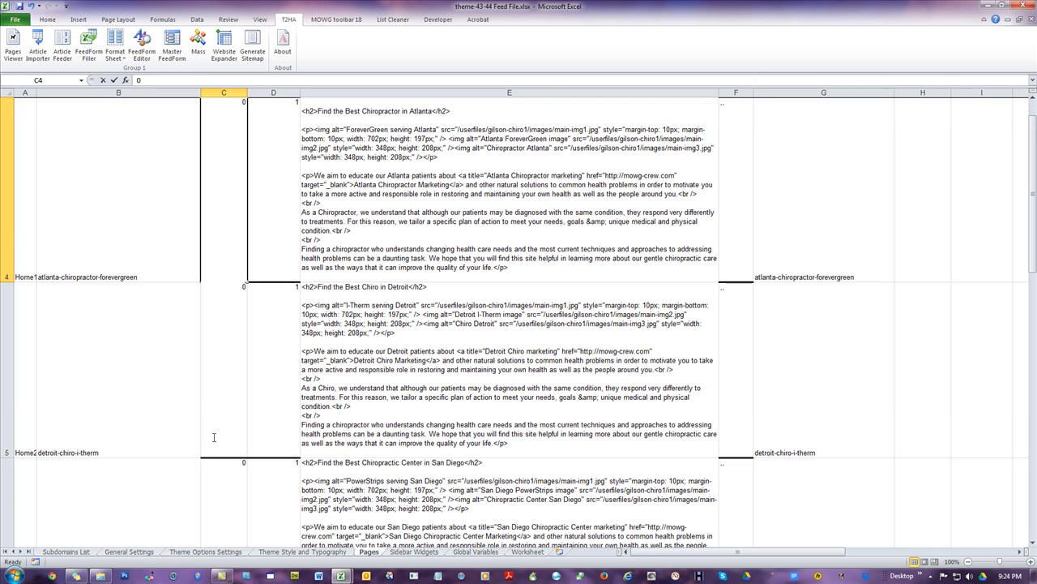
pyautogui.click(156, 321)
pyautogui.click(836, 304)
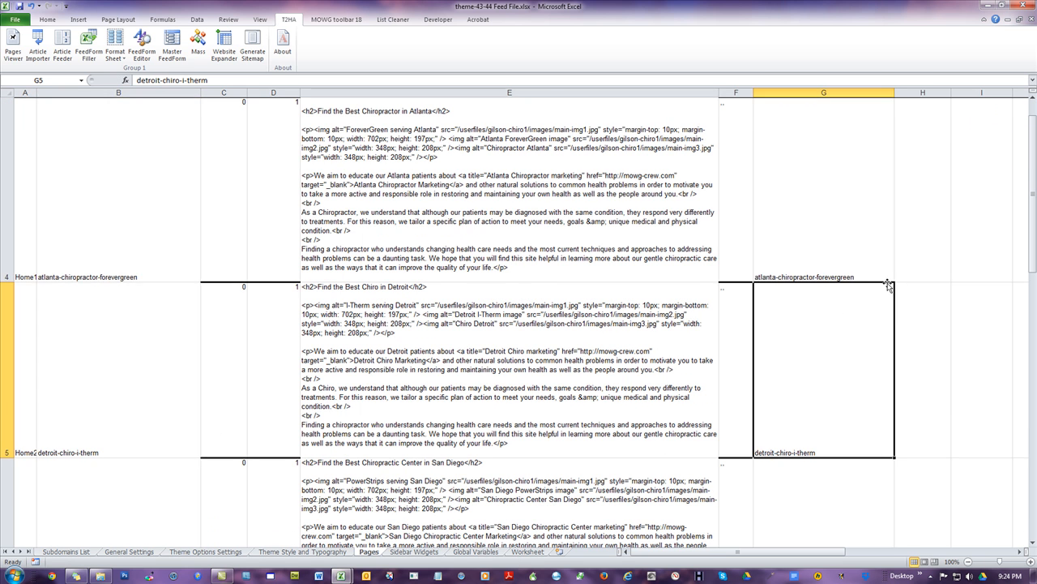
# Convert all entries in the Browser Title column G to proper case with the Format Sheet tool.
pyautogui.scroll(1, 832, 315)
pyautogui.click(840, 94)
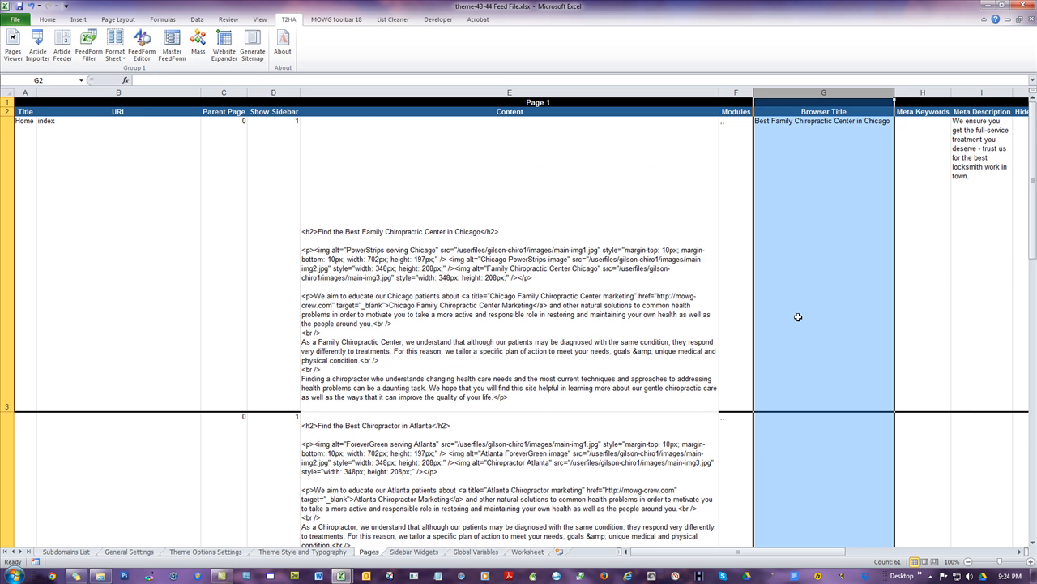
pyautogui.scroll(-3, 802, 306)
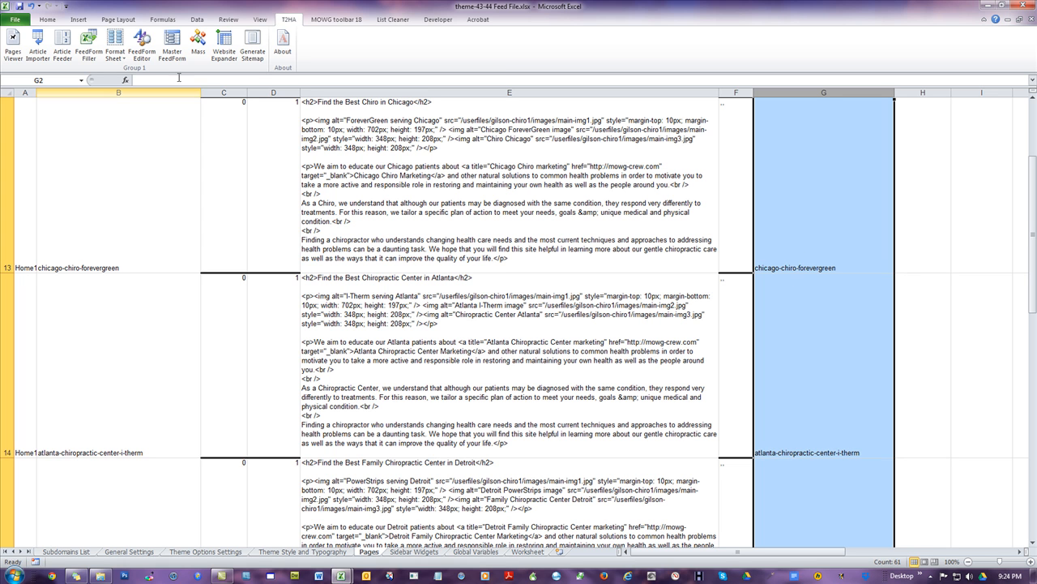
pyautogui.click(119, 49)
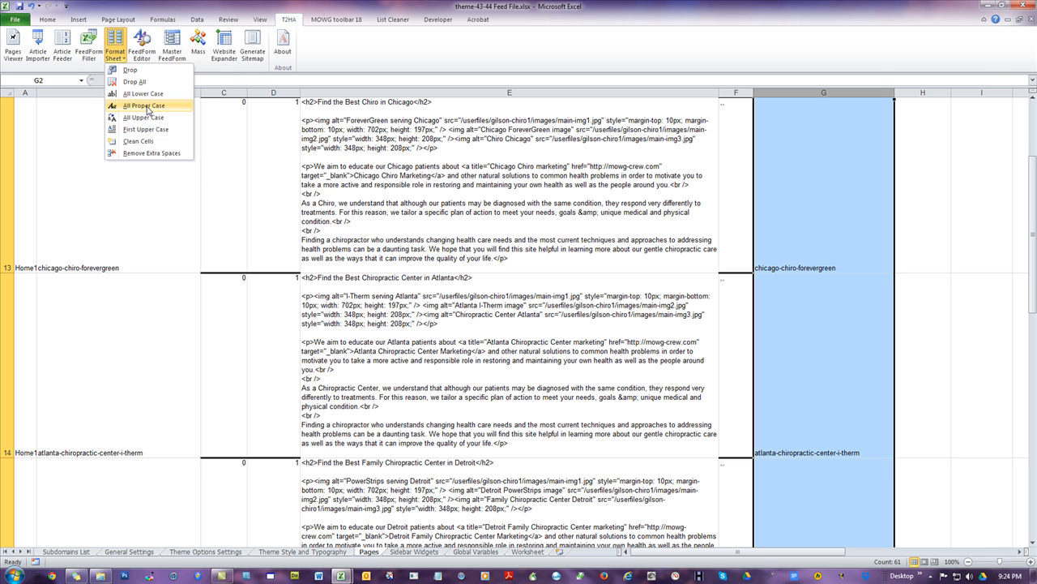
pyautogui.click(157, 130)
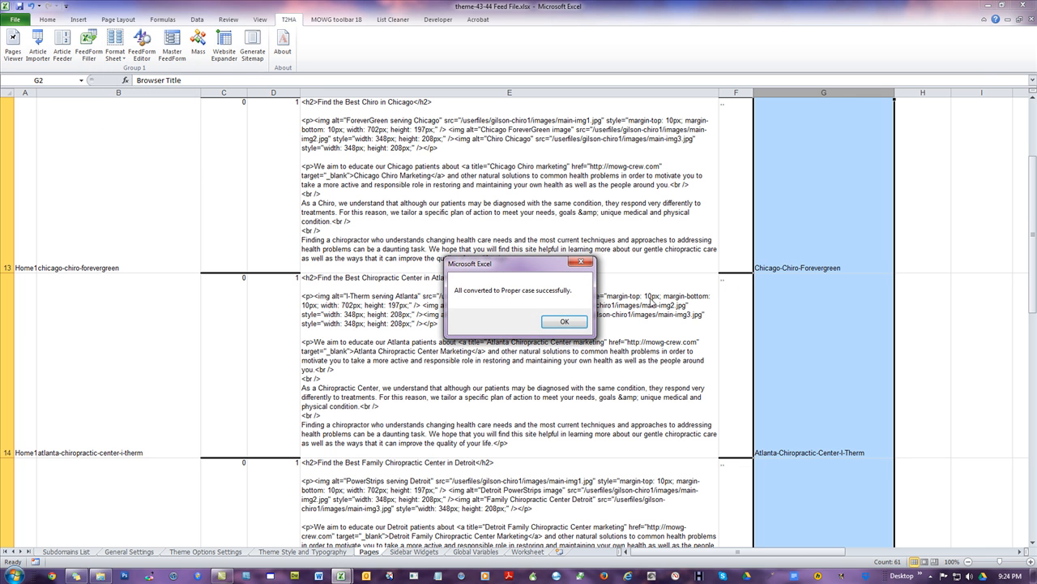
pyautogui.click(565, 322)
pyautogui.click(858, 278)
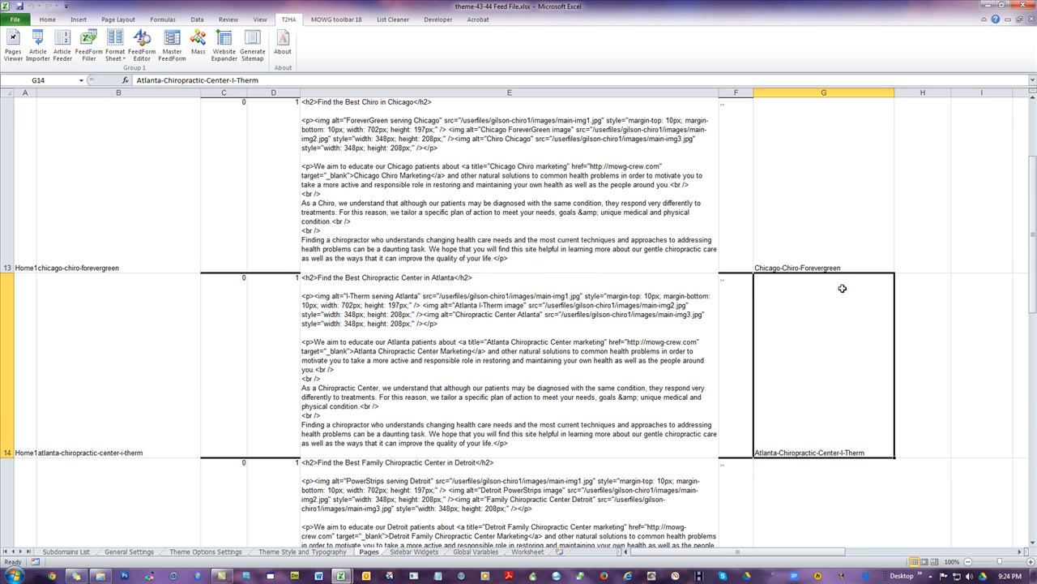
pyautogui.scroll(4, 845, 282)
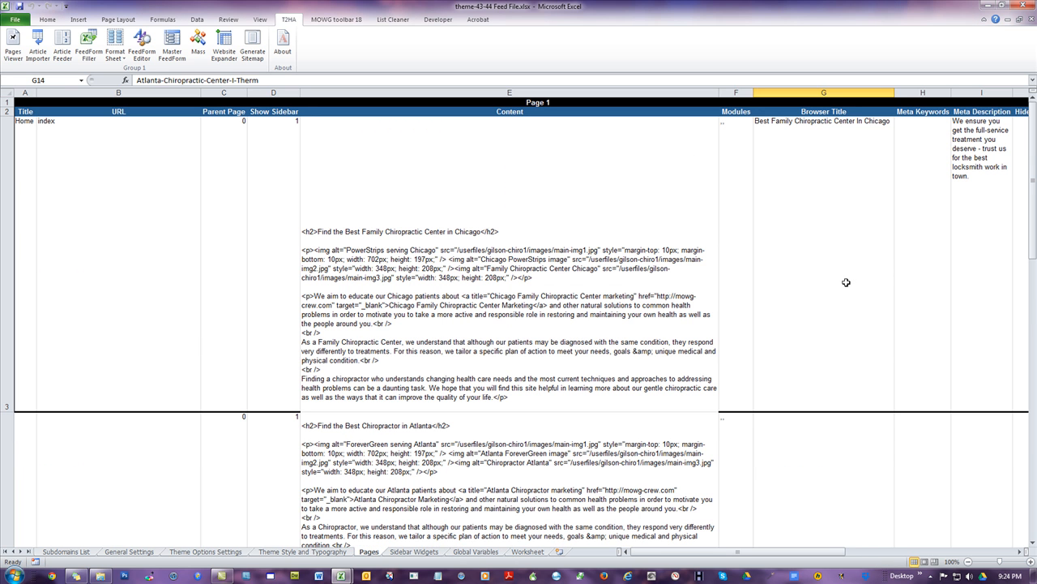
# Replace every hyphen in the Browser Title column G with a space.
pyautogui.click(843, 92)
pyautogui.scroll(-1, 853, 242)
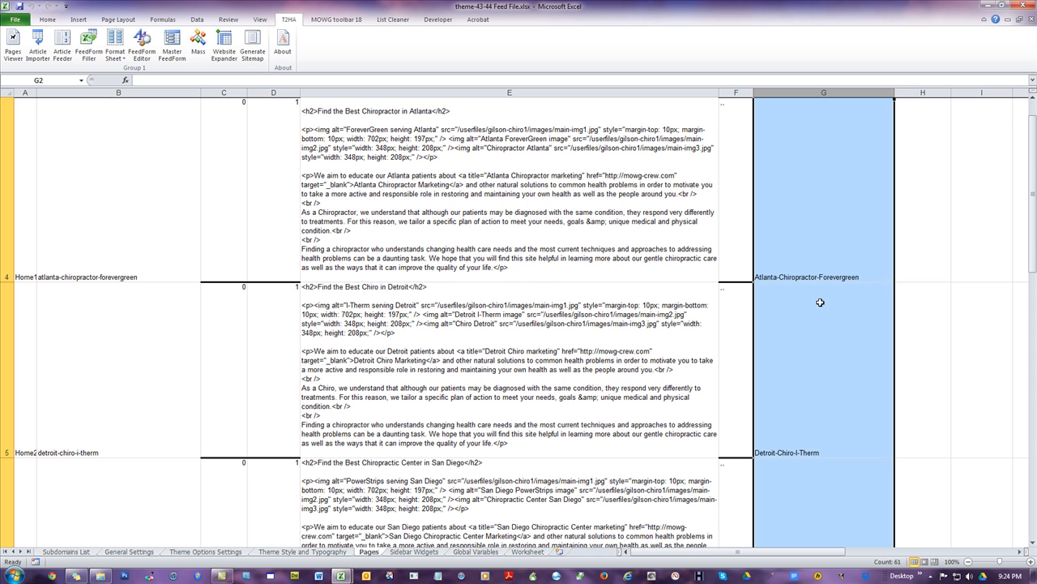
pyautogui.scroll(1, 820, 302)
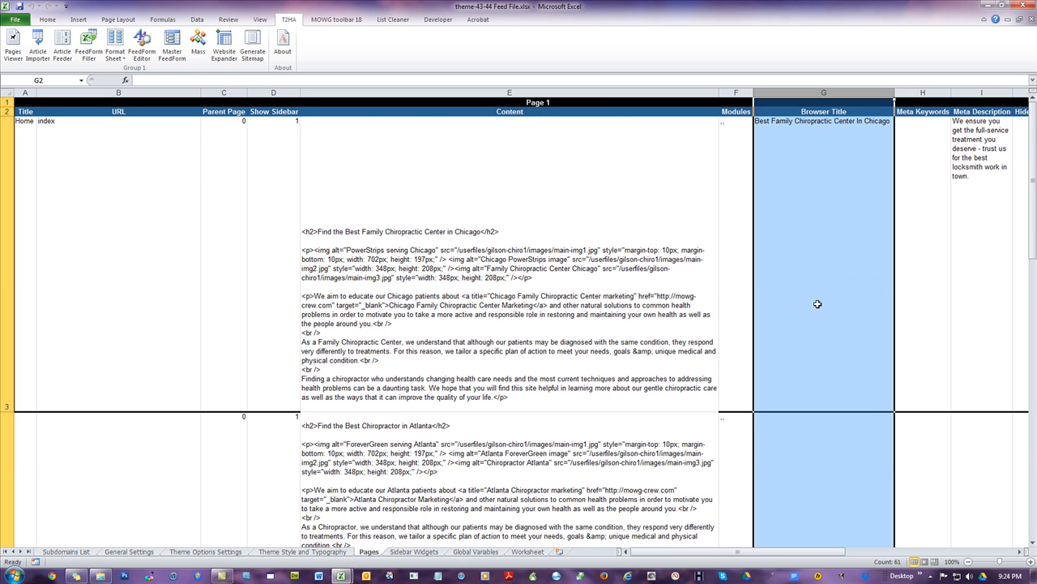
pyautogui.scroll(-2, 815, 301)
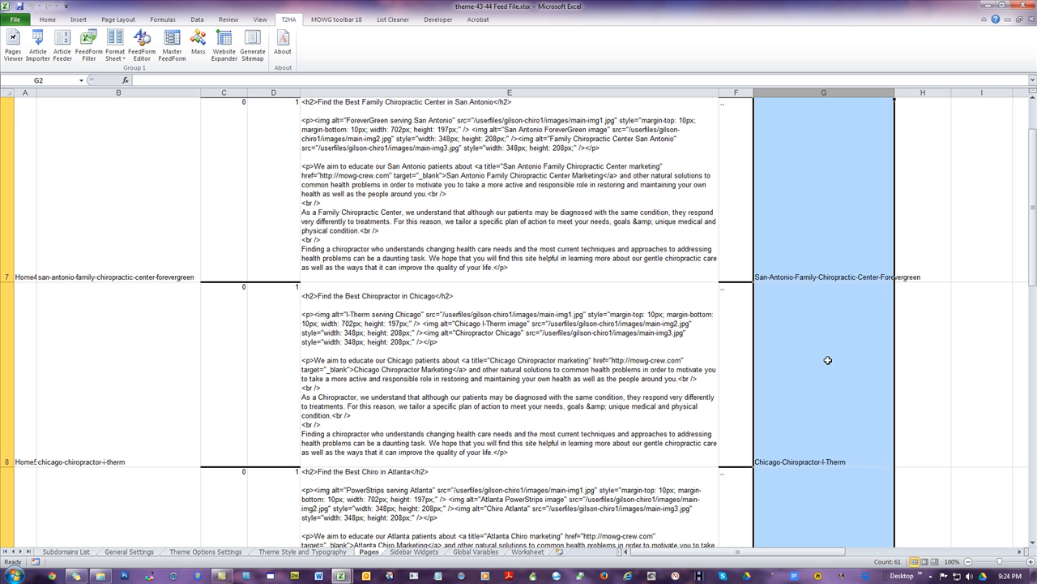
pyautogui.hotkey('ctrl', 'h')
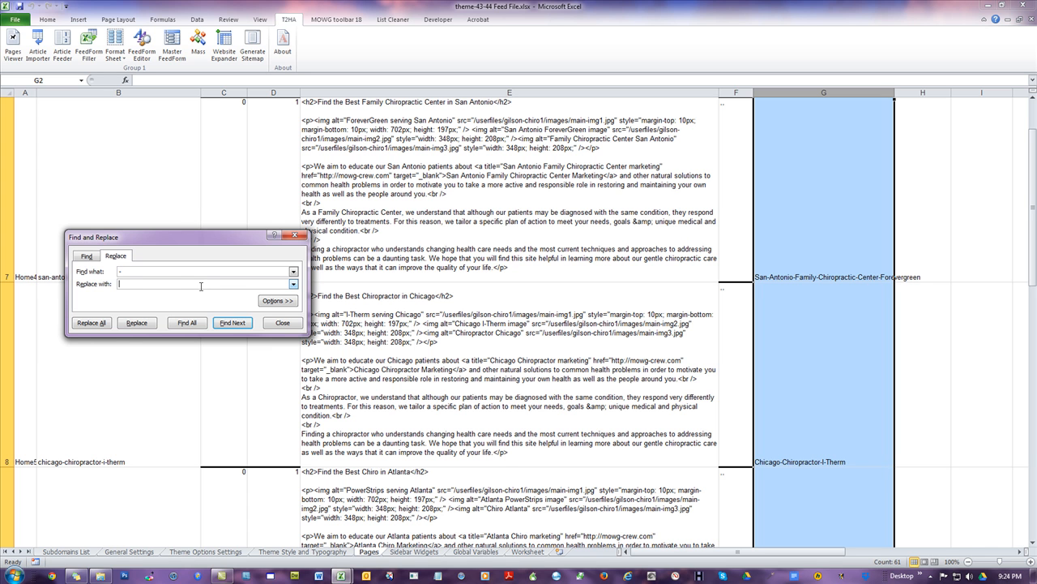
pyautogui.click(91, 323)
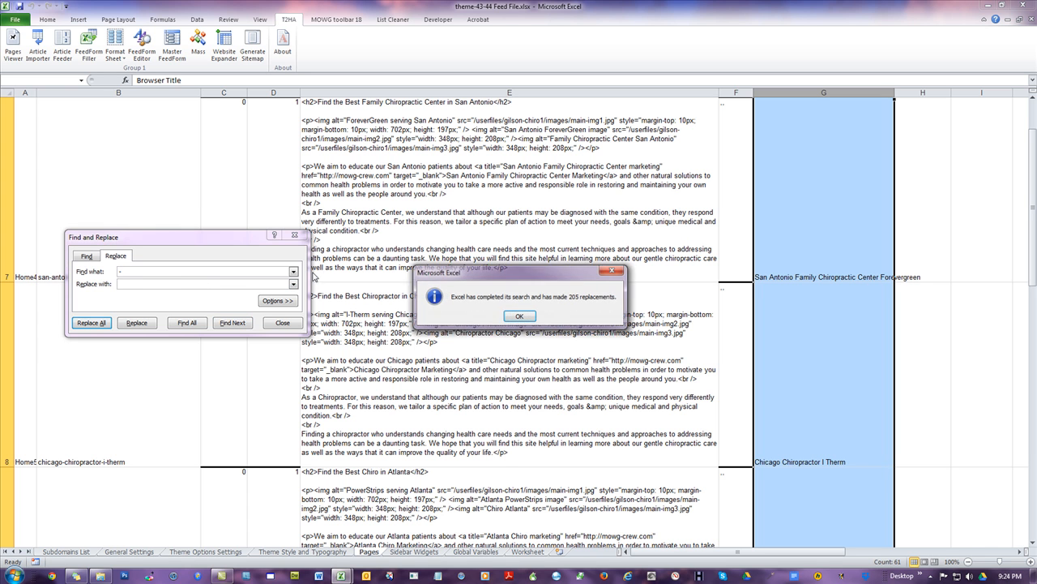
pyautogui.click(516, 316)
pyautogui.click(282, 322)
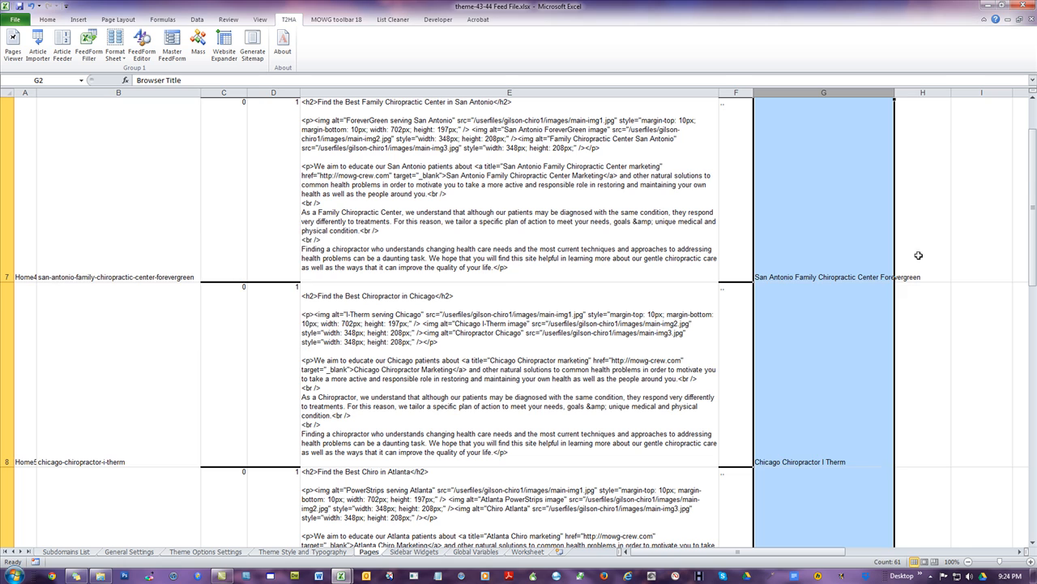
# Check the reformatted browser titles down column G and the home page's meta description, and save the feed workbook.
pyautogui.click(932, 235)
pyautogui.scroll(-4, 979, 314)
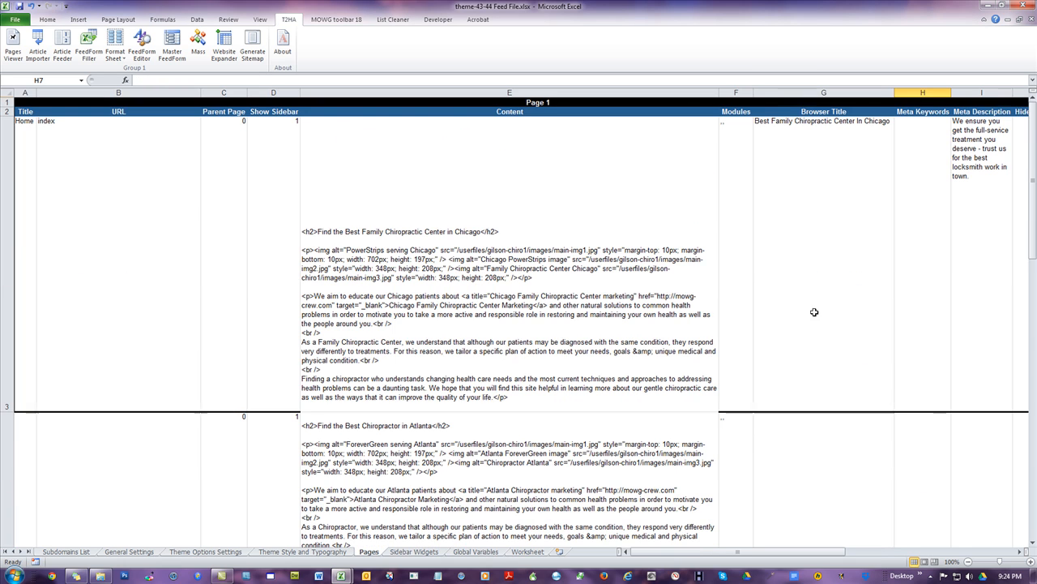
pyautogui.scroll(-8, 817, 316)
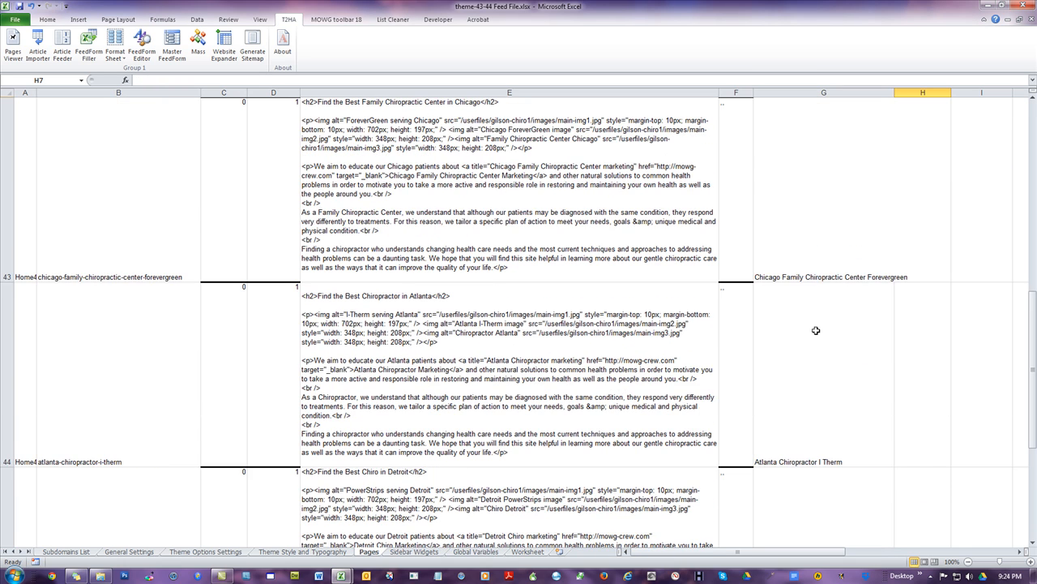
pyautogui.scroll(14, 816, 332)
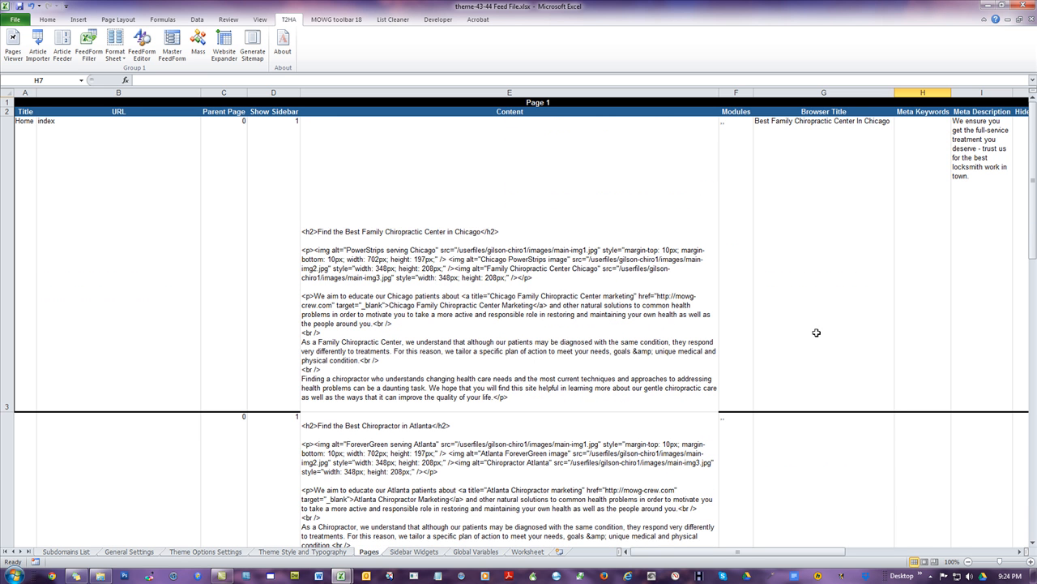
pyautogui.click(985, 167)
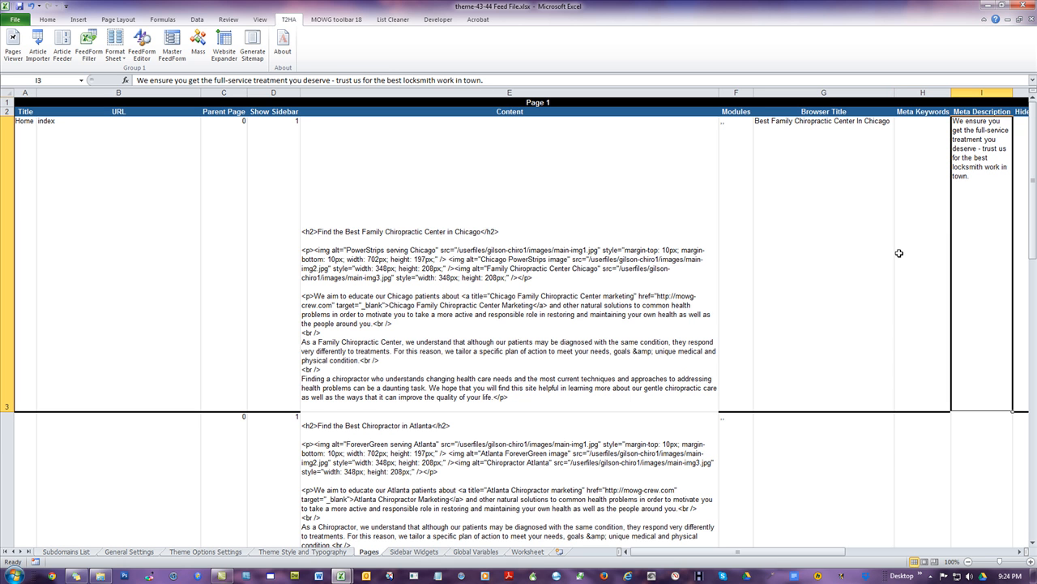
pyautogui.click(19, 8)
# Replace the meta description in I3 with the home content text from "natural solutions to common health problems" through "maintaining your own health".
pyautogui.doubleClick(598, 305)
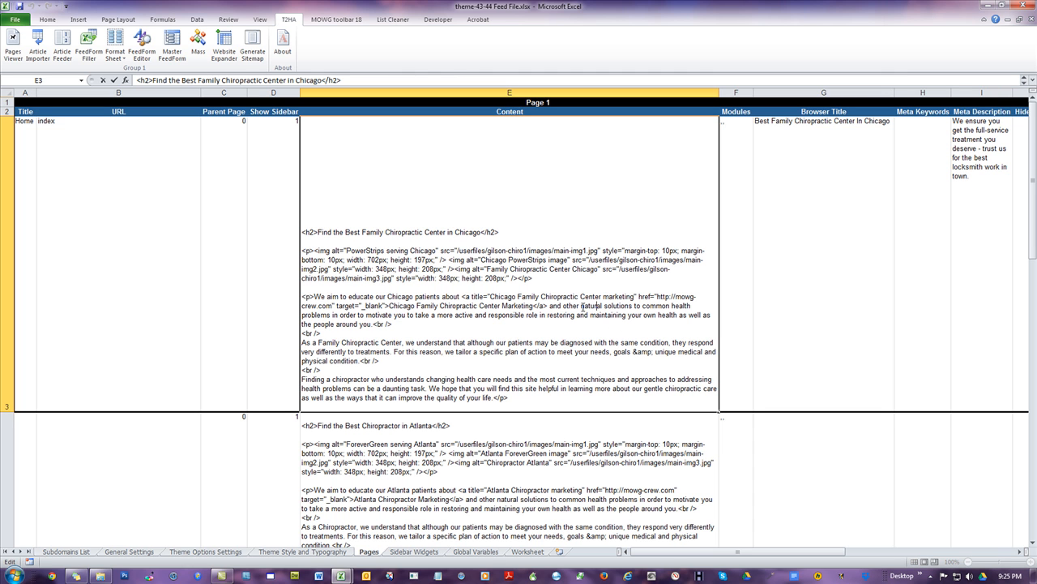
pyautogui.moveTo(580, 306); pyautogui.dragTo(590, 305)
pyautogui.moveTo(590, 307); pyautogui.dragTo(678, 315)
pyautogui.hotkey('ctrl', 'c')
pyautogui.click(991, 167)
pyautogui.hotkey('ctrl', 'v')
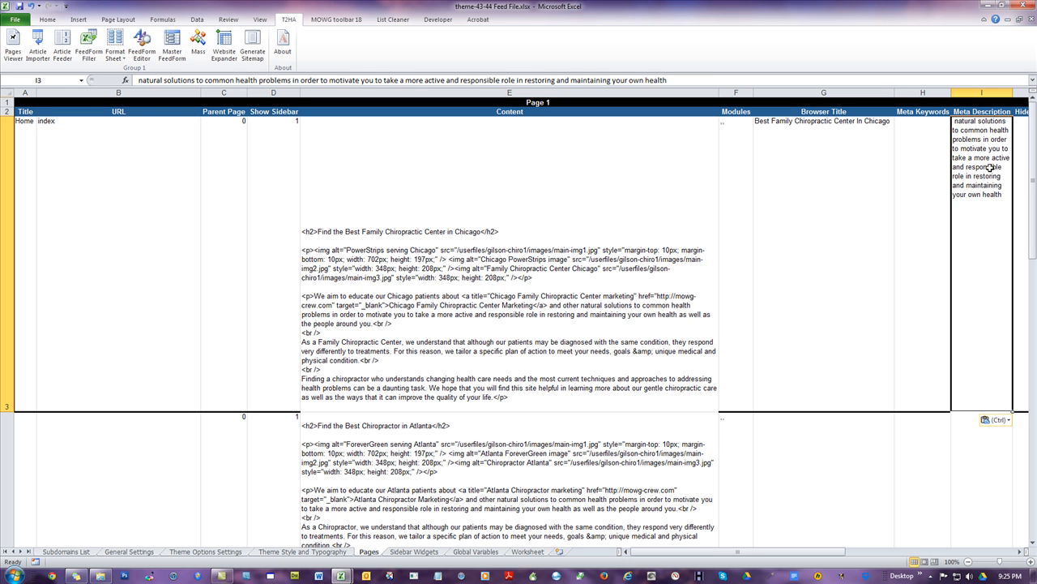
# Begin the home page's meta description in I3 with "We have" and shorten its ending to "in restoring your health:".
pyautogui.doubleClick(955, 121)
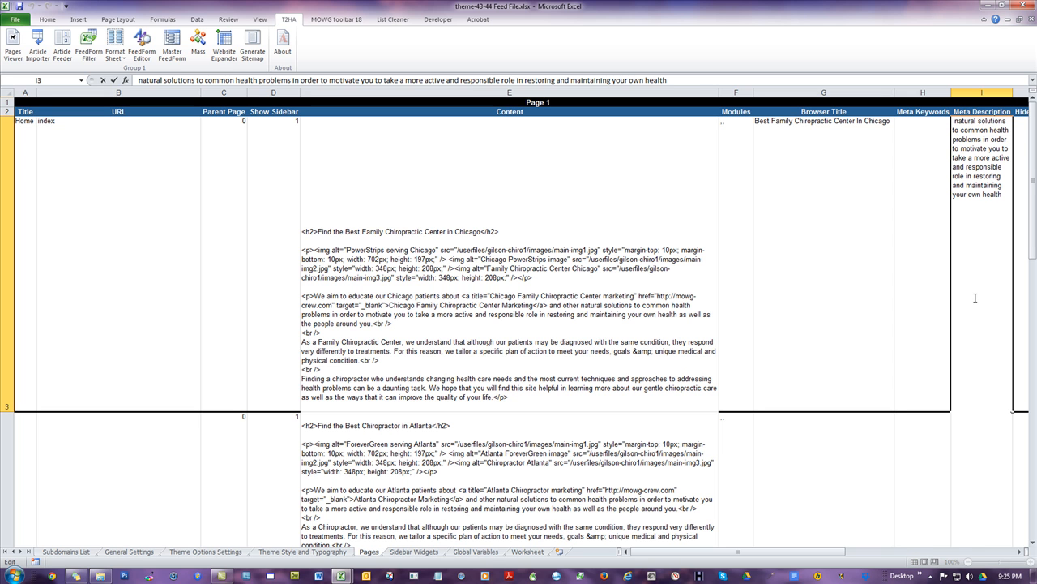
pyautogui.write('We have')
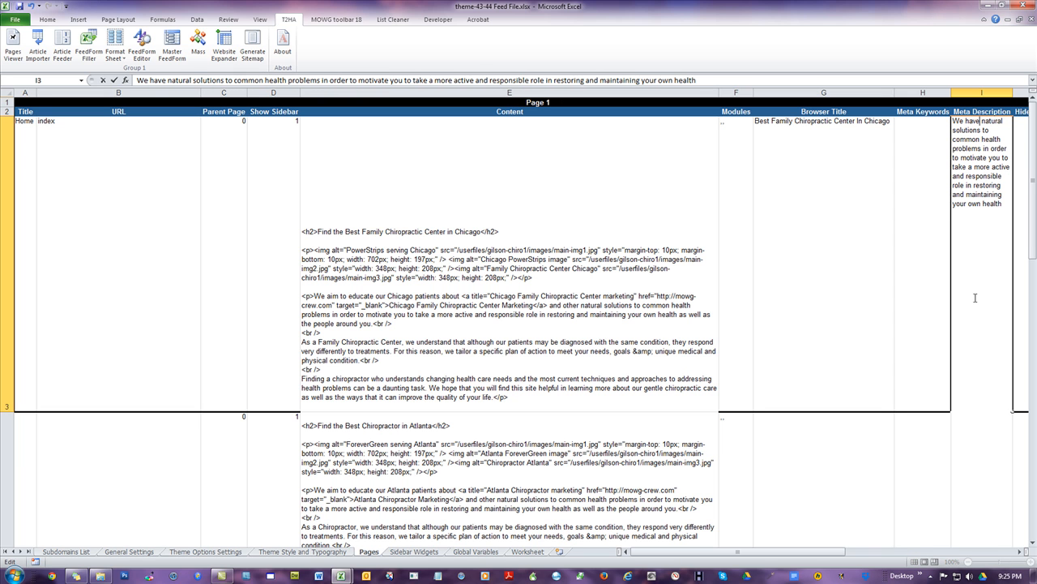
pyautogui.doubleClick(977, 203)
pyautogui.press('Delete')
pyautogui.moveTo(1005, 195); pyautogui.dragTo(953, 196)
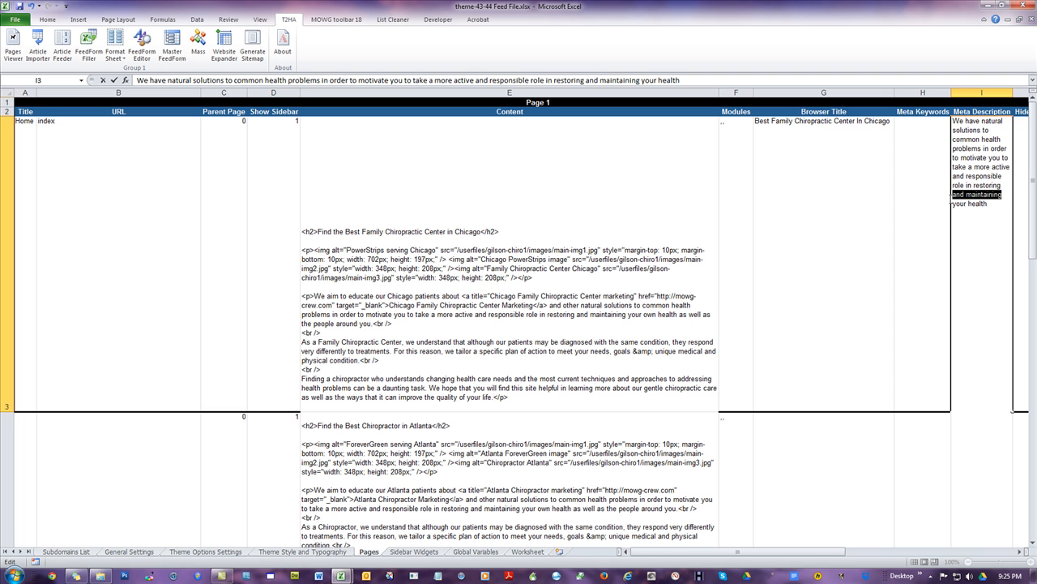
pyautogui.press('Delete')
pyautogui.press('Delete')
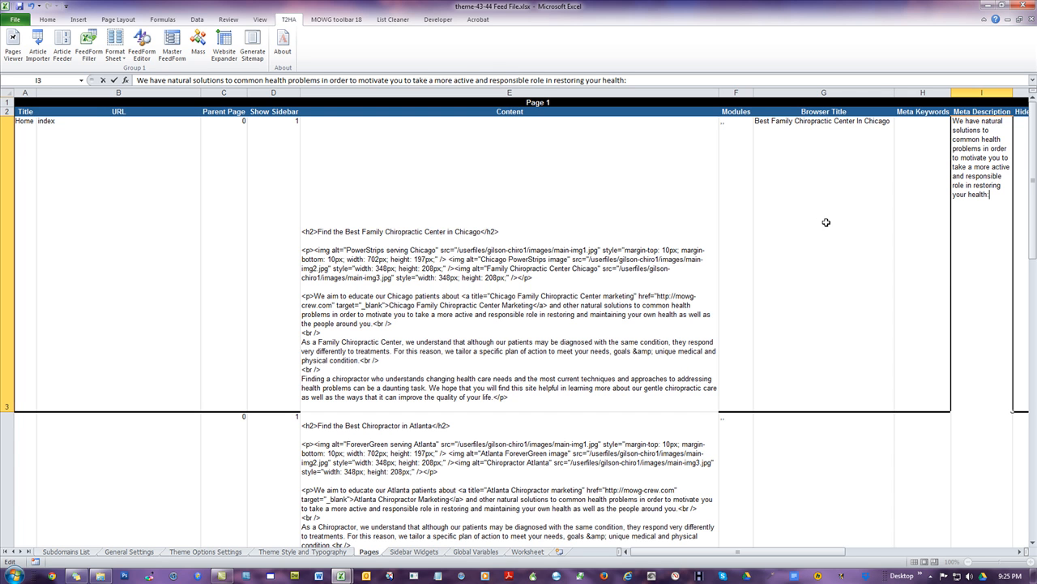
# Condense the middle of I3's meta description to "common health problems, to motivate you to take a responsible role".
pyautogui.moveTo(1006, 148); pyautogui.dragTo(984, 148)
pyautogui.press('Delete')
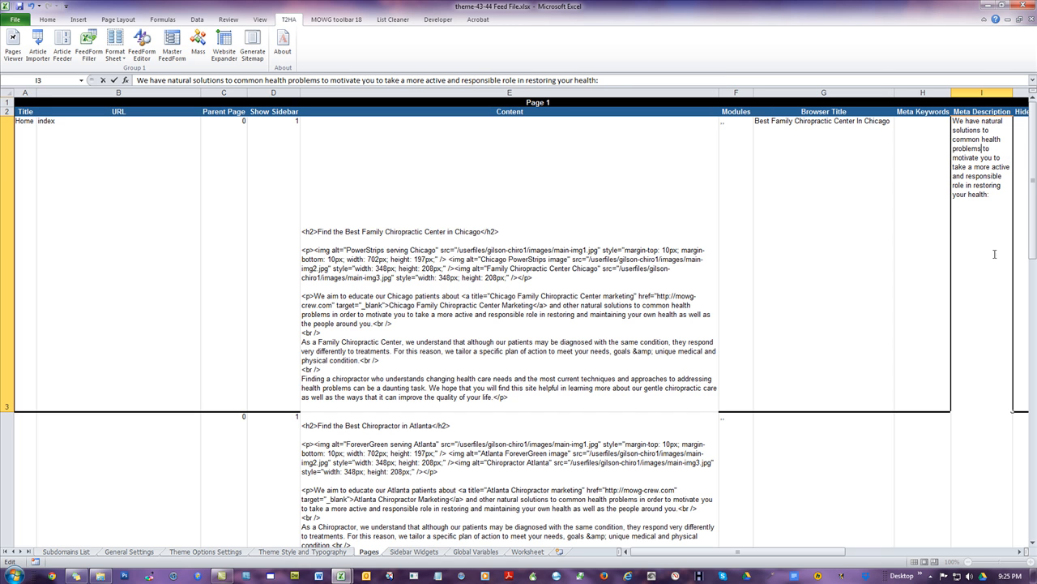
pyautogui.write(',')
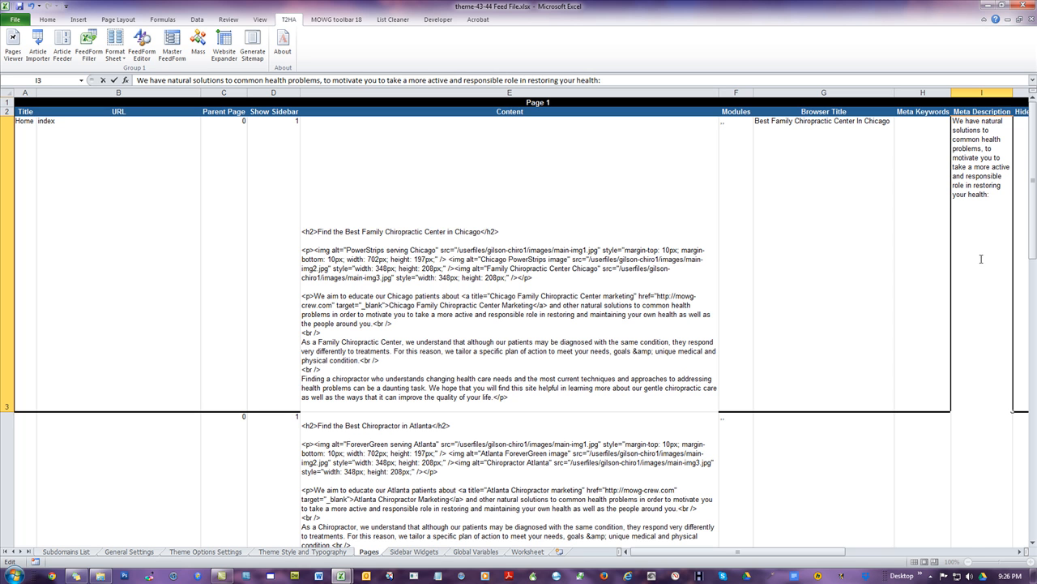
pyautogui.moveTo(992, 170); pyautogui.dragTo(973, 168)
pyautogui.write('n')
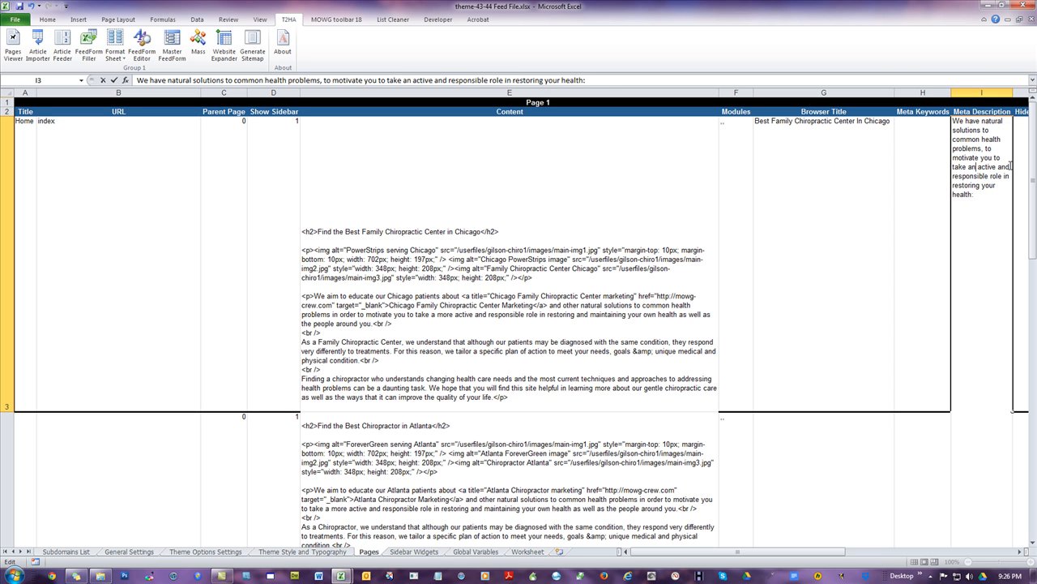
pyautogui.moveTo(1011, 164); pyautogui.dragTo(972, 167)
pyautogui.press('BackSpace')
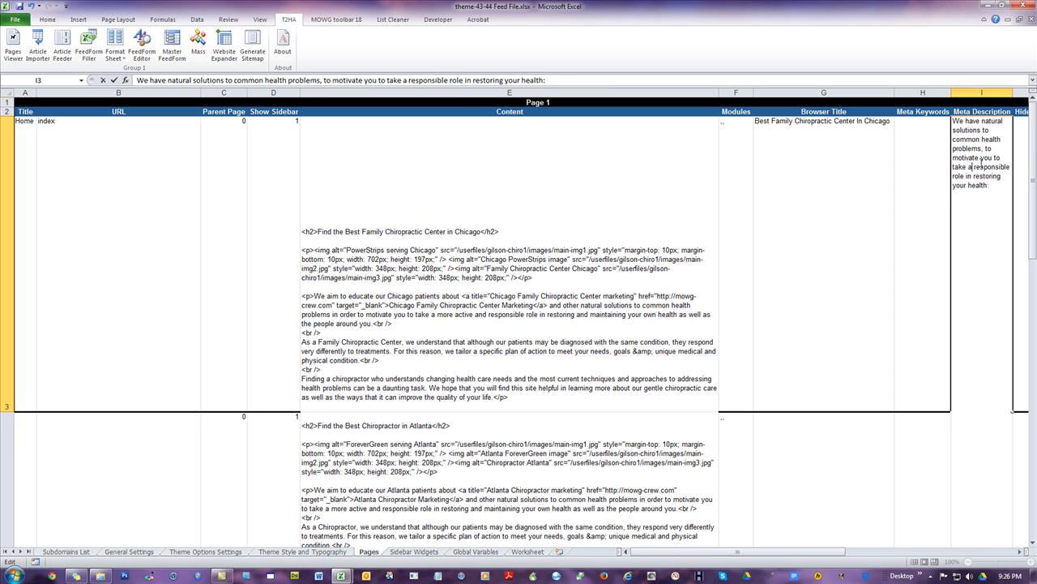
pyautogui.click(872, 199)
pyautogui.click(971, 227)
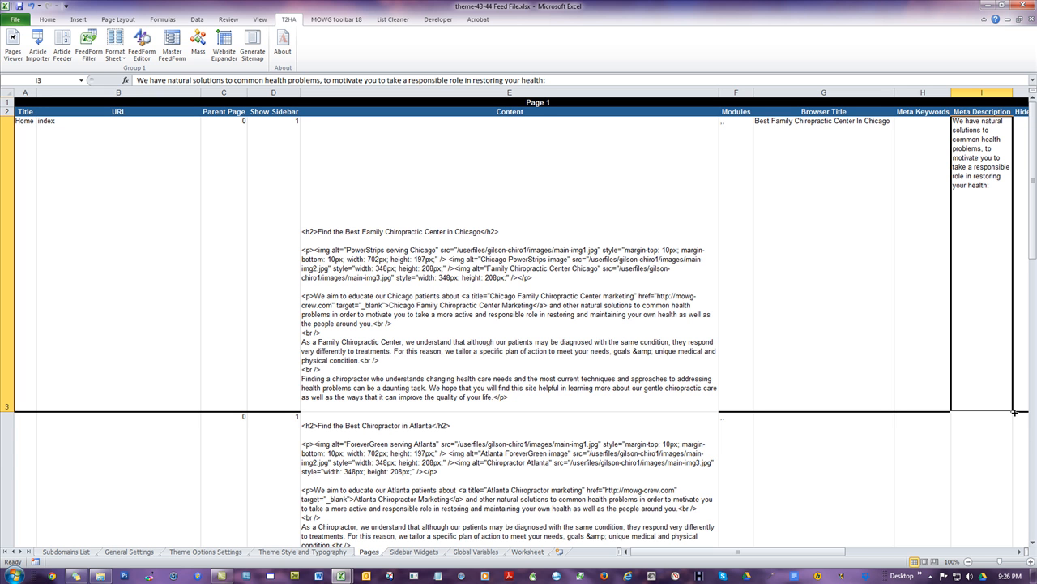
# Fill the meta description from I3 down column I to the last page row.
pyautogui.moveTo(1015, 413); pyautogui.dragTo(986, 453)
pyautogui.click(650, 420)
pyautogui.scroll(20, 653, 341)
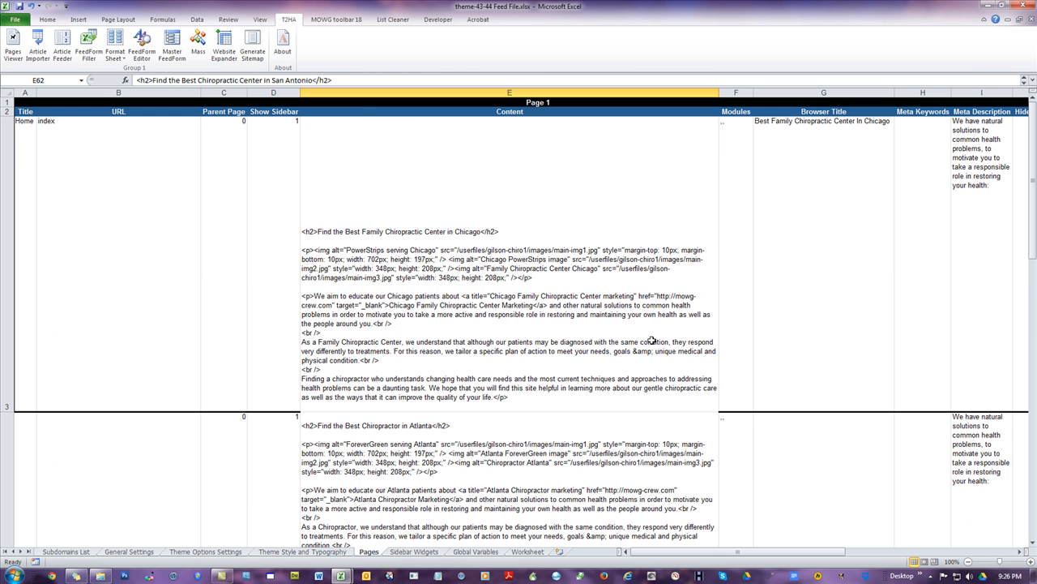
pyautogui.click(78, 178)
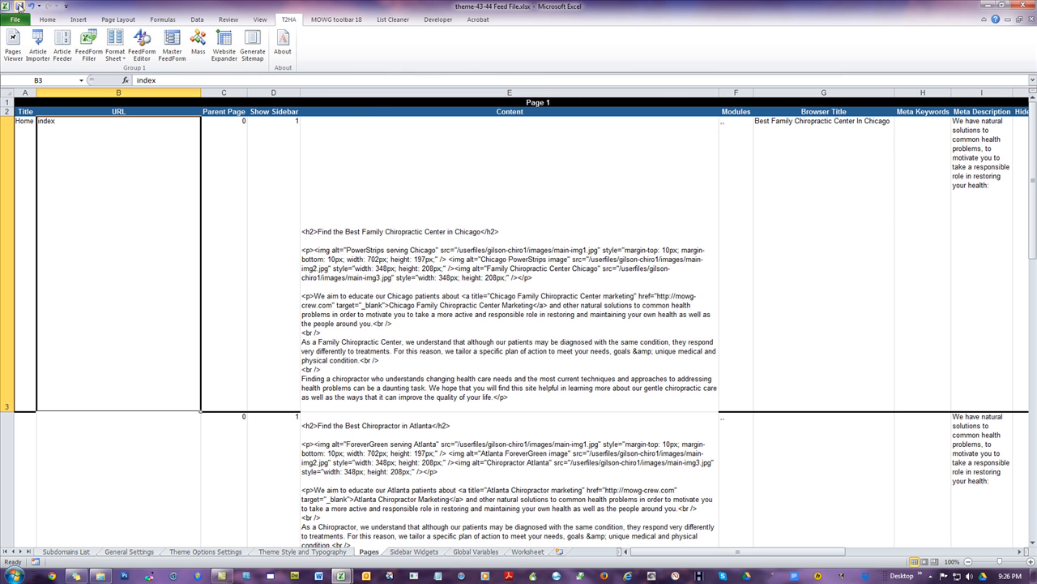
# Compare the browser titles with the meta descriptions for the pages in rows 3 to 5.
pyautogui.click(979, 162)
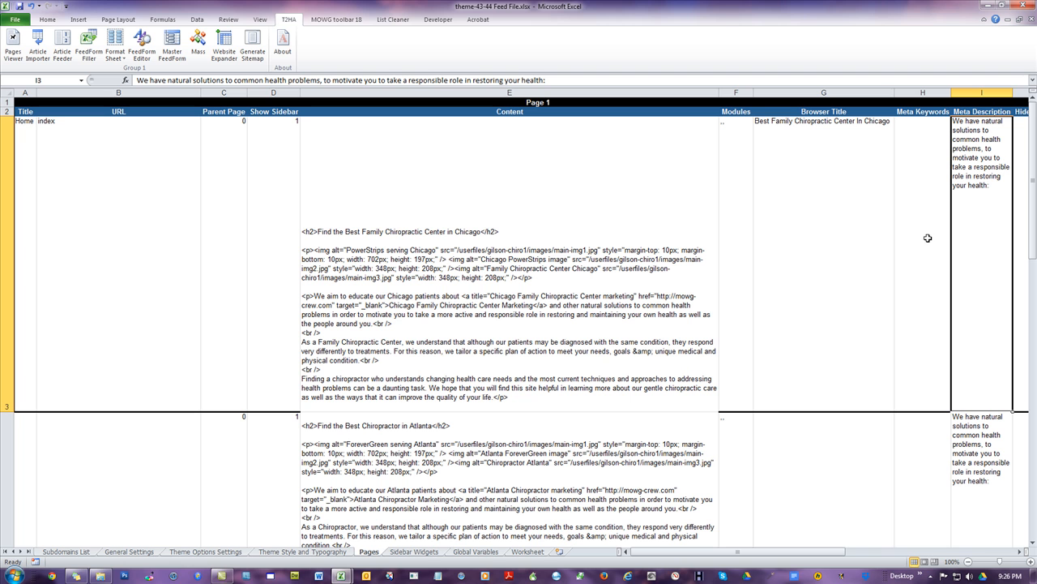
pyautogui.click(796, 168)
pyautogui.click(787, 472)
pyautogui.scroll(-1, 865, 354)
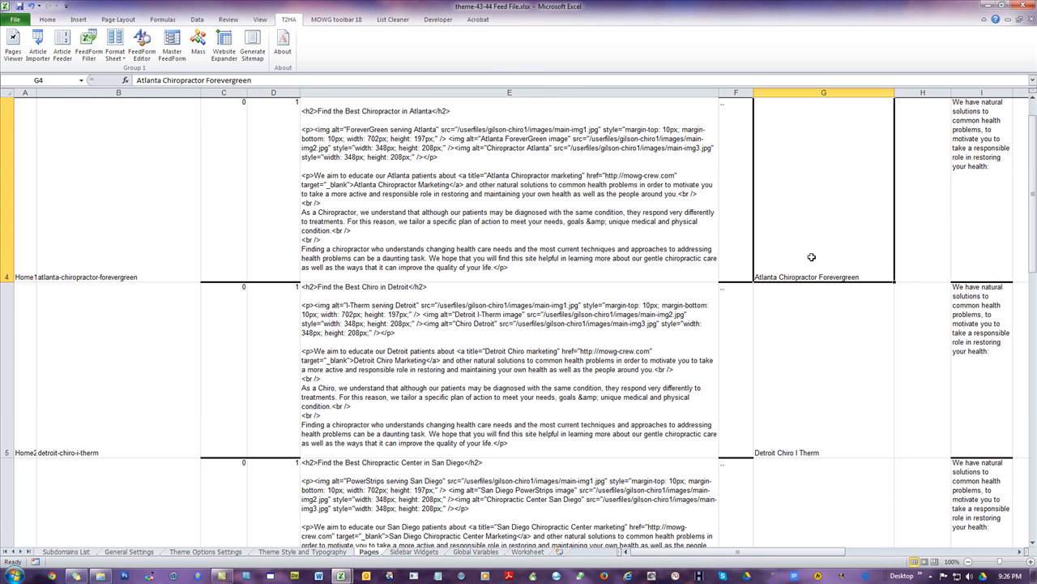
pyautogui.click(981, 176)
pyautogui.click(814, 360)
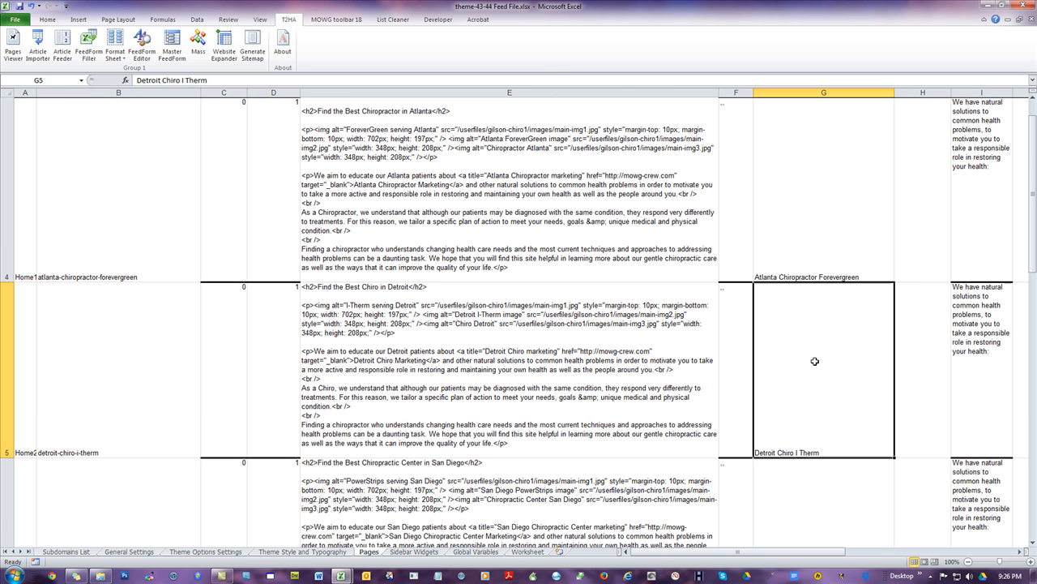
pyautogui.click(985, 350)
# Replace every "I Therm" in the Browser Title column G with "I-Therm".
pyautogui.click(808, 446)
pyautogui.doubleClick(824, 451)
pyautogui.moveTo(818, 452); pyautogui.dragTo(799, 452)
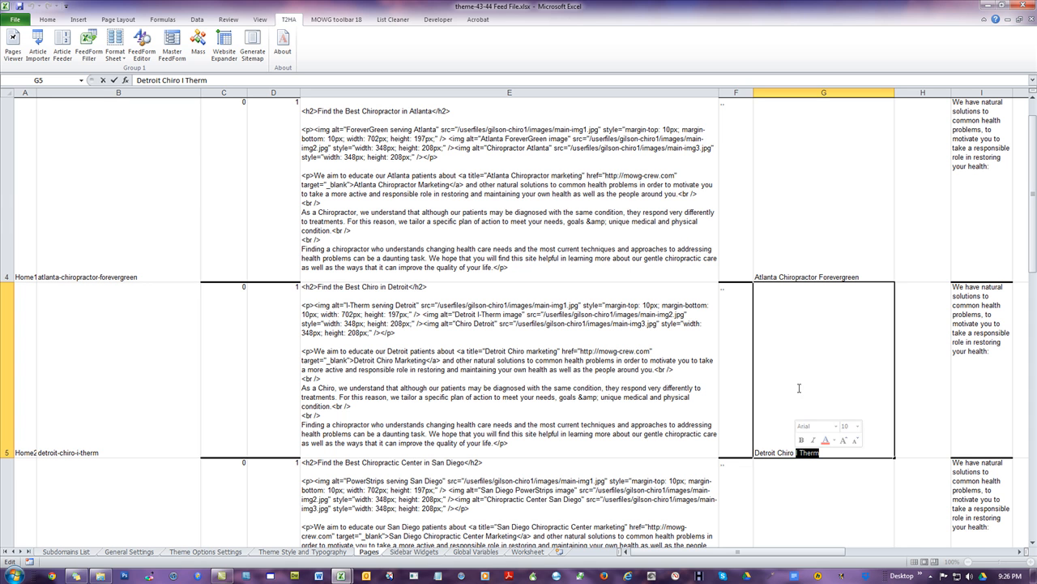
pyautogui.press('Escape')
pyautogui.hotkey('ctrl', 'h')
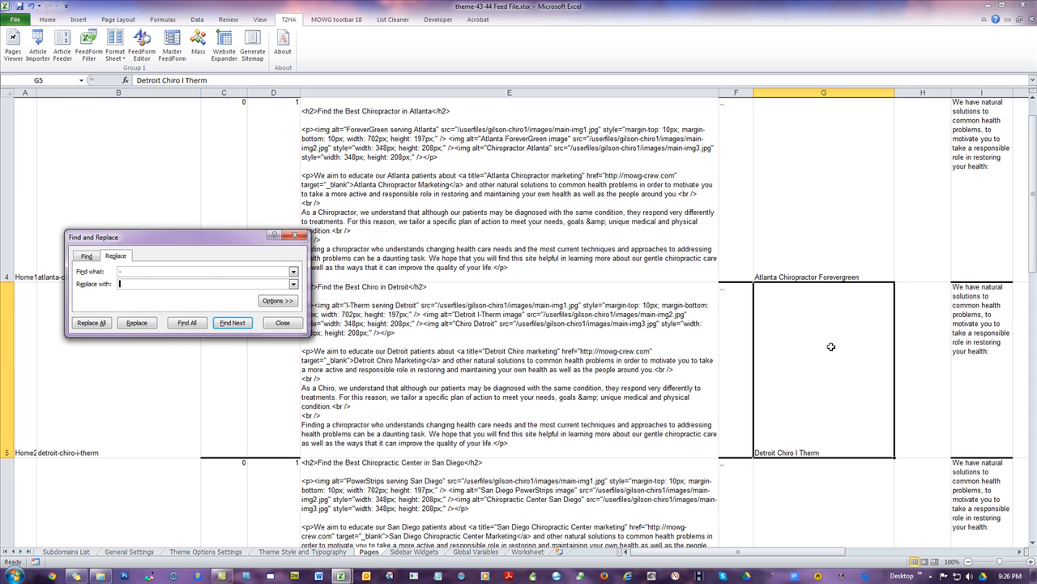
pyautogui.write('I Therm')
pyautogui.write('I Therm')
pyautogui.click(809, 92)
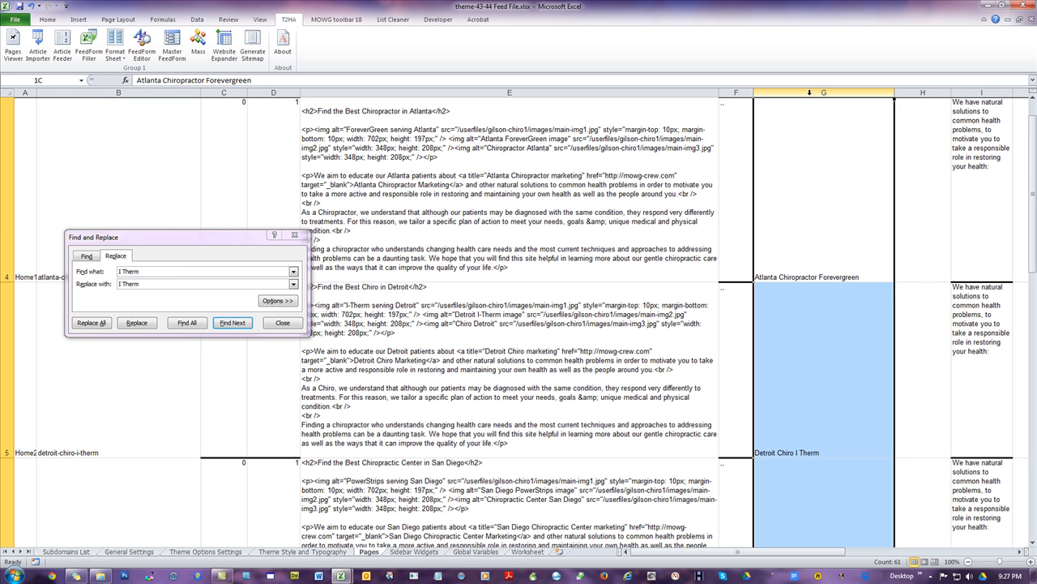
pyautogui.click(124, 284)
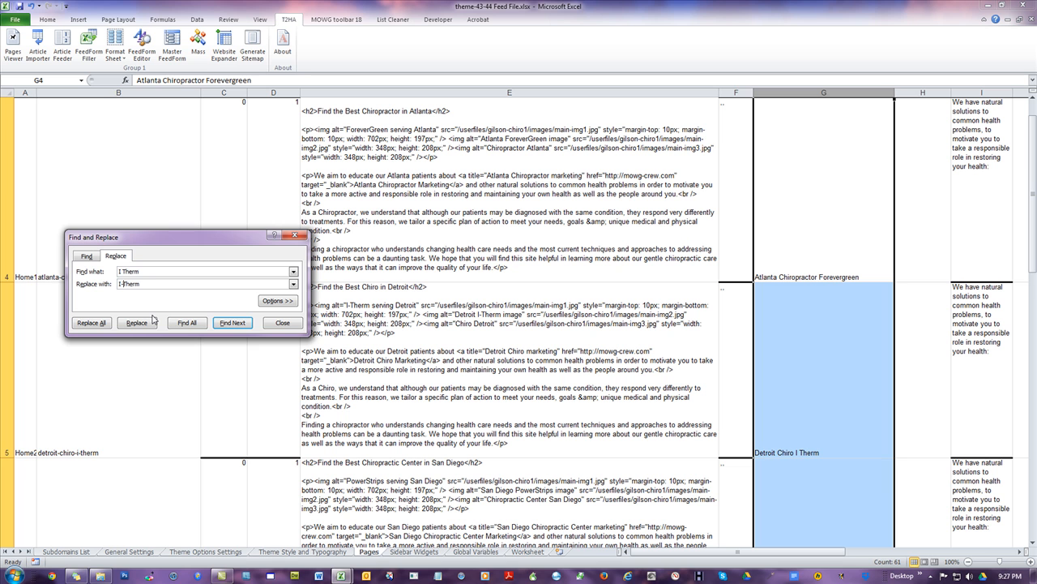
pyautogui.click(101, 328)
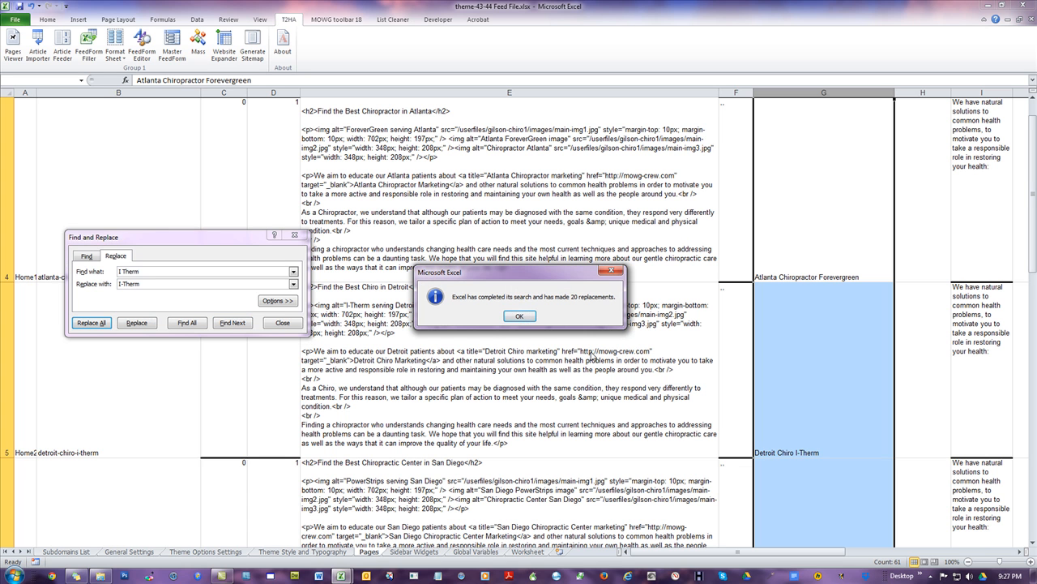
pyautogui.click(519, 316)
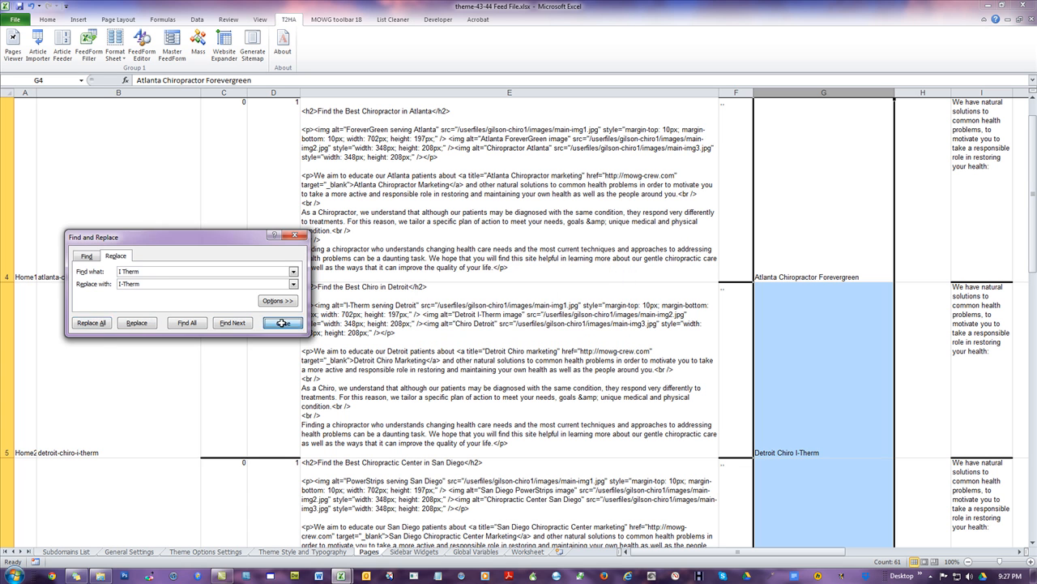
pyautogui.click(282, 324)
# Check the corrected browser titles down column G and save the feed workbook.
pyautogui.click(605, 203)
pyautogui.scroll(-1, 815, 328)
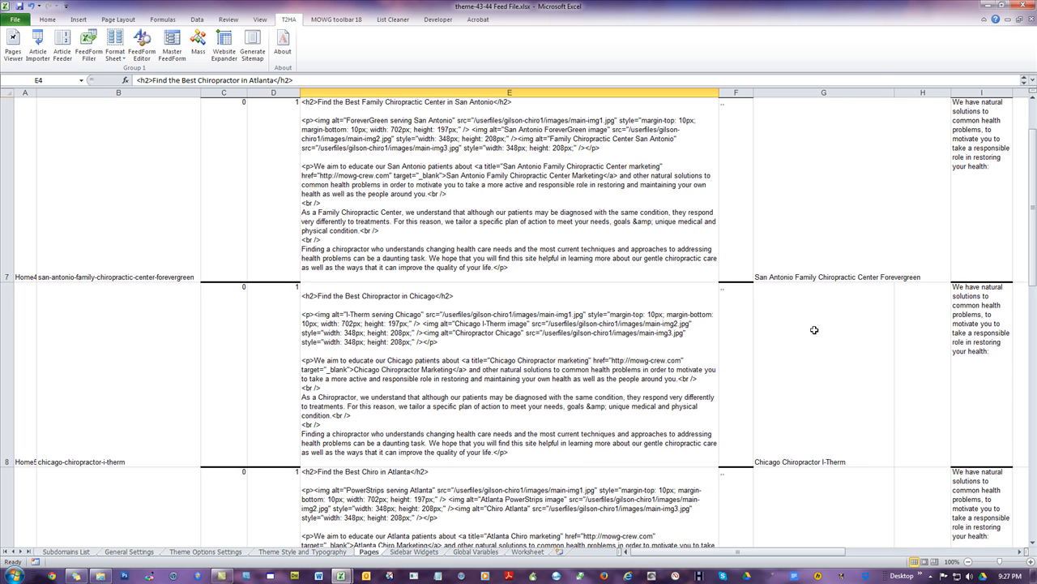
pyautogui.scroll(2, 815, 330)
pyautogui.click(70, 185)
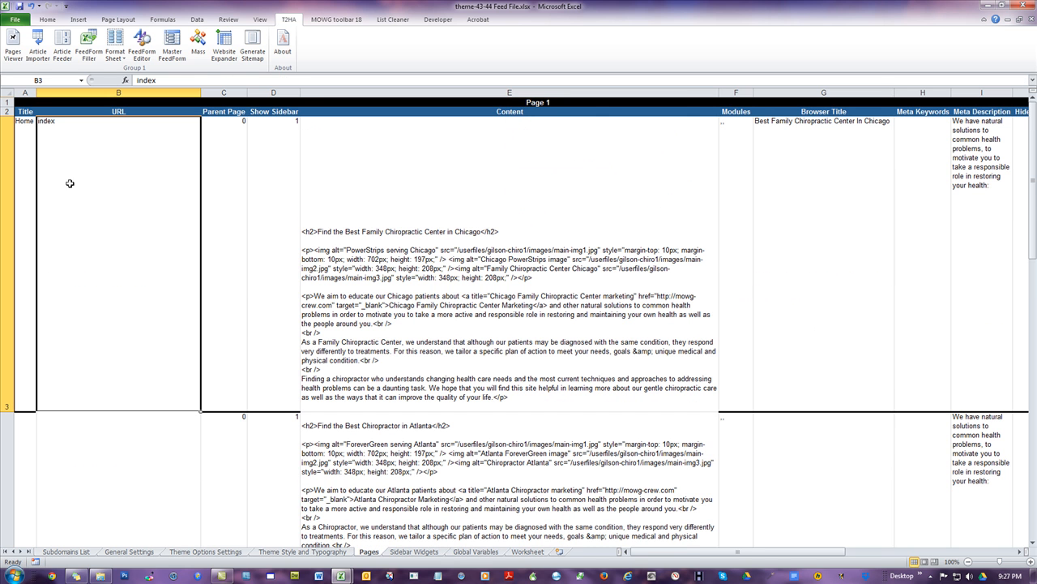
pyautogui.click(19, 8)
# Examine the Hide in Menu values in column J for the home page and the pages below it.
pyautogui.moveTo(764, 551); pyautogui.dragTo(672, 569)
pyautogui.click(1022, 552)
pyautogui.click(1022, 552)
pyautogui.click(798, 144)
pyautogui.click(812, 436)
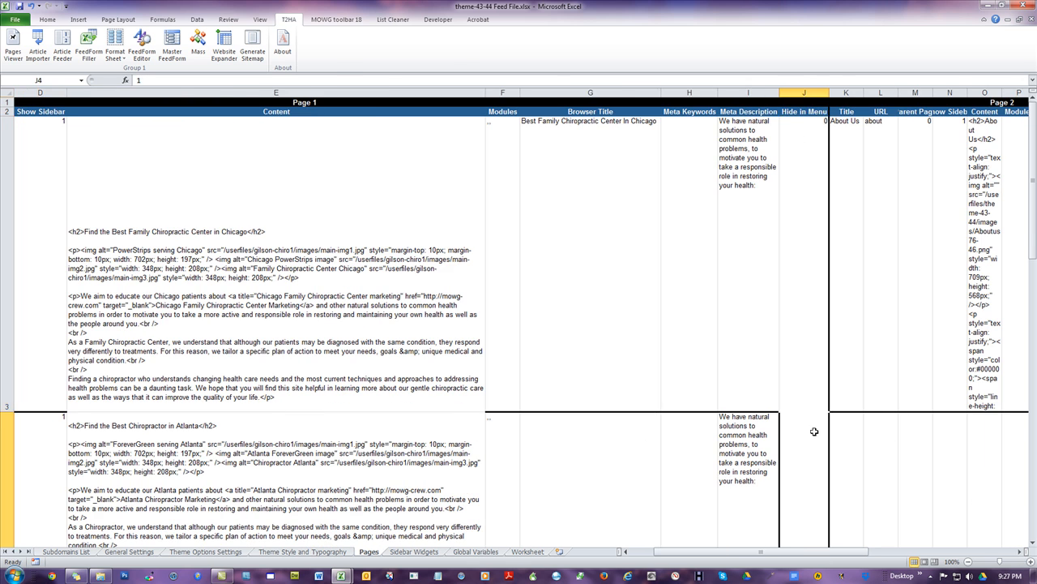
pyautogui.write('1')
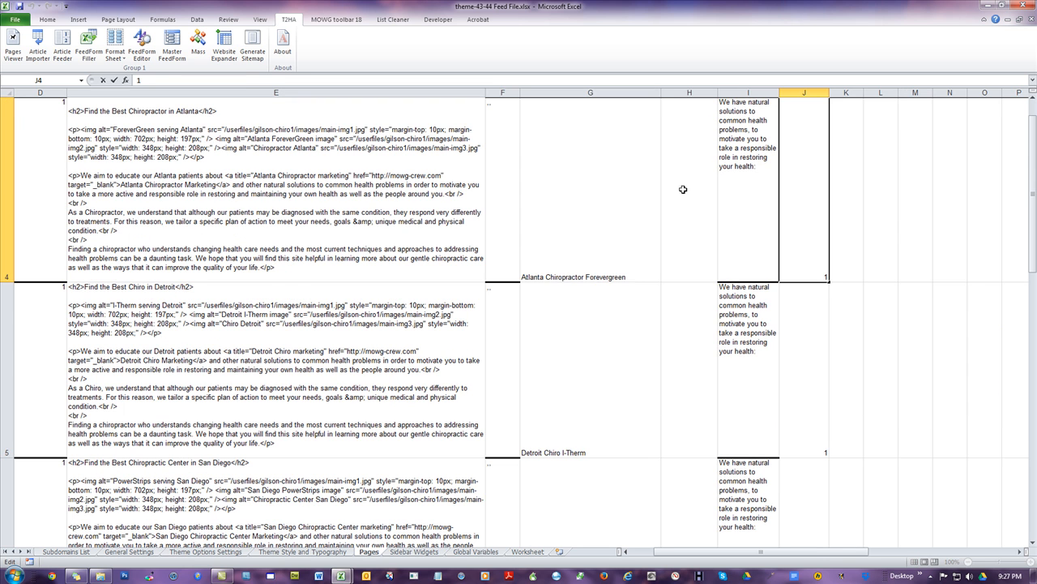
pyautogui.click(641, 197)
pyautogui.scroll(1, 845, 287)
pyautogui.click(812, 168)
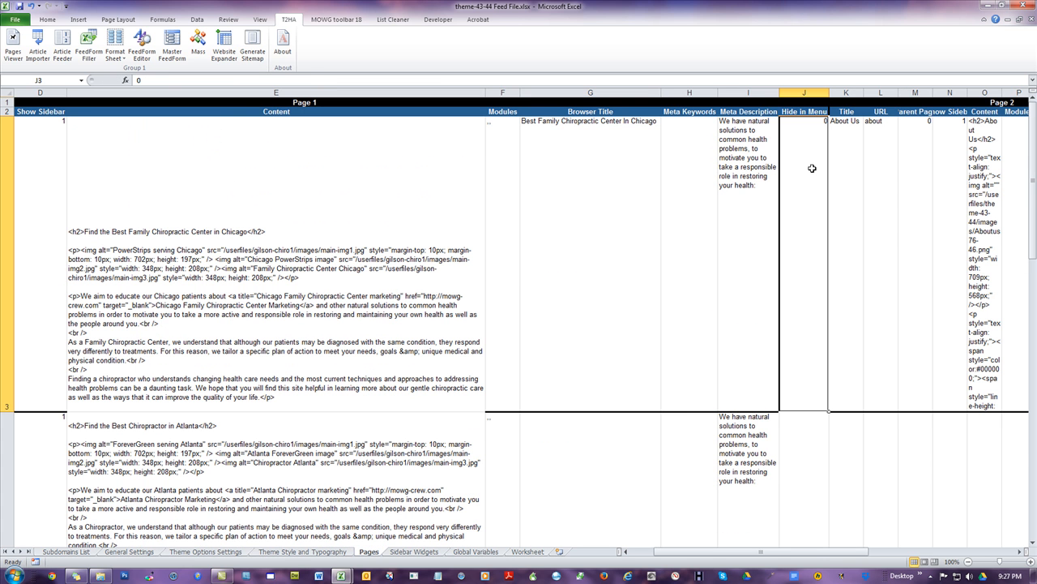
# Check the Show Sidebar values in D3 and D4 and review the page URLs down column B.
pyautogui.click(52, 164)
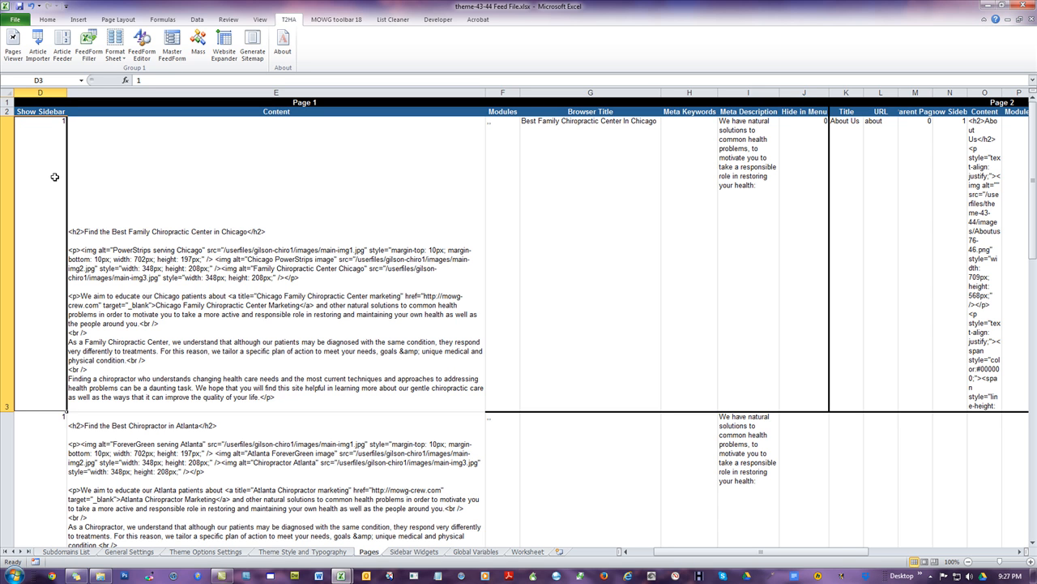
pyautogui.click(38, 428)
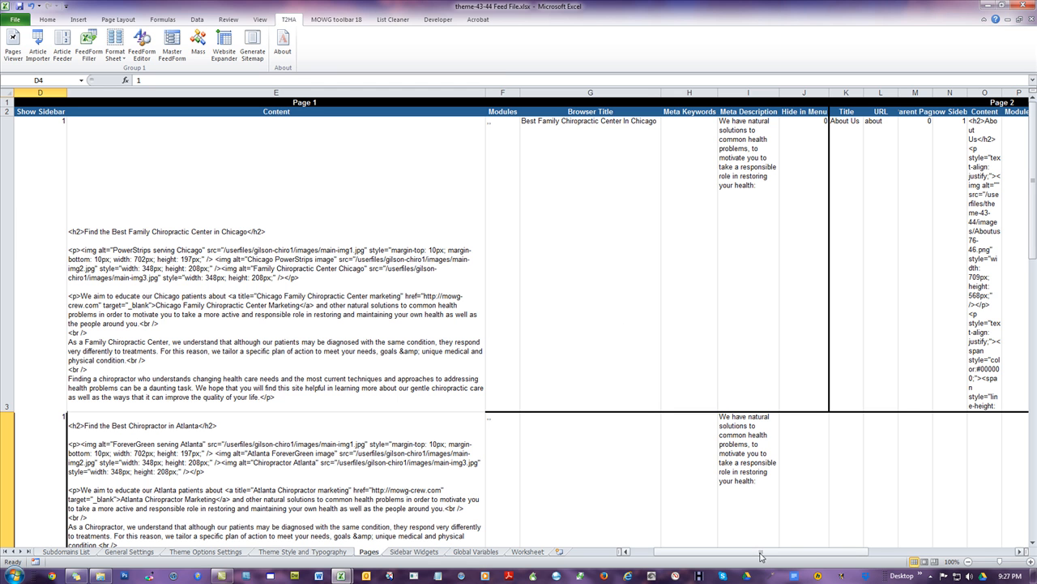
pyautogui.moveTo(728, 546); pyautogui.dragTo(702, 547)
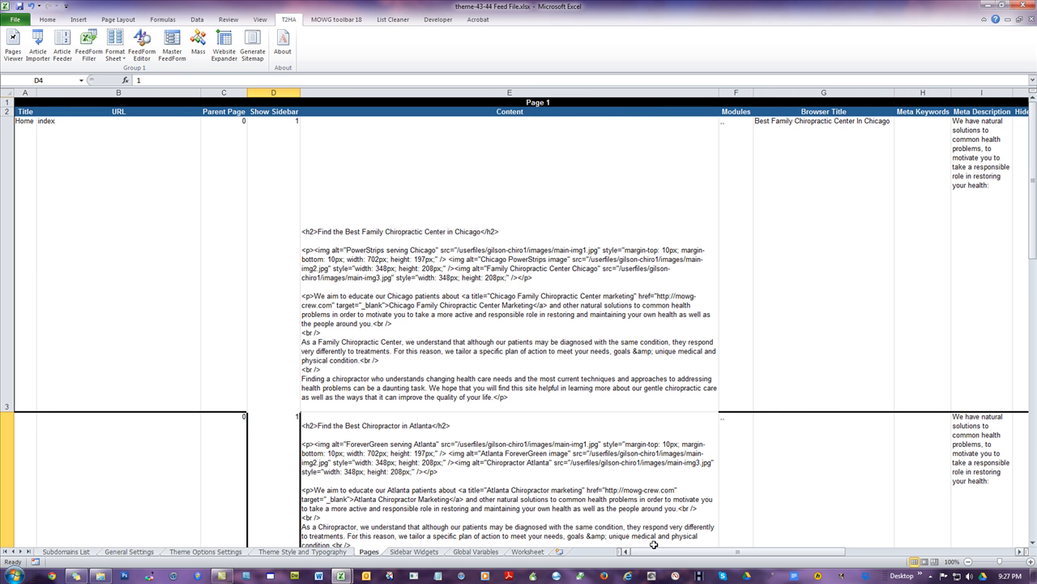
pyautogui.click(191, 450)
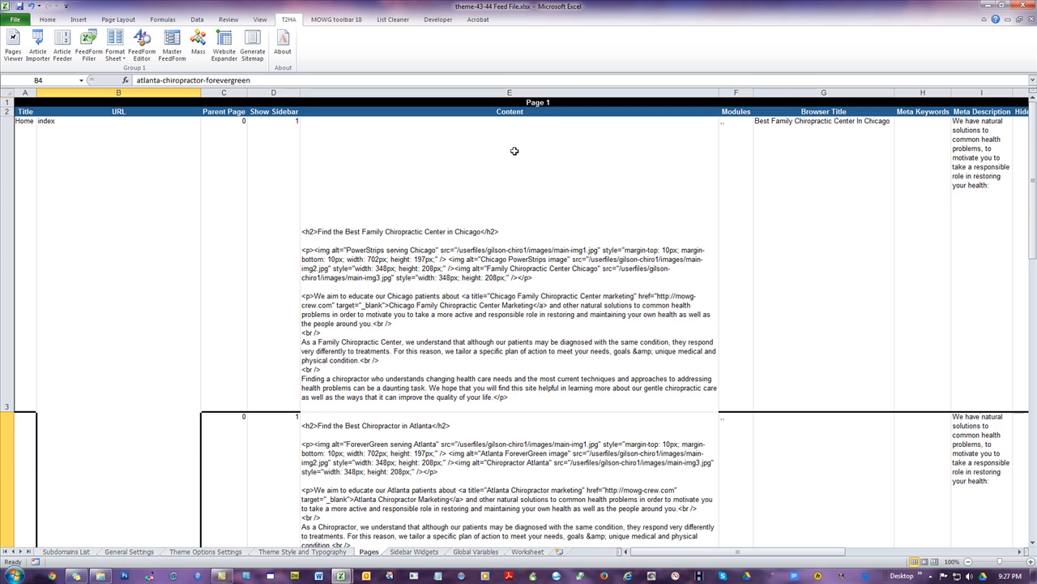
pyautogui.scroll(-5, 548, 286)
pyautogui.scroll(6, 554, 288)
# Examine the horizontal page blocks in row 3 through Page 5 and select the empty columns AY through BN beyond them.
pyautogui.click(5, 167)
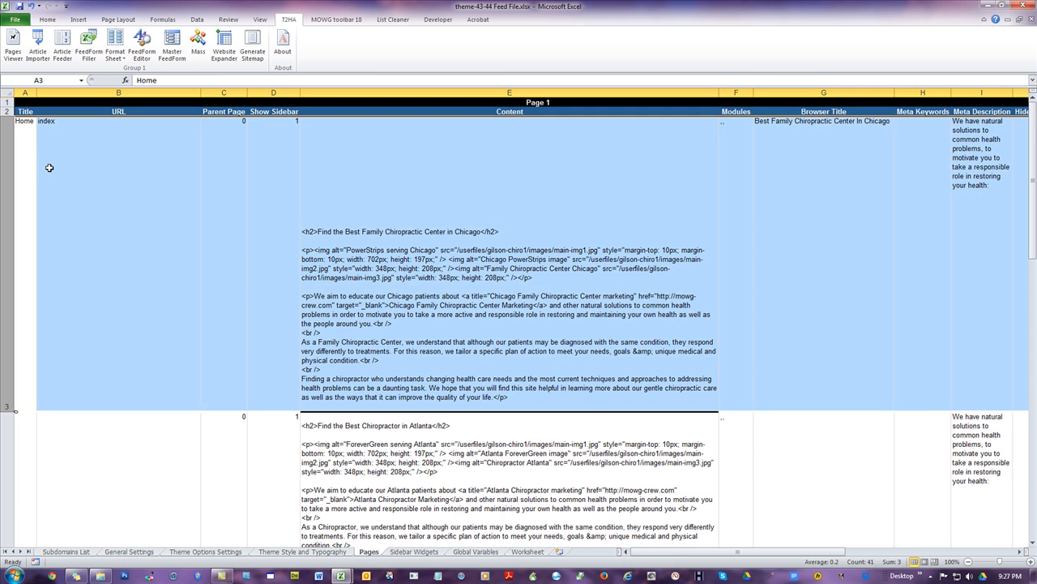
pyautogui.click(6, 176)
pyautogui.click(183, 187)
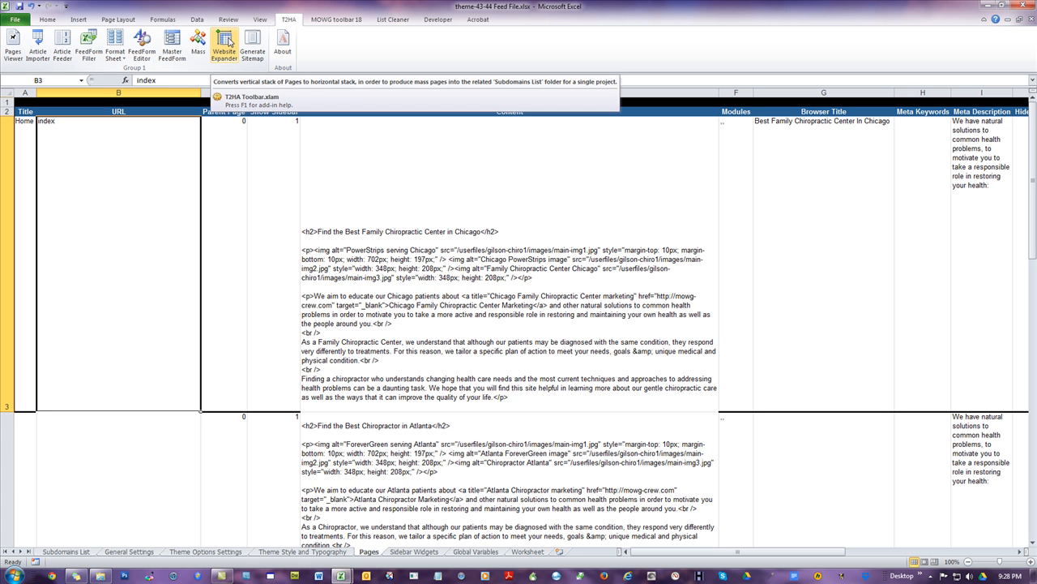
pyautogui.click(231, 42)
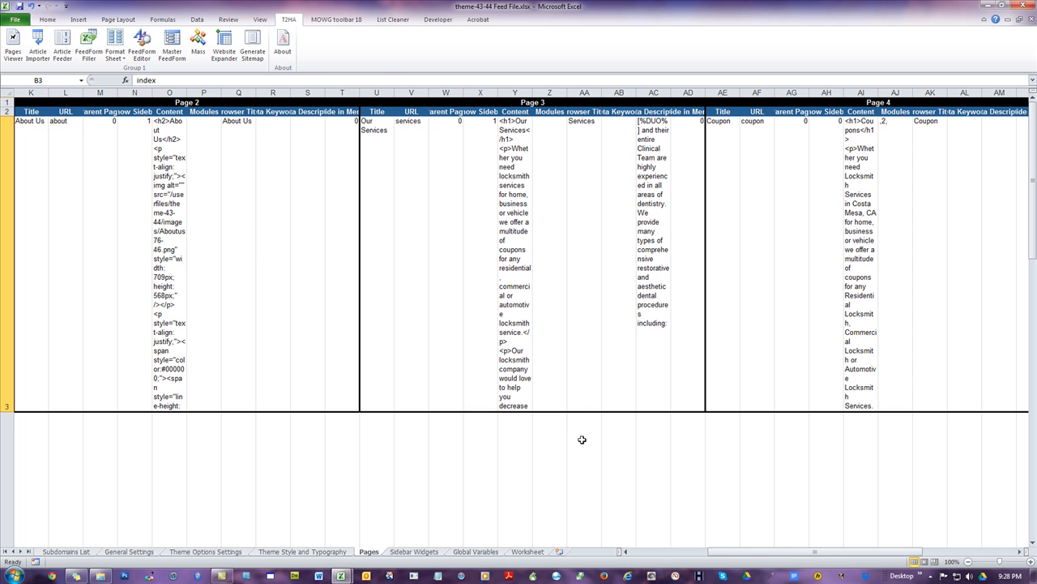
pyautogui.click(6, 216)
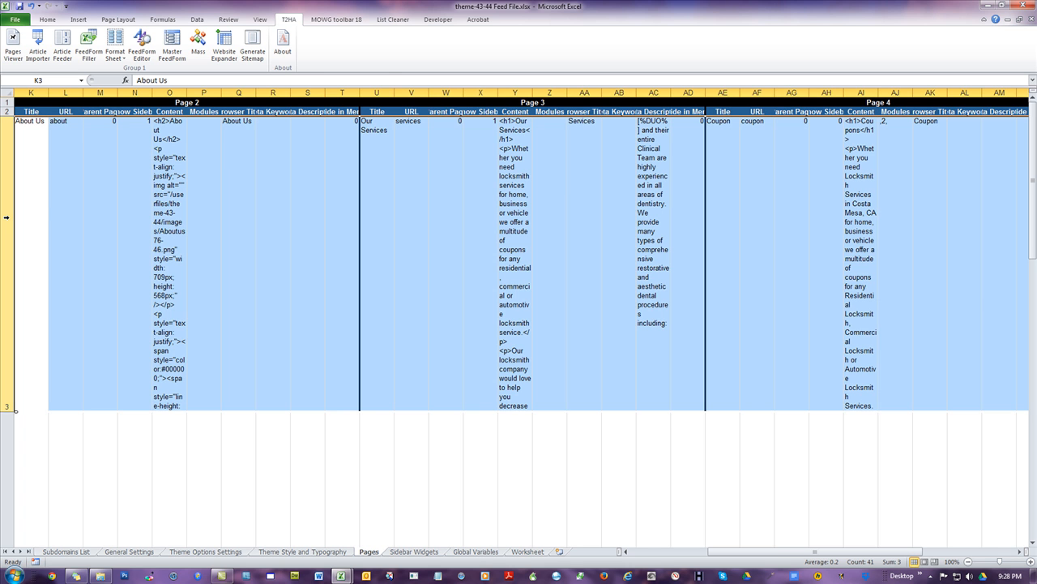
pyautogui.click(603, 438)
pyautogui.moveTo(847, 555); pyautogui.dragTo(950, 565)
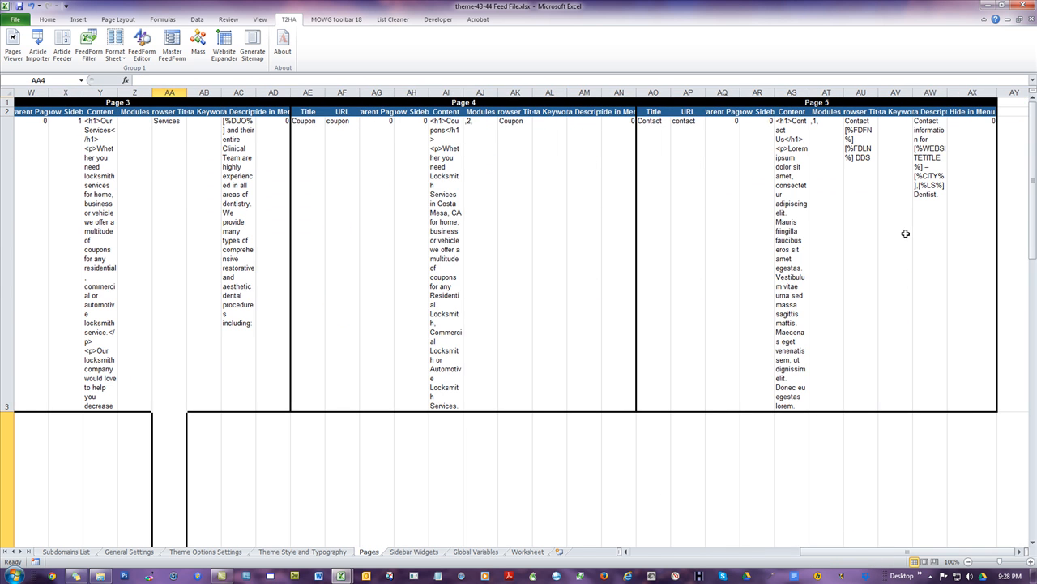
pyautogui.moveTo(1013, 92); pyautogui.dragTo(1029, 93)
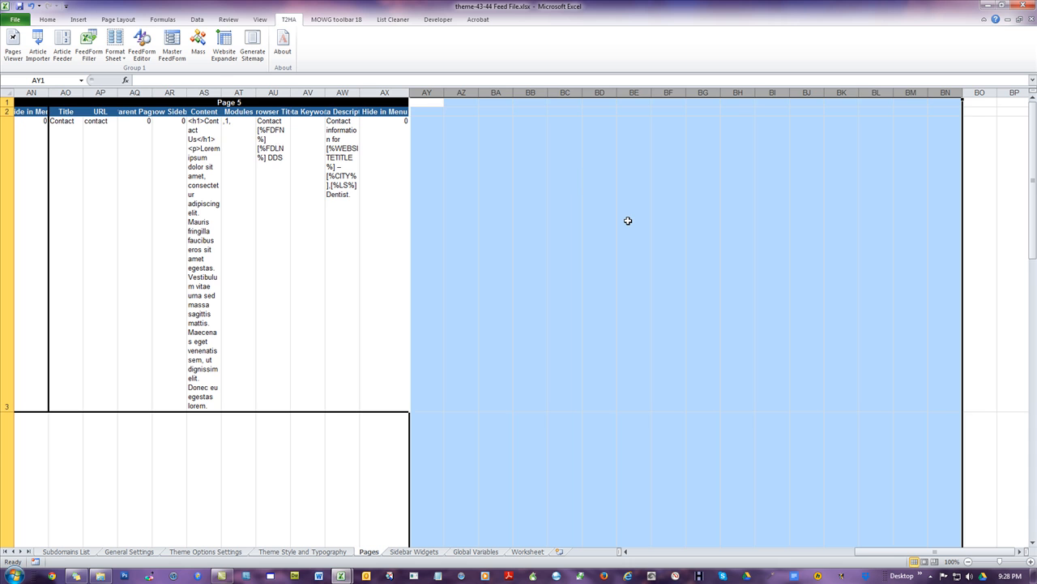
# Delete the selected empty columns AY through BN beyond Page 5 and check that the page blocks end at column AX.
pyautogui.rightClick(583, 161)
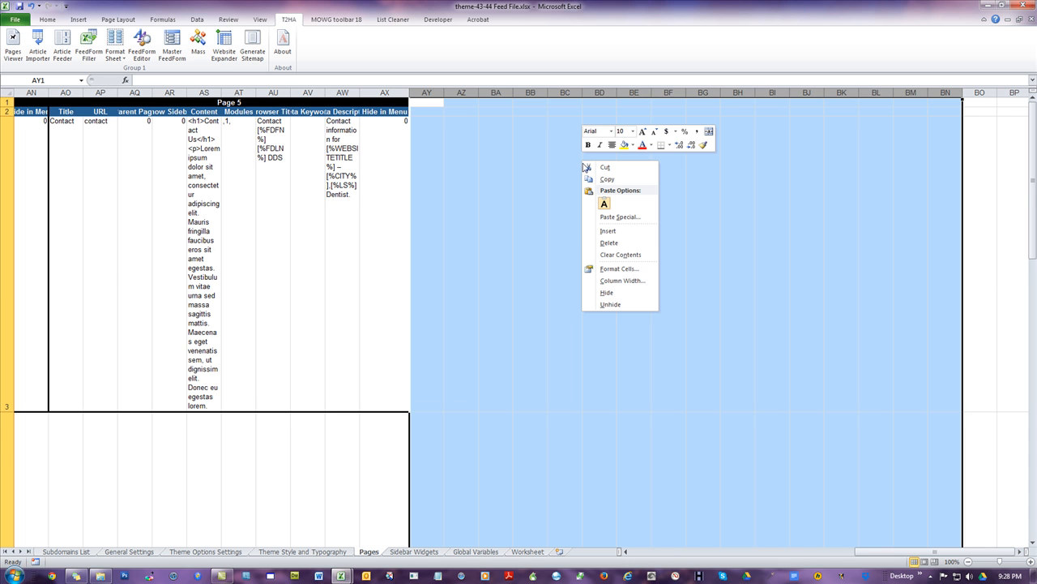
pyautogui.click(623, 243)
pyautogui.click(281, 211)
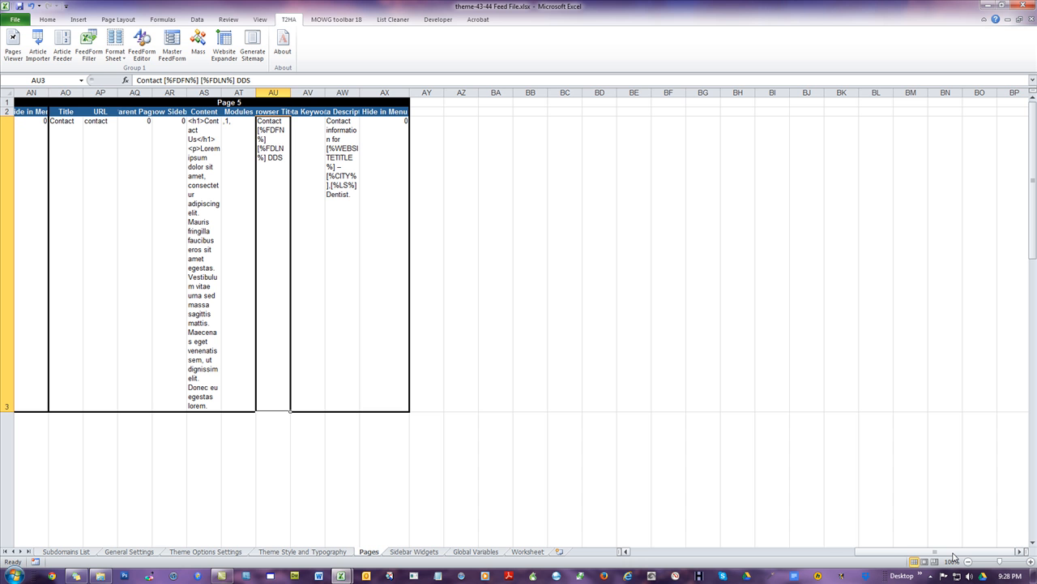
pyautogui.moveTo(954, 557); pyautogui.dragTo(733, 555)
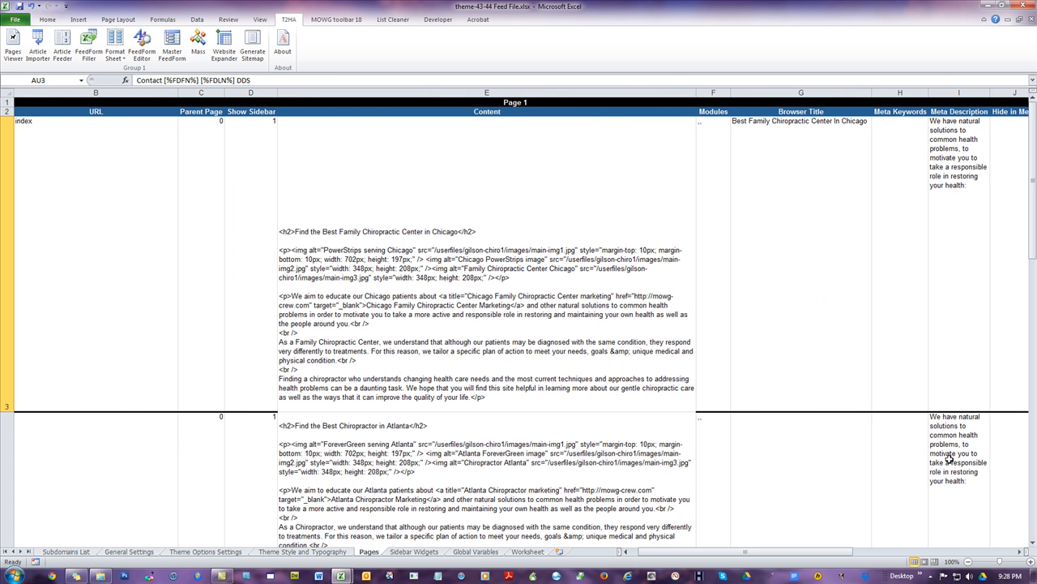
pyautogui.moveTo(645, 553); pyautogui.dragTo(755, 553)
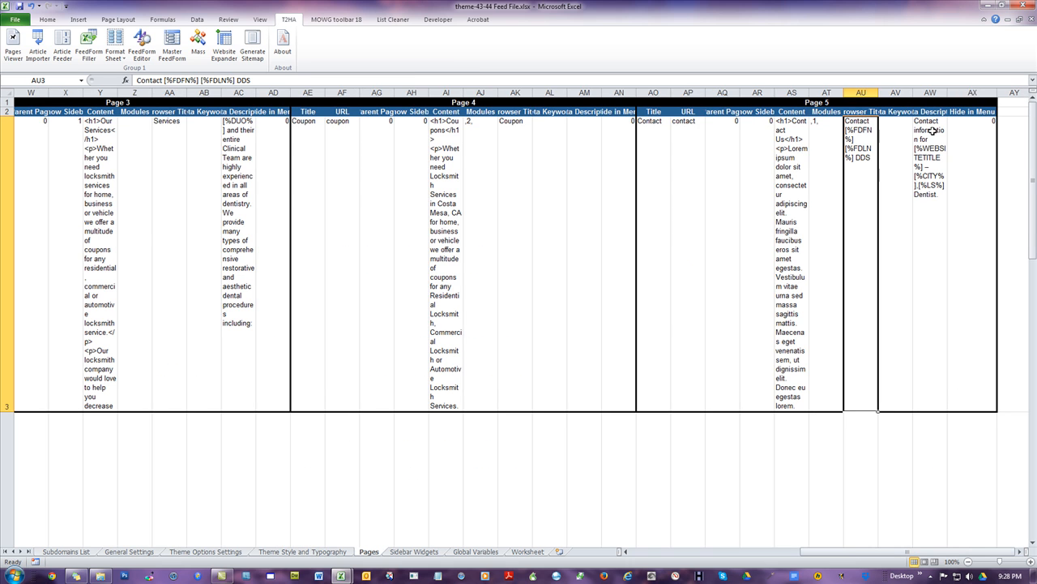
pyautogui.click(1009, 92)
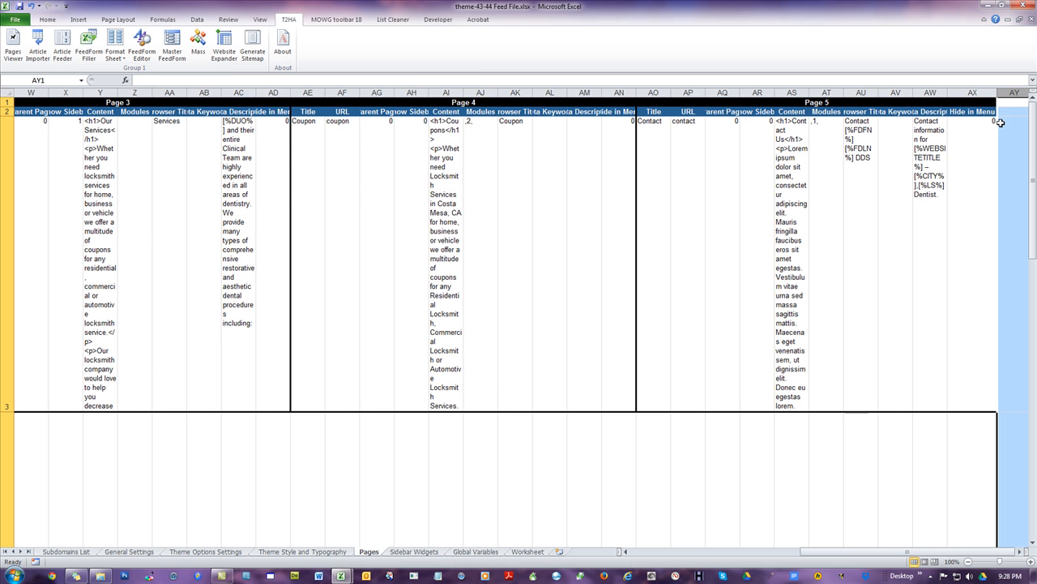
pyautogui.click(392, 430)
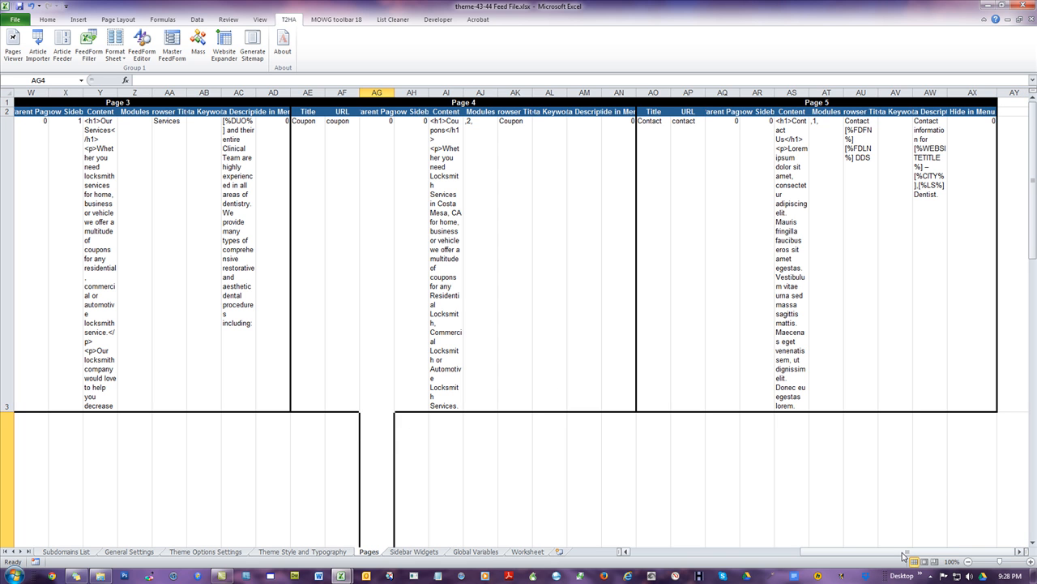
# Run Website Expander on the Pages sheet to spread the stacked pages horizontally and look over the rows below row 3.
pyautogui.moveTo(904, 556); pyautogui.dragTo(736, 556)
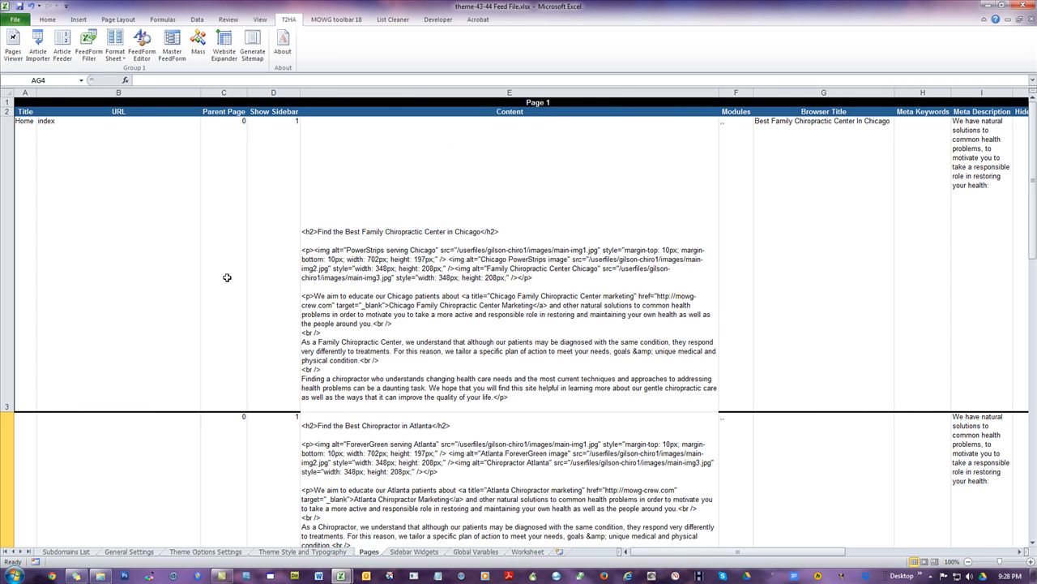
pyautogui.click(224, 48)
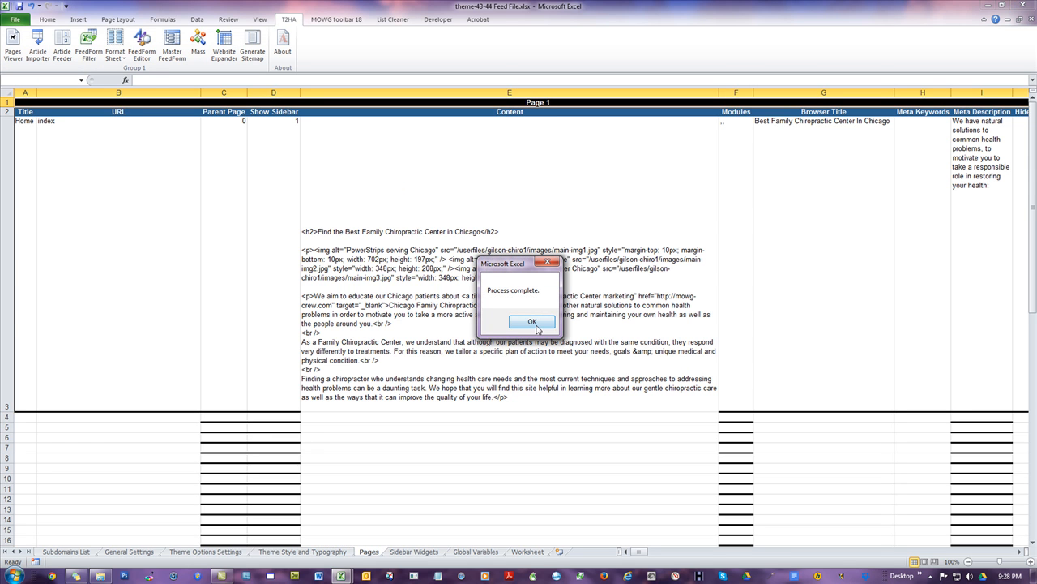
pyautogui.click(531, 321)
pyautogui.scroll(-5, 221, 209)
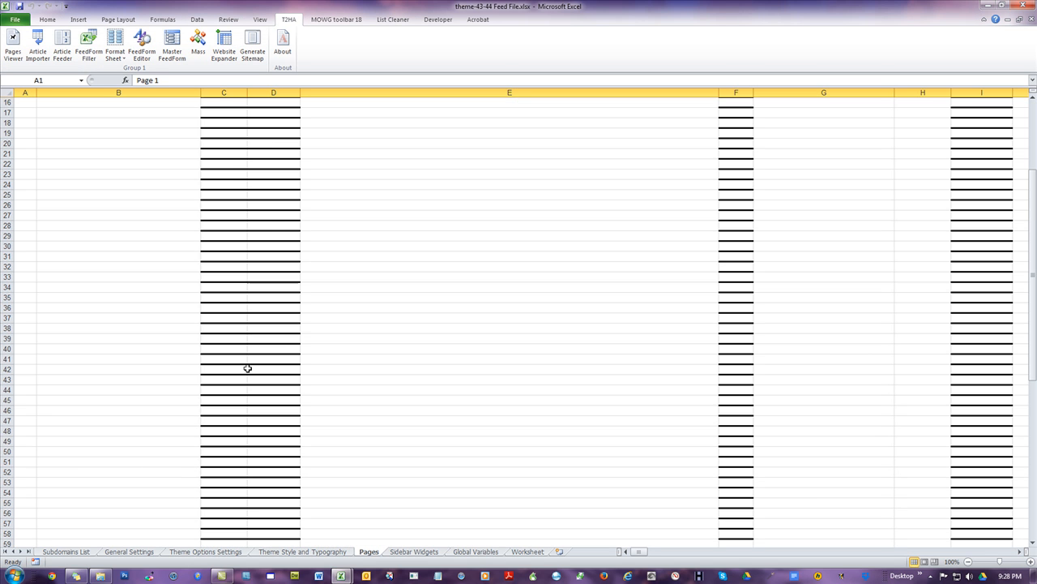
pyautogui.scroll(5, 294, 354)
# Delete the leftover bordered rows 4 through 69 below the expanded page row.
pyautogui.click(6, 415)
pyautogui.scroll(-9, 502, 415)
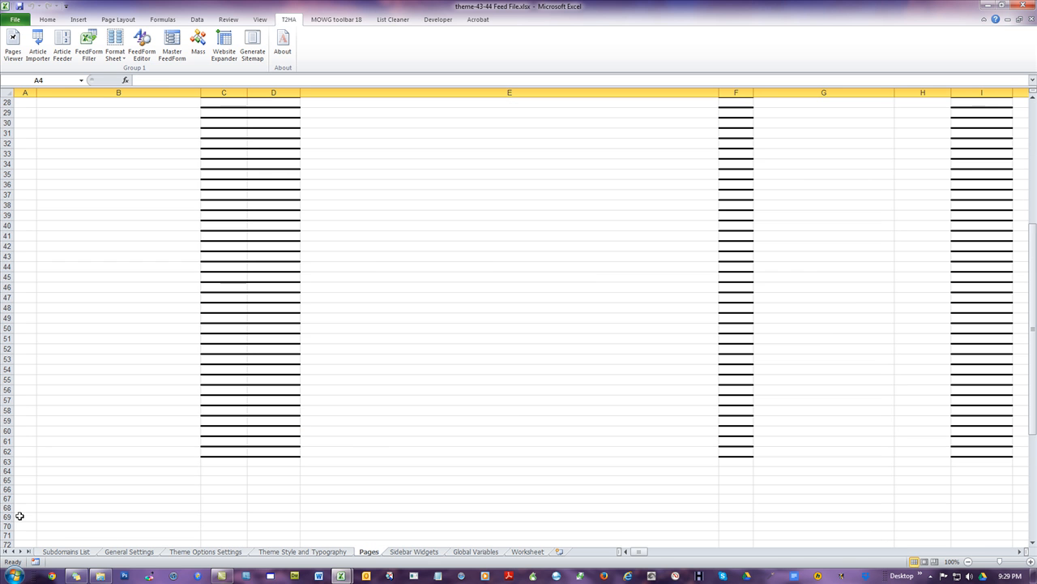
pyautogui.keyDown('shift'); pyautogui.click(8, 517); pyautogui.keyUp('shift')
pyautogui.rightClick(411, 279)
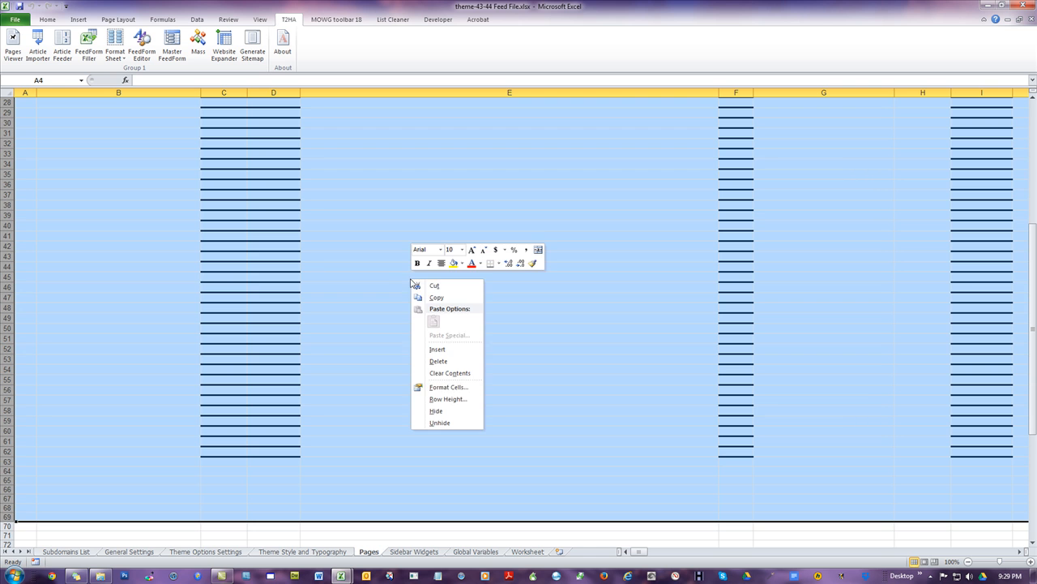
pyautogui.click(476, 365)
pyautogui.click(551, 270)
pyautogui.scroll(1, 653, 389)
pyautogui.click(213, 219)
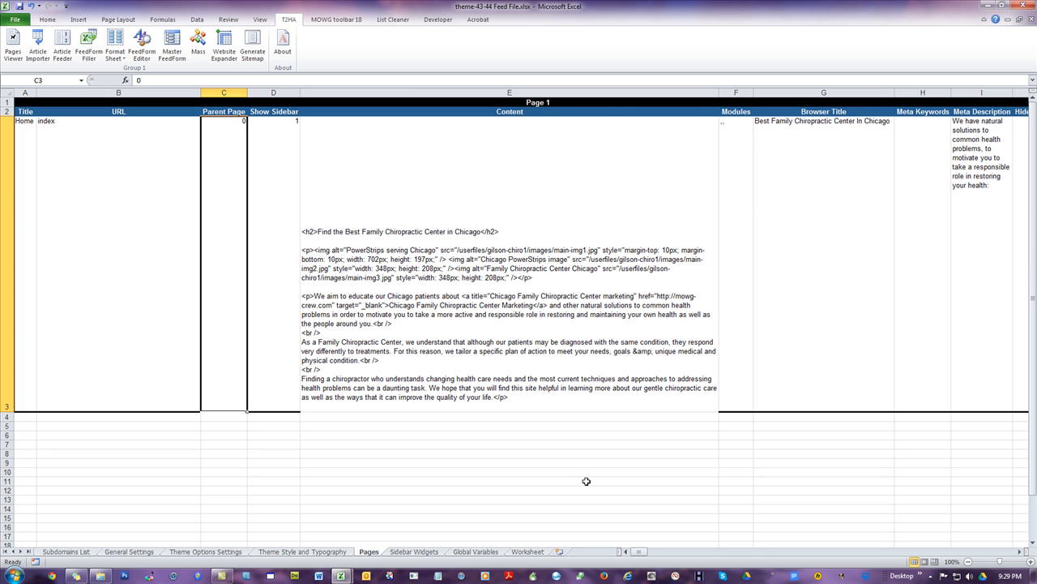
# Examine the titles and Hide in Menu values in the expanded blocks for Pages 43 and 44.
pyautogui.moveTo(641, 552); pyautogui.dragTo(894, 563)
pyautogui.click(548, 145)
pyautogui.click(215, 148)
pyautogui.click(559, 196)
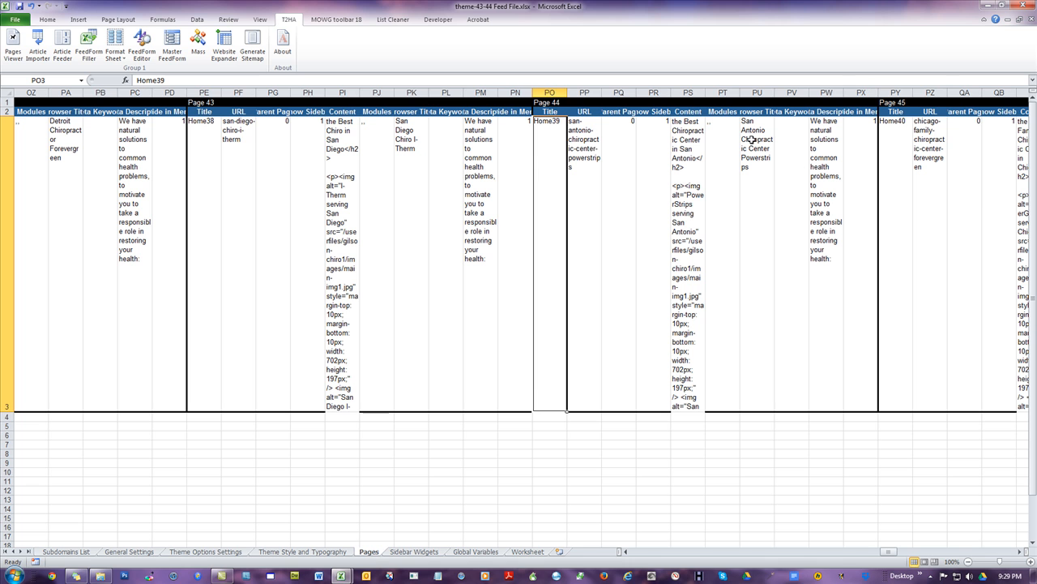
pyautogui.click(521, 139)
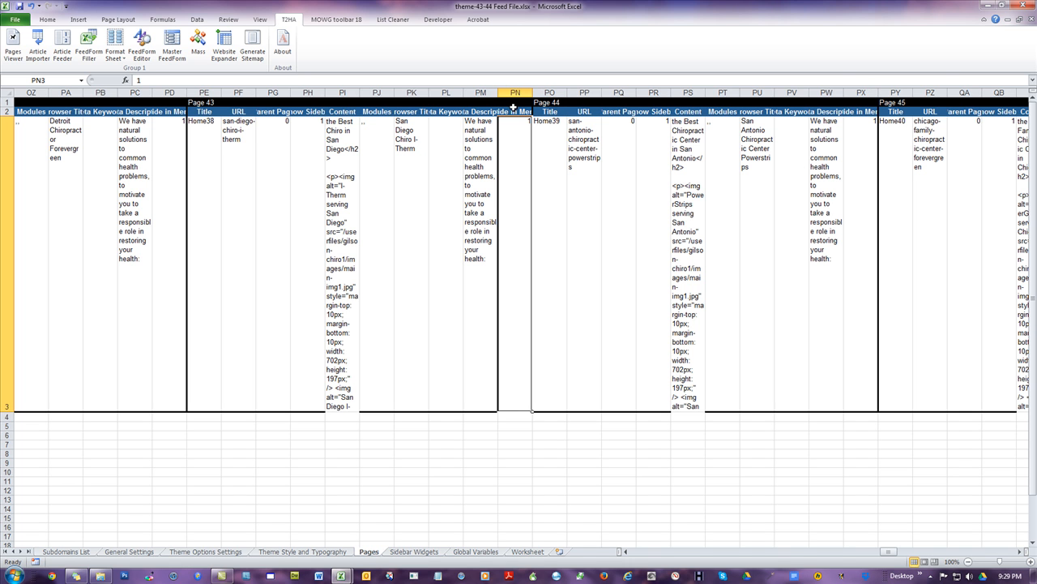
pyautogui.click(855, 133)
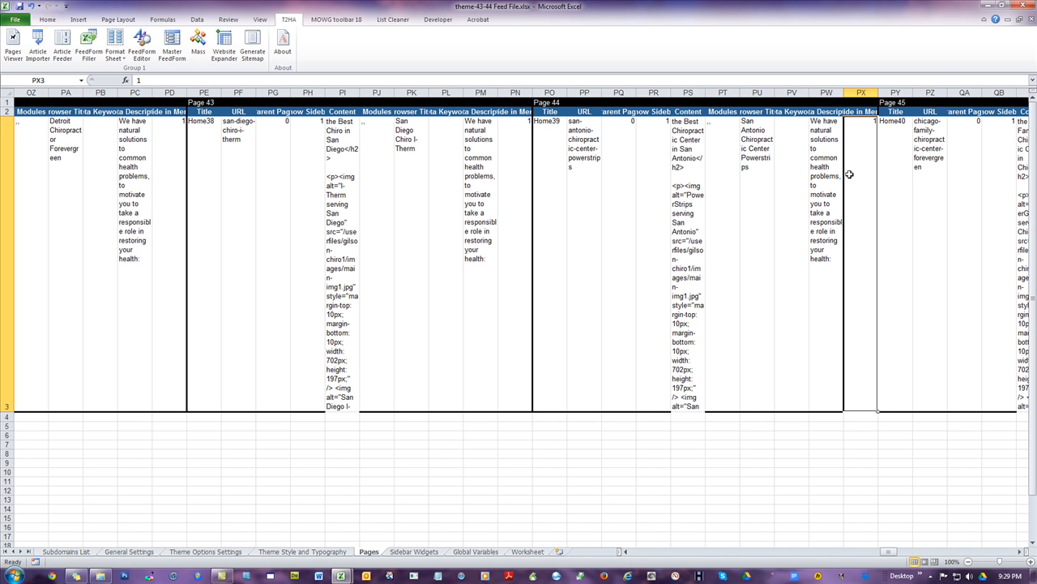
# Check the URLs in PF3, PP3 and PZ3 for Pages 43 through 45.
pyautogui.click(247, 134)
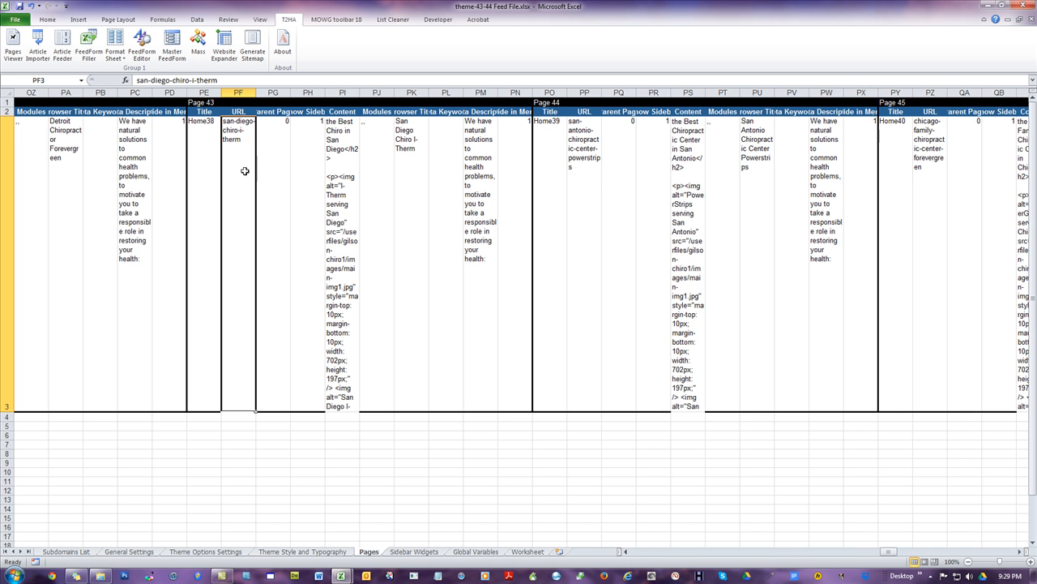
pyautogui.click(588, 139)
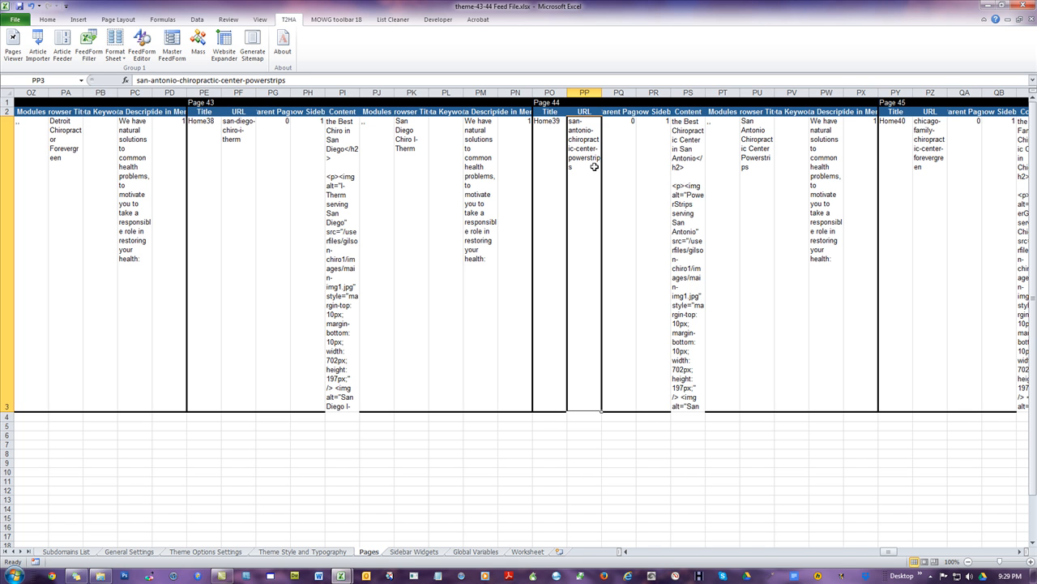
pyautogui.click(936, 152)
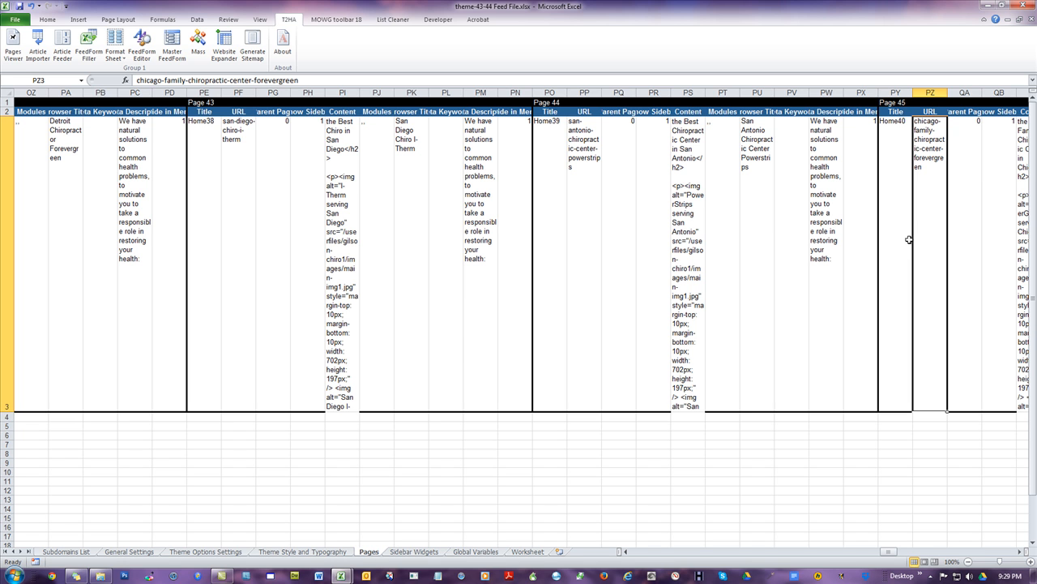
# Widen the Page 43 Content column PI to show its full HTML, and check the Modules cell PJ3.
pyautogui.click(341, 136)
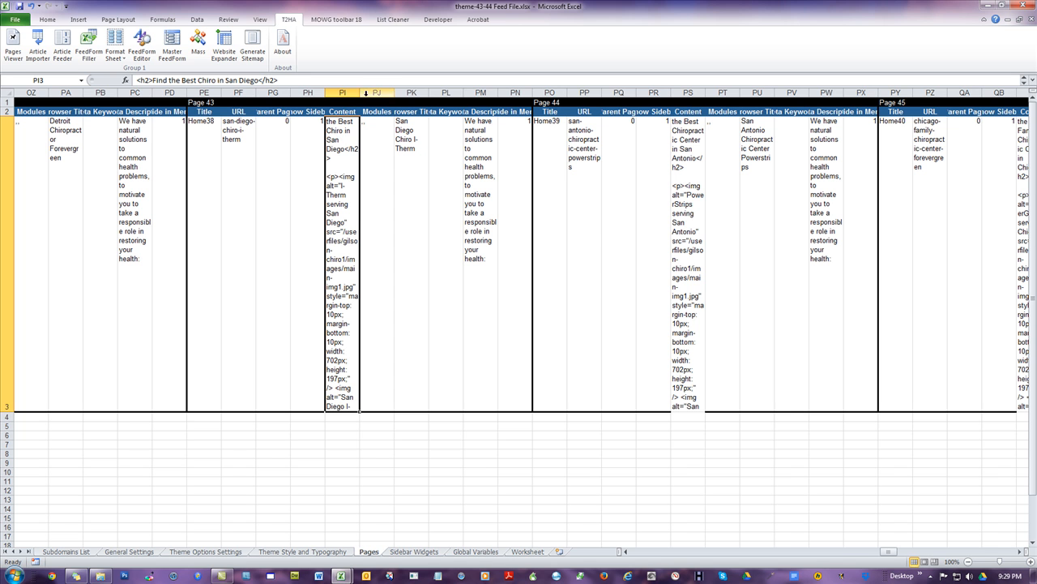
pyautogui.moveTo(359, 92); pyautogui.dragTo(616, 81)
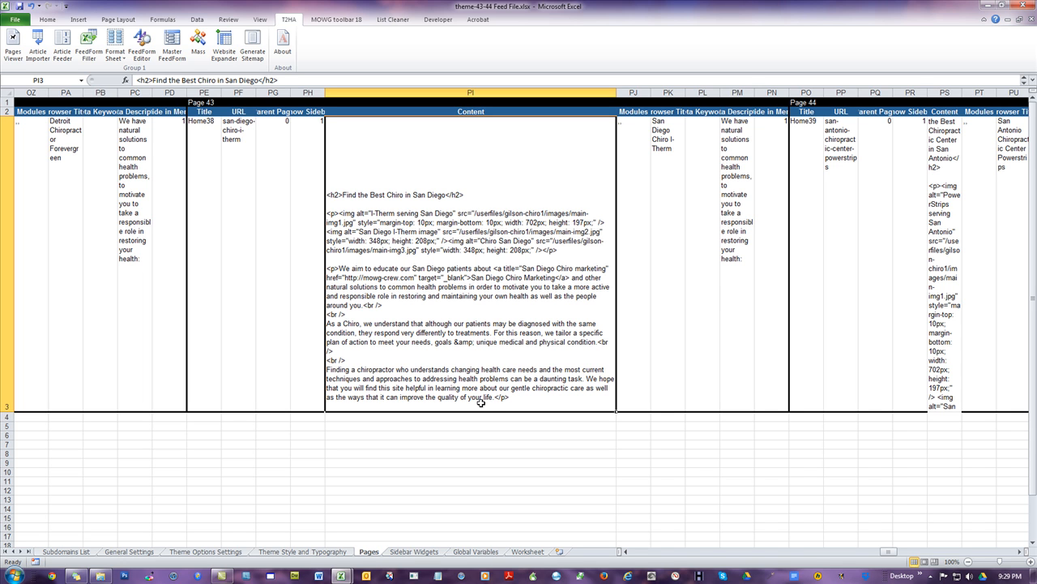
pyautogui.click(637, 145)
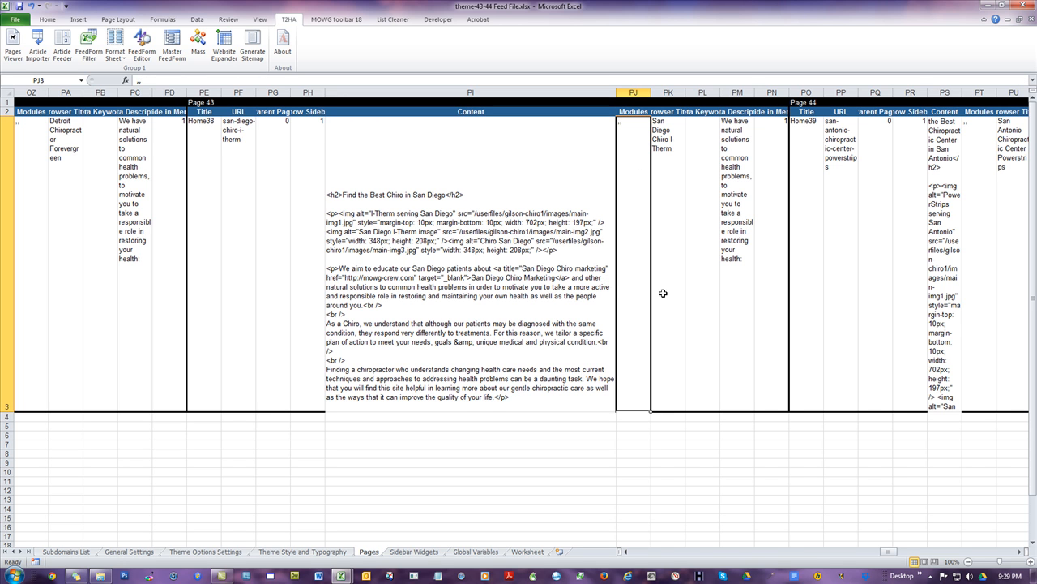
# Widen the Page 43 Browser Title column PK and Meta Description column PM and check their row 3 entries.
pyautogui.moveTo(688, 93); pyautogui.dragTo(790, 93)
pyautogui.click(730, 162)
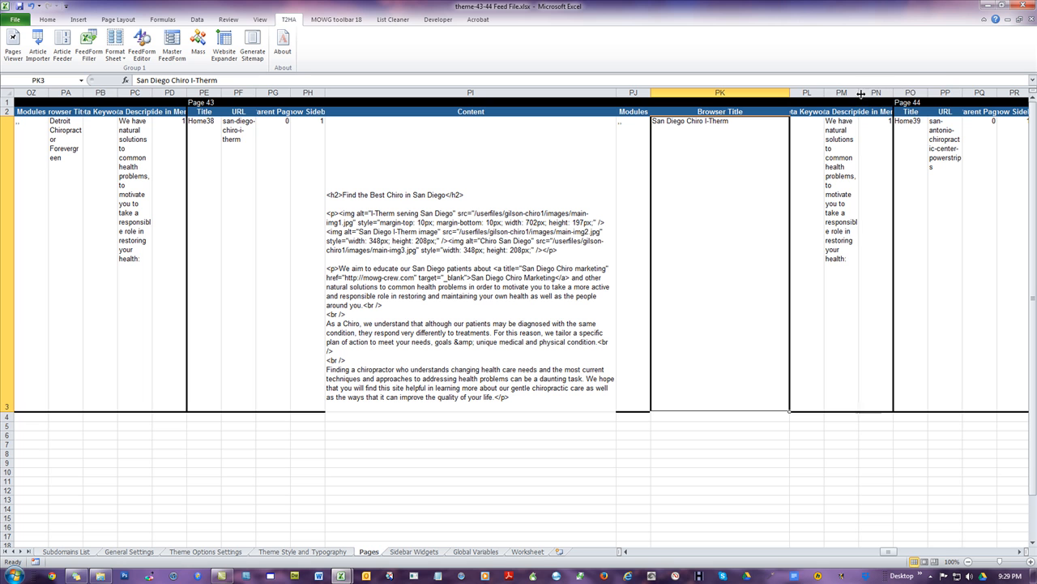
pyautogui.moveTo(857, 97); pyautogui.dragTo(968, 98)
pyautogui.click(931, 186)
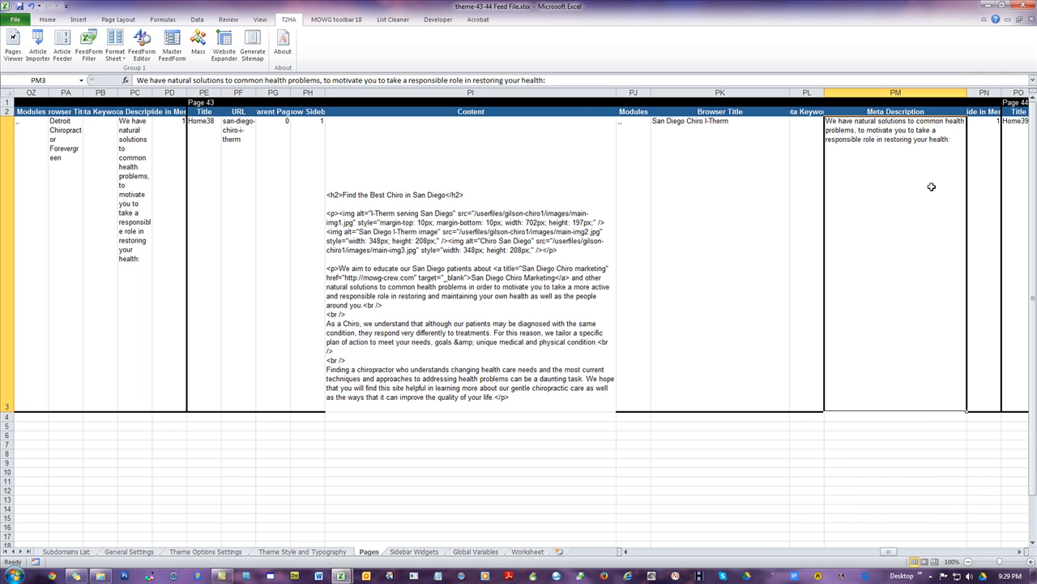
# Widen the Page 43 Meta Keywords column PL to show its full header, and recheck the page's URL in PF3.
pyautogui.click(802, 138)
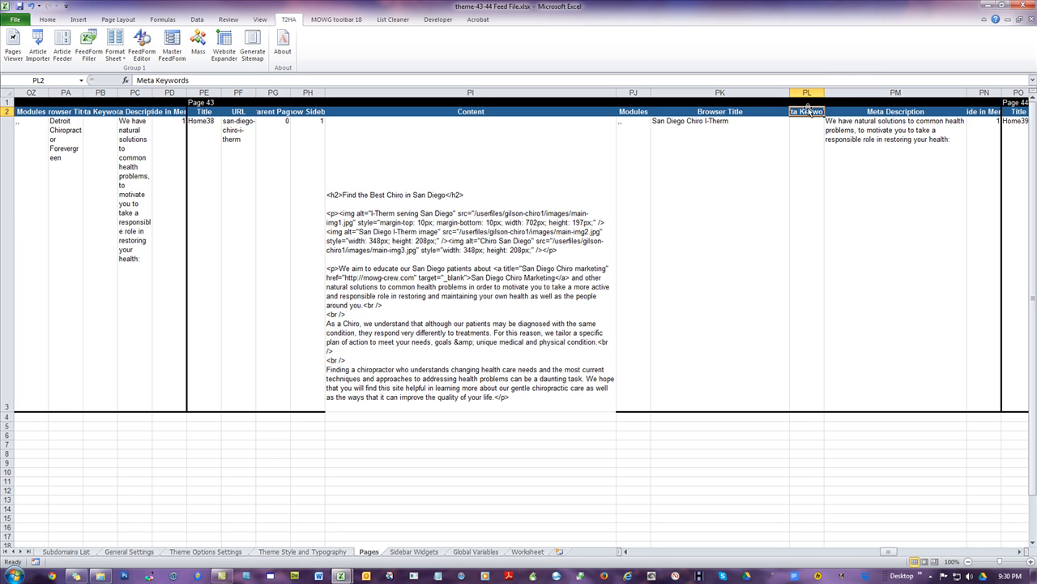
pyautogui.click(572, 250)
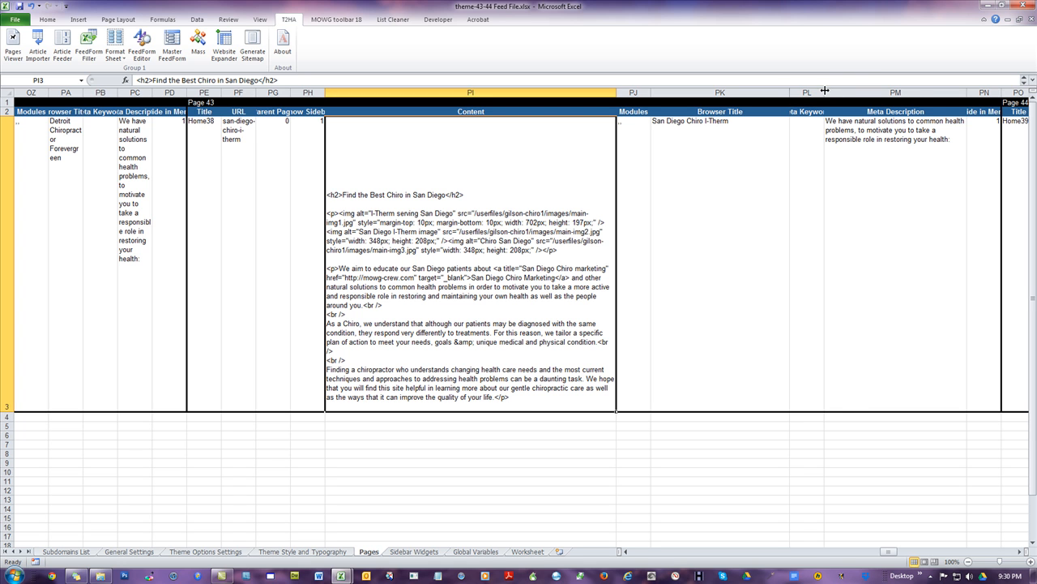
pyautogui.moveTo(825, 91); pyautogui.dragTo(848, 90)
pyautogui.click(800, 166)
pyautogui.click(239, 193)
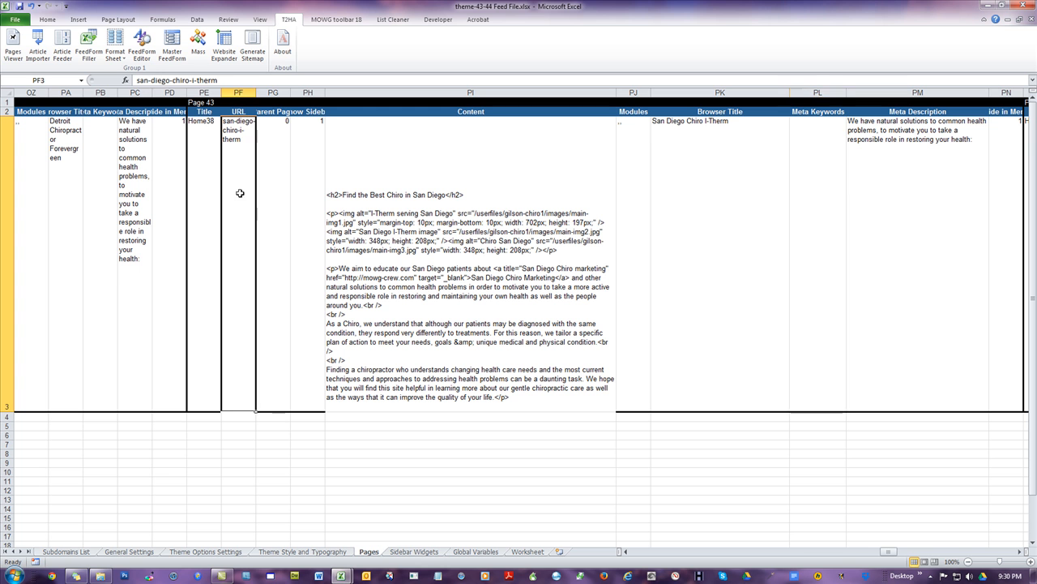
# Return to the Page 1 block and save the feed workbook.
pyautogui.moveTo(889, 555); pyautogui.dragTo(639, 558)
pyautogui.click(52, 203)
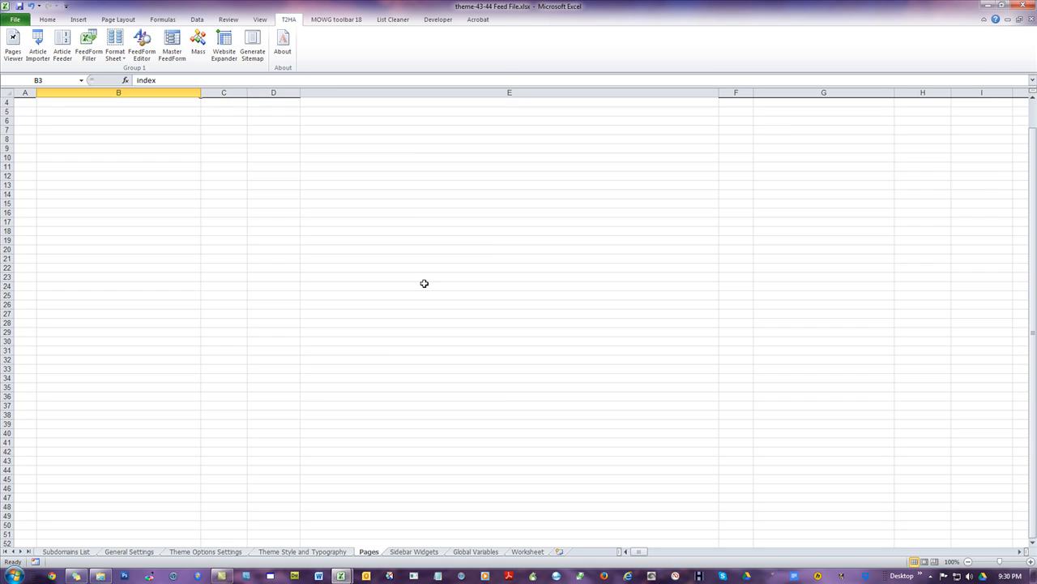
pyautogui.click(240, 209)
pyautogui.click(18, 10)
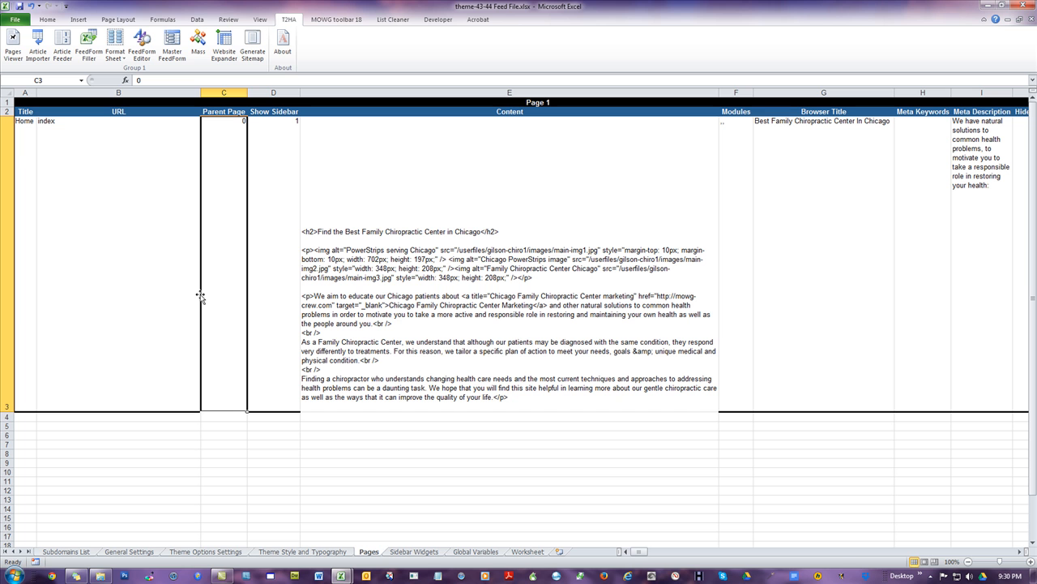
# Examine the expanded website data in row 3 by selecting its filled cells starting from A3.
pyautogui.click(15, 198)
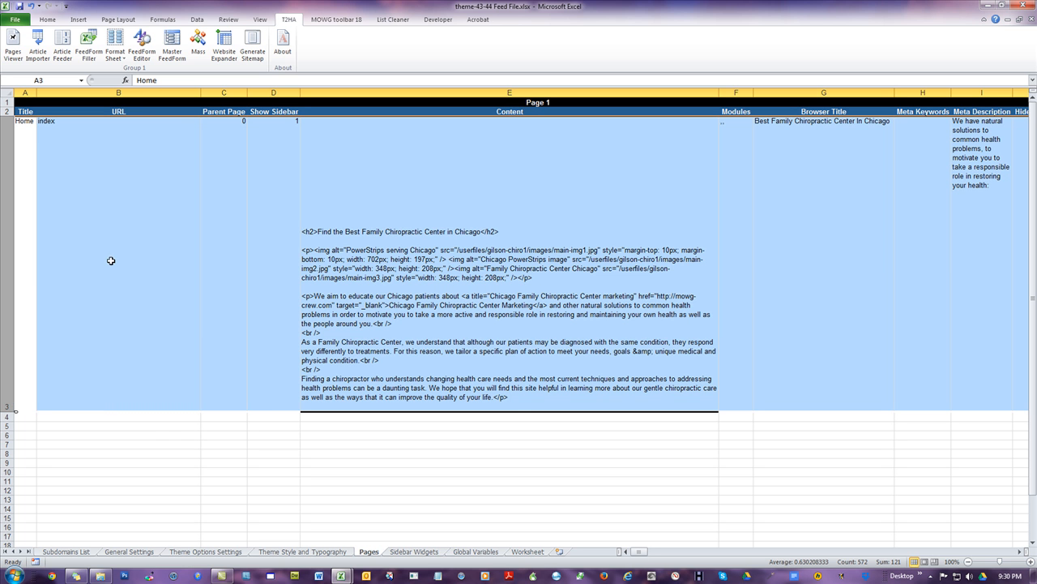
pyautogui.click(173, 436)
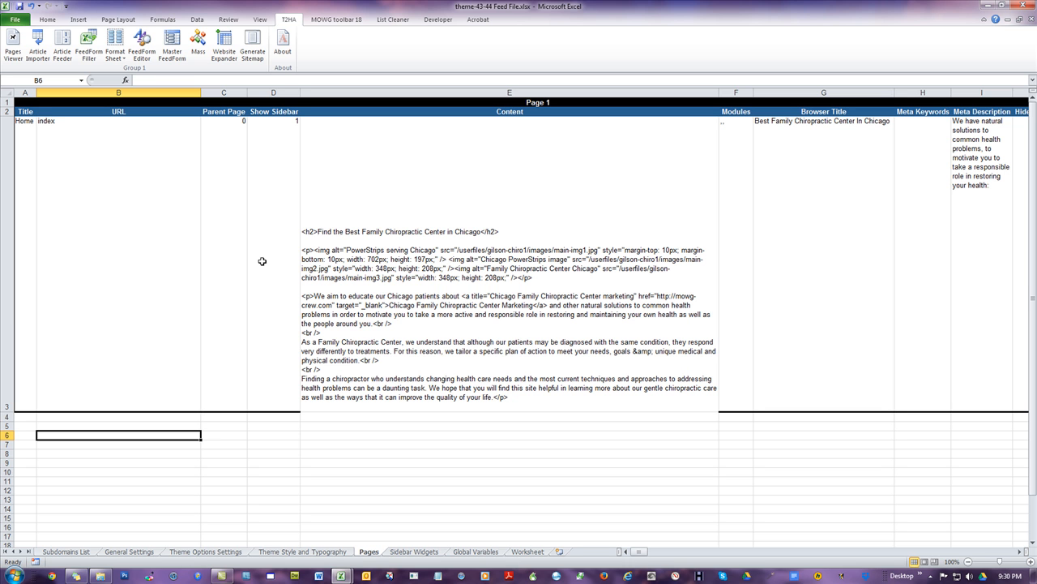
pyautogui.click(14, 158)
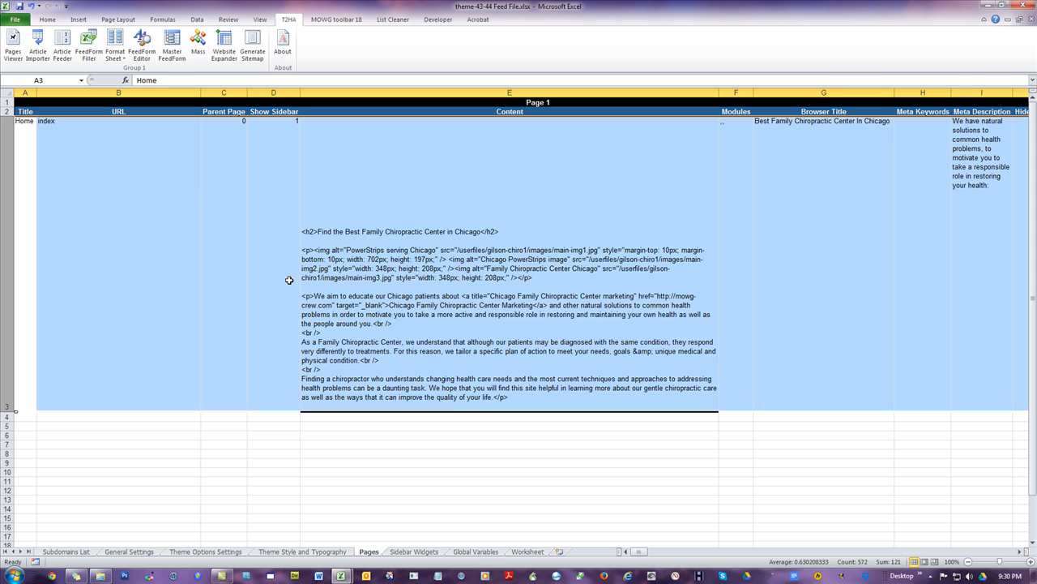
pyautogui.click(186, 445)
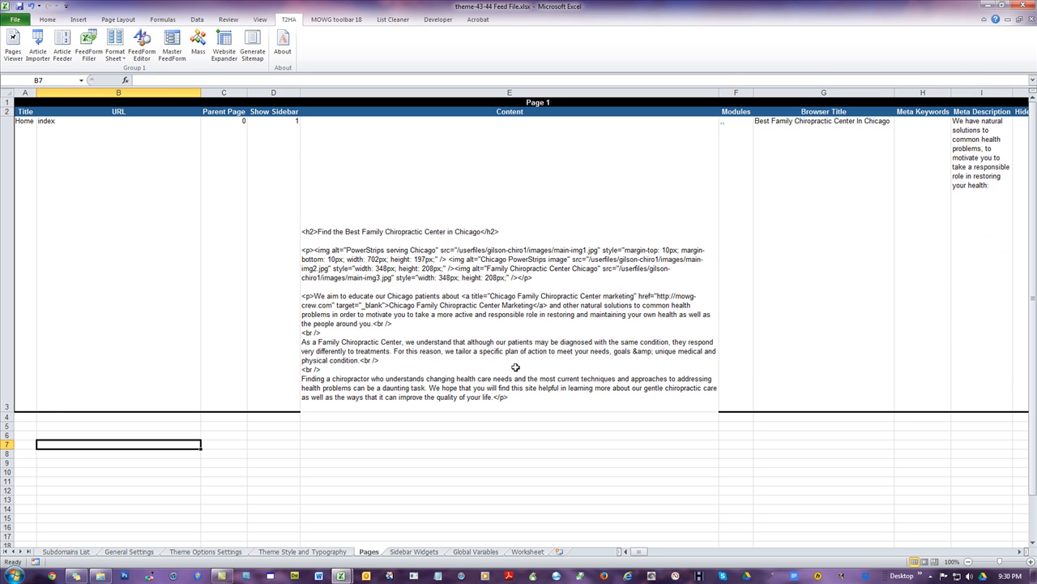
# Review the Sidebar Widgets sheet and the Website Title value in C3 of the Global Variables sheet.
pyautogui.click(421, 554)
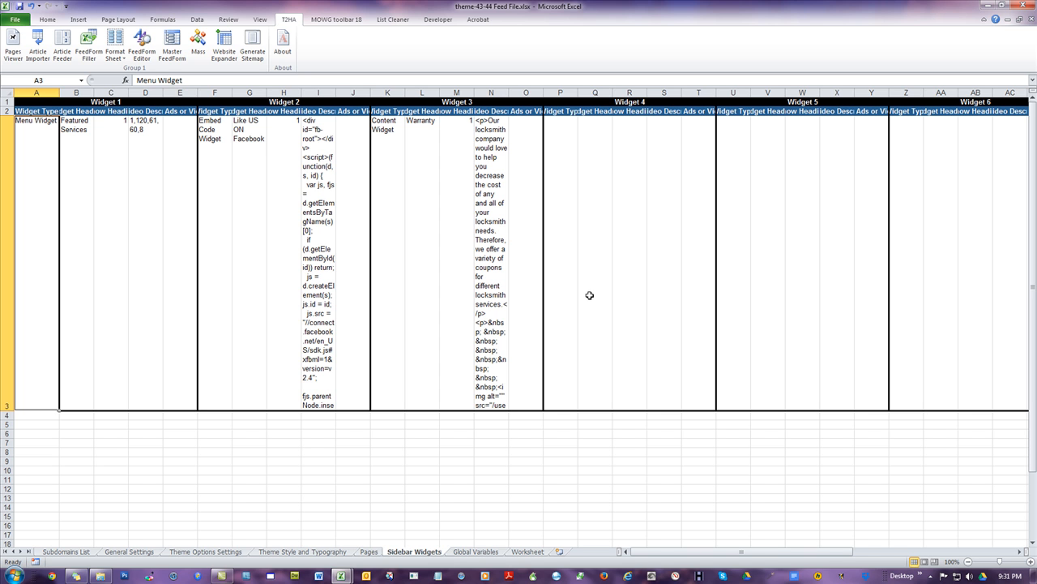
pyautogui.click(478, 551)
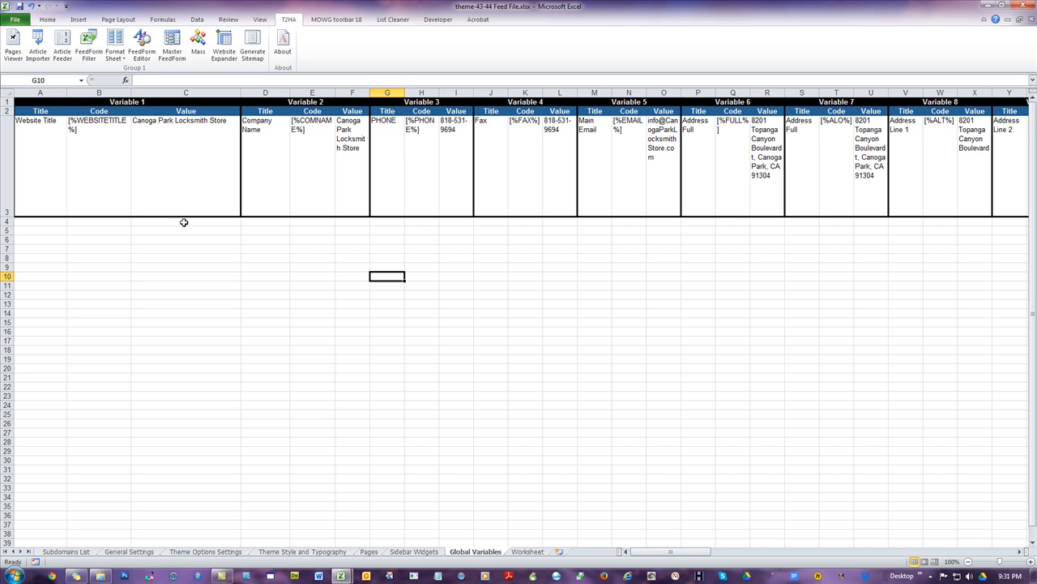
pyautogui.moveTo(180, 223); pyautogui.dragTo(190, 369)
pyautogui.click(192, 166)
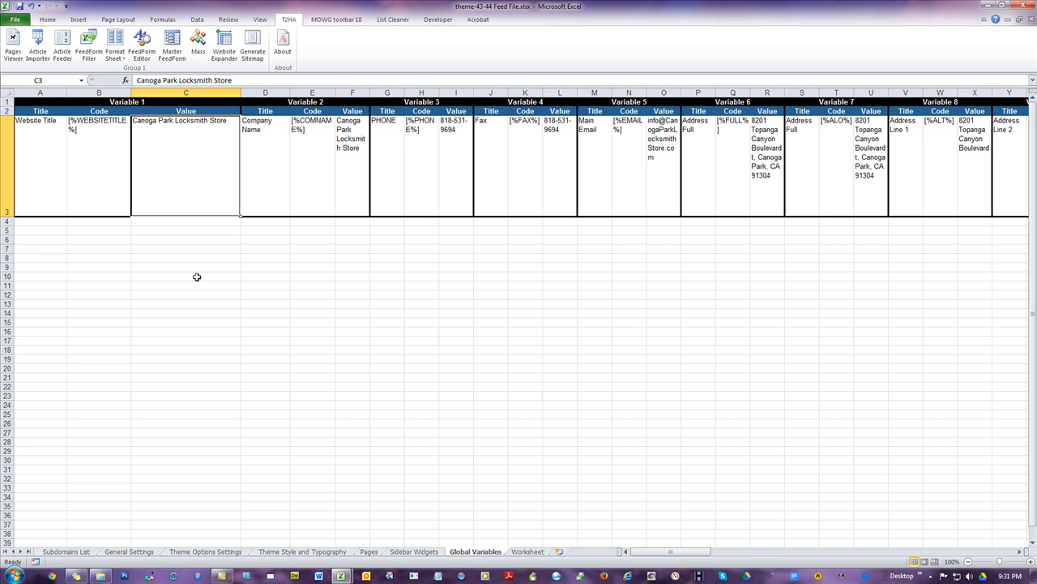
# Examine the empty cells beneath the Value columns of Variables 1 to 4, selecting C4:C24 and the rows under F, I and L.
pyautogui.moveTo(184, 224); pyautogui.dragTo(174, 404)
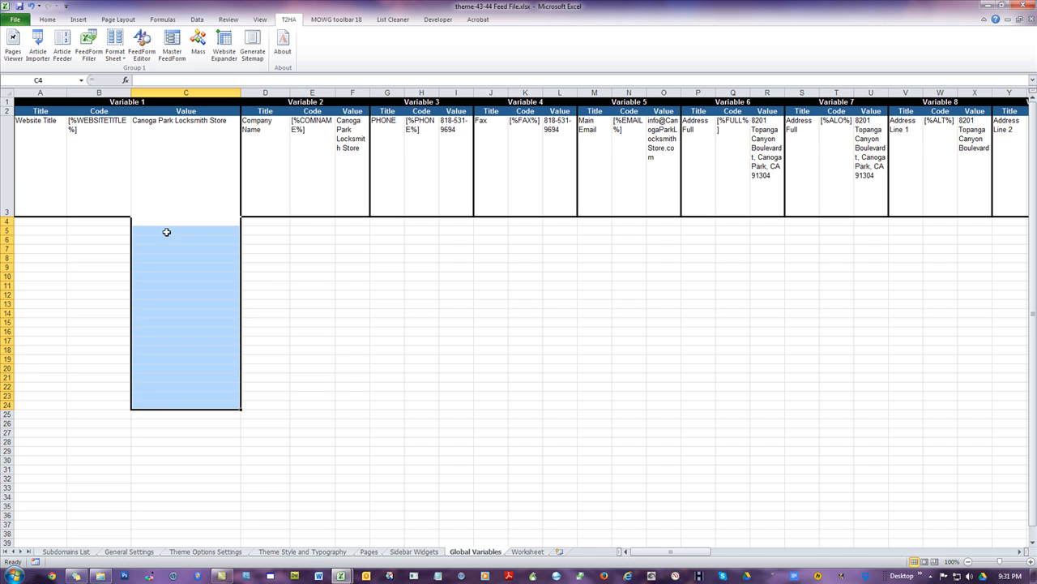
pyautogui.moveTo(352, 222); pyautogui.dragTo(362, 397)
pyautogui.moveTo(456, 221); pyautogui.dragTo(462, 376)
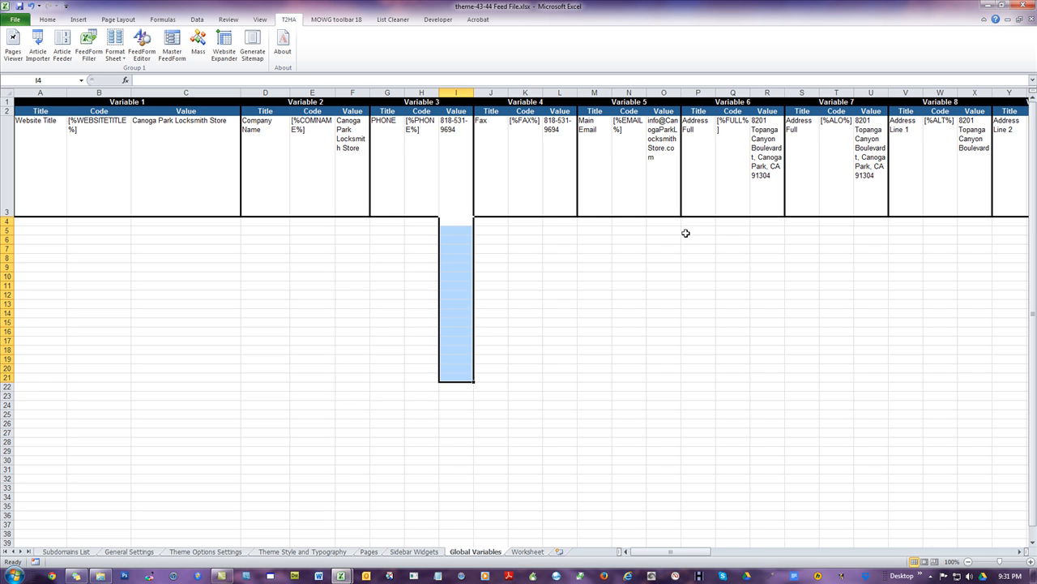
pyautogui.click(556, 223)
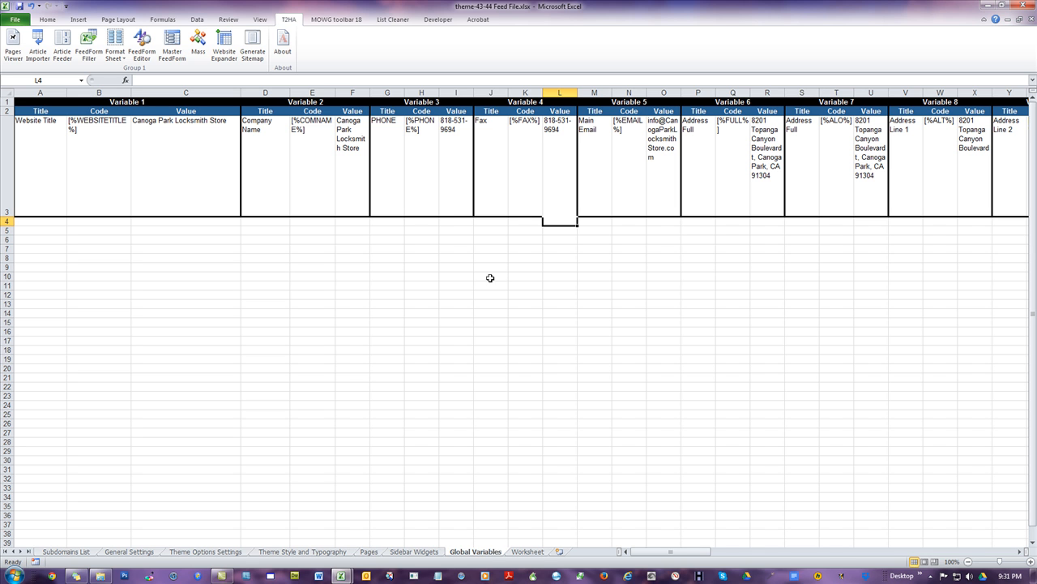
pyautogui.click(494, 304)
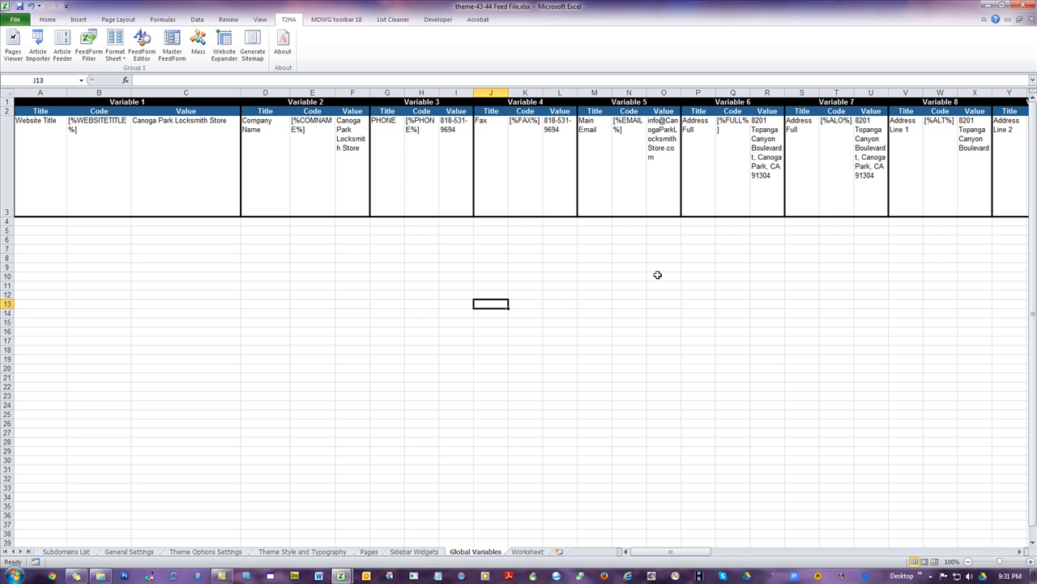
# Inspect the Fax variable's title, code and value cells J3, K3 and L3 in the Variable 4 block.
pyautogui.click(484, 133)
pyautogui.click(527, 138)
pyautogui.click(483, 130)
pyautogui.click(540, 137)
pyautogui.click(562, 139)
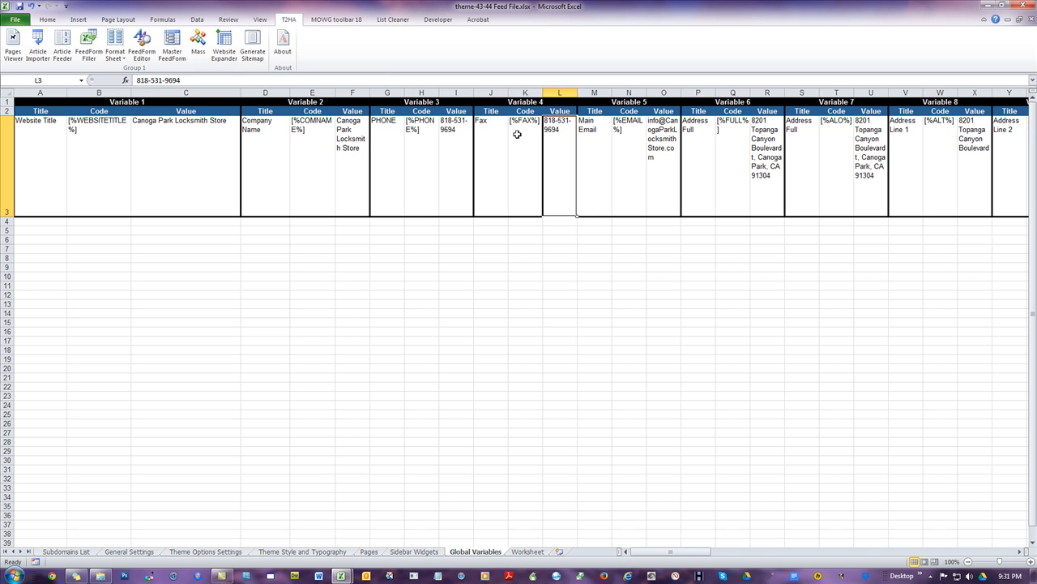
pyautogui.click(357, 412)
# Review the Pages, Theme Style and Typography, Theme Options Settings and General Settings sheets in turn.
pyautogui.click(369, 551)
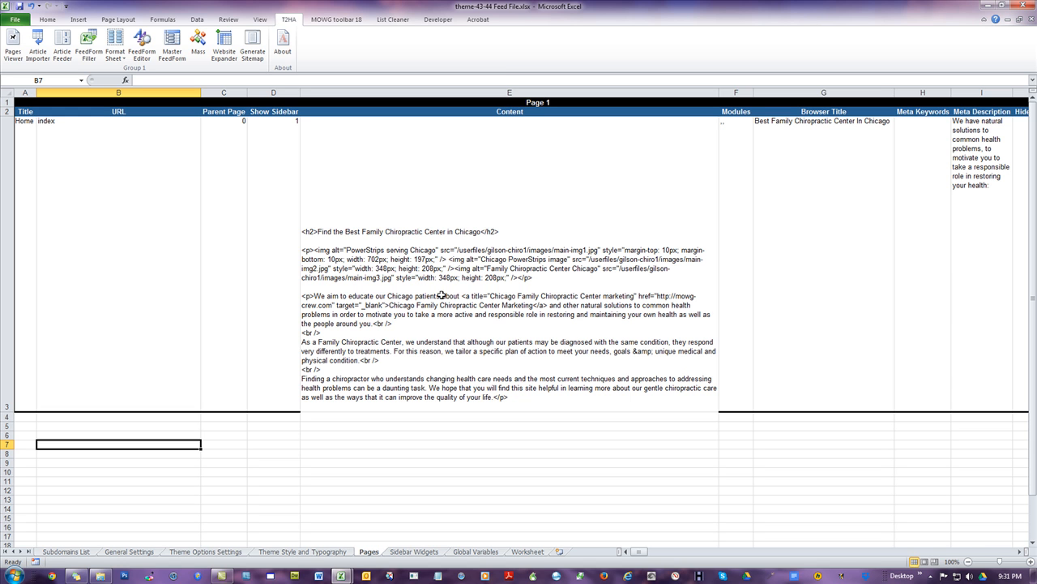
pyautogui.click(303, 553)
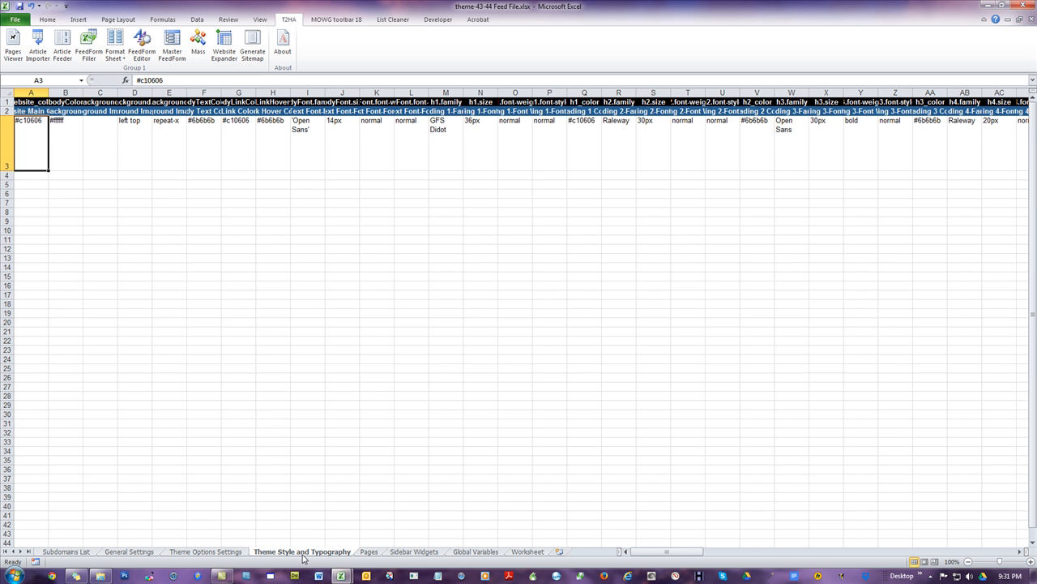
pyautogui.click(225, 552)
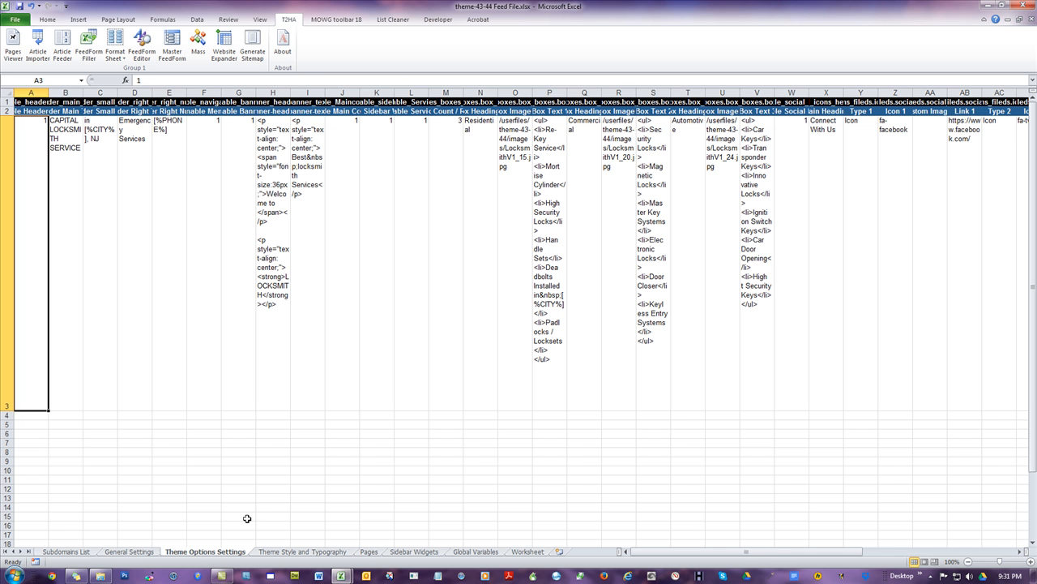
pyautogui.click(134, 555)
pyautogui.click(340, 386)
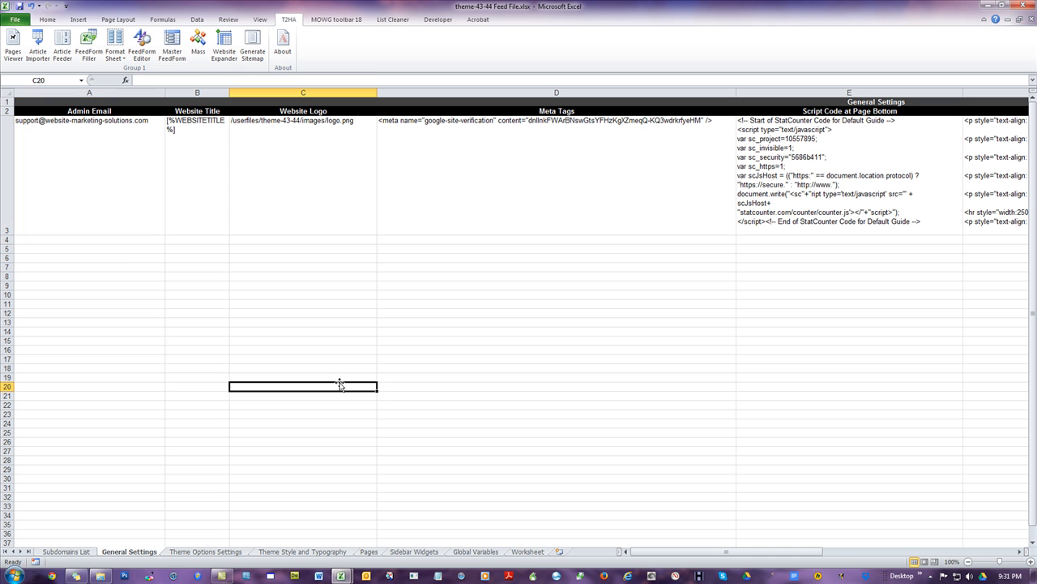